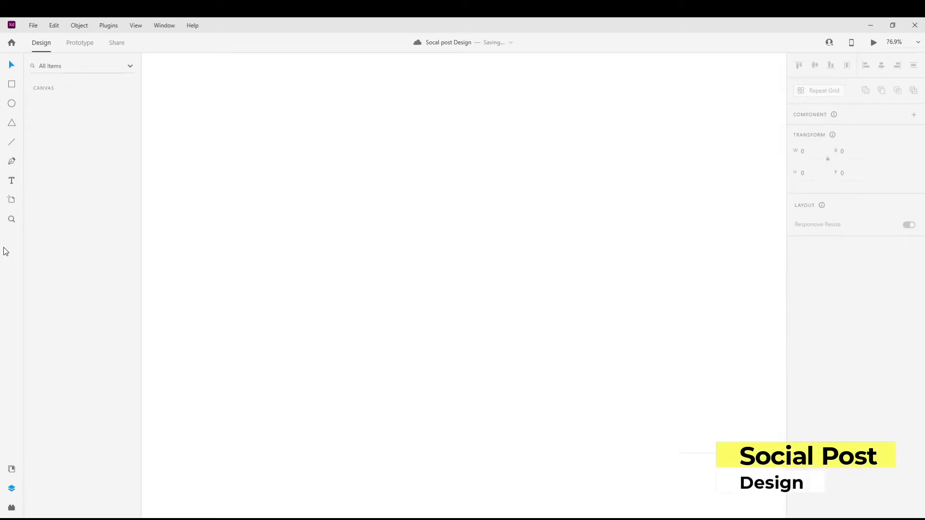
# Create a Web 1280 artboard and resize it to 1200 × 627.
pyautogui.click(10, 201)
pyautogui.scroll(-5, 869, 248)
pyautogui.scroll(-2, 867, 246)
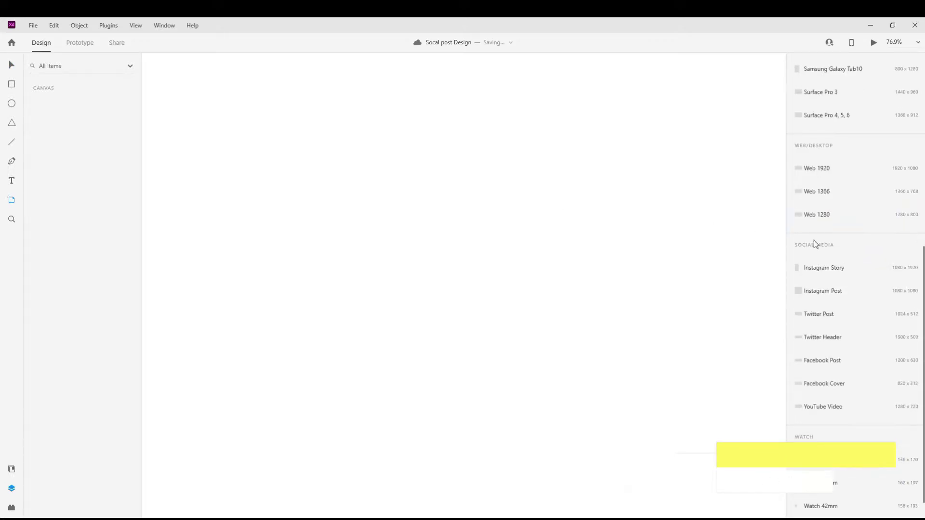
pyautogui.click(819, 215)
pyautogui.click(12, 63)
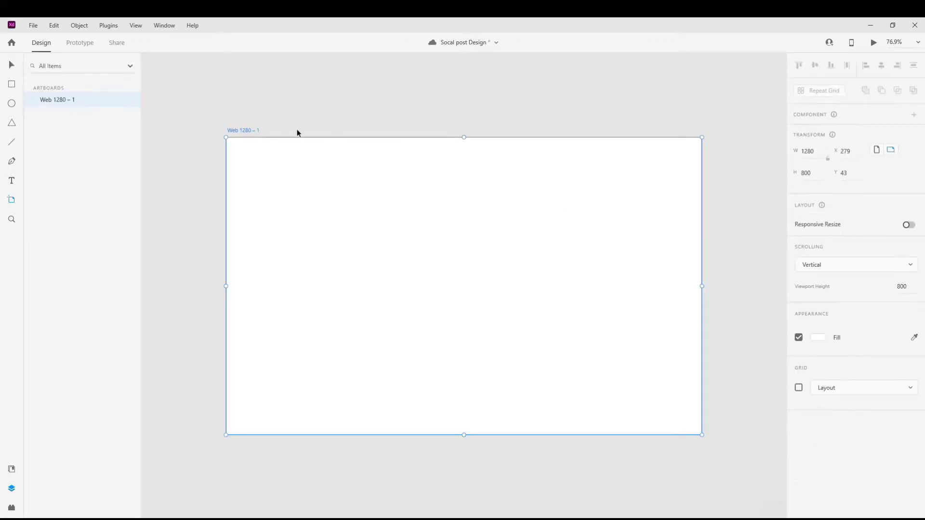
pyautogui.click(814, 154)
pyautogui.write('12')
pyautogui.press('Return')
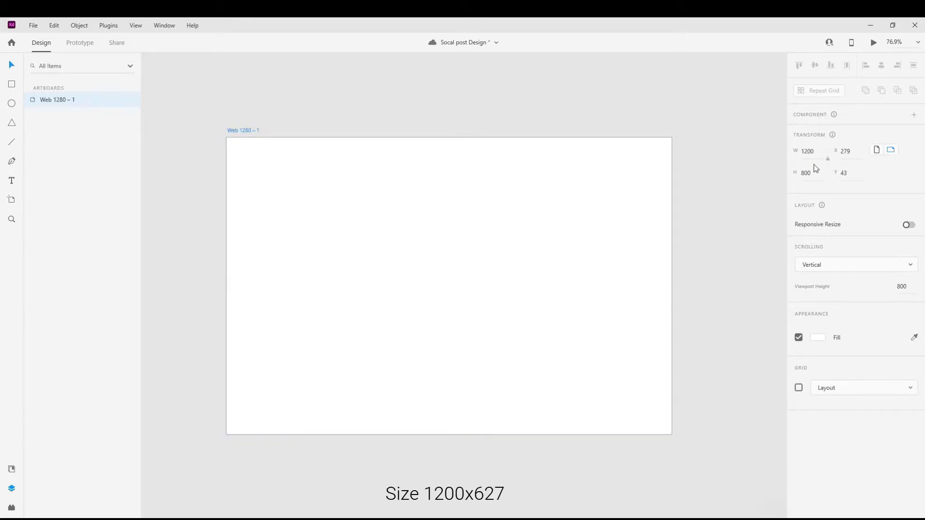
pyautogui.click(813, 173)
pyautogui.write('627')
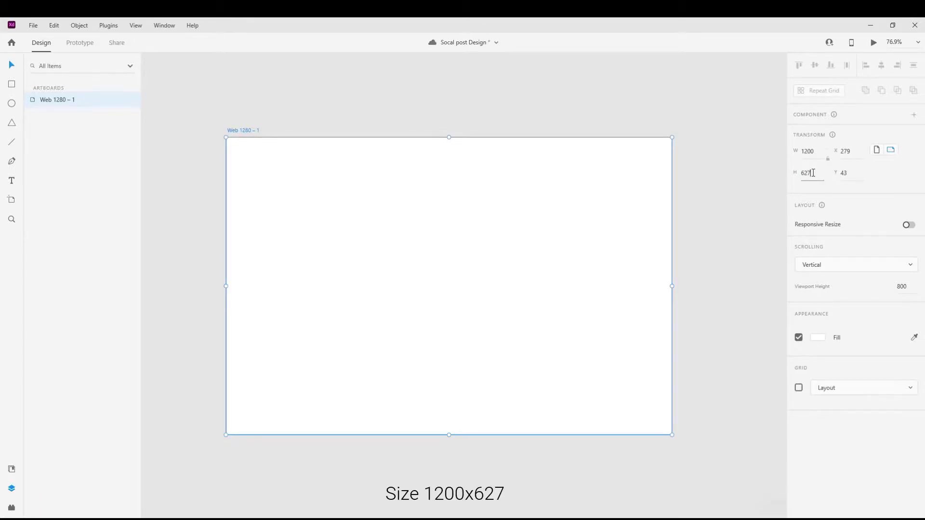
pyautogui.press('Return')
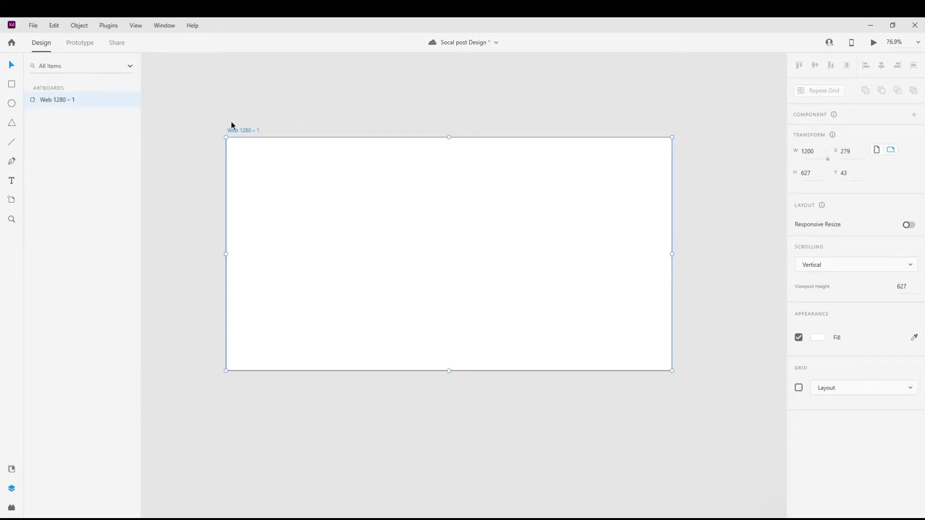
# Rename the artboard to 'Social Post'.
pyautogui.doubleClick(241, 131)
pyautogui.press('BackSpace')
pyautogui.write('Soci')
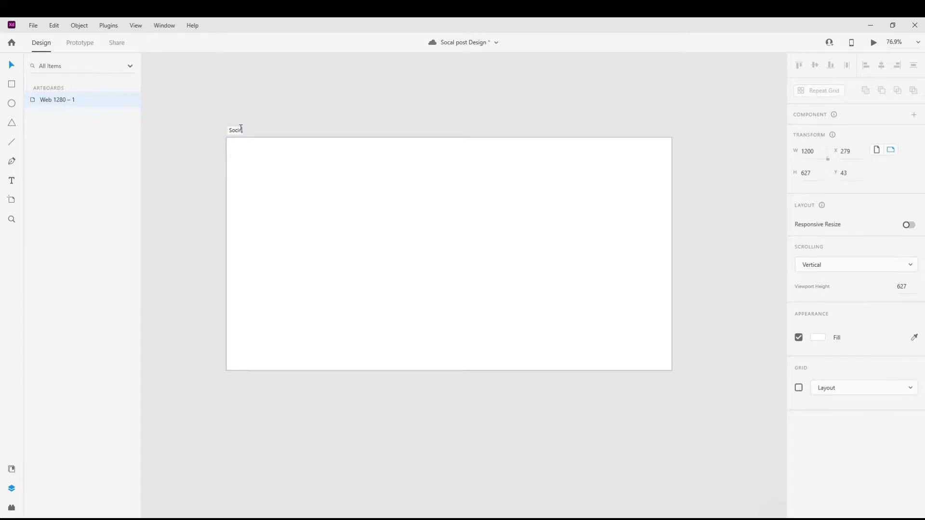
pyautogui.write('al')
pyautogui.write(' PO')
pyautogui.press('Return')
pyautogui.click(409, 182)
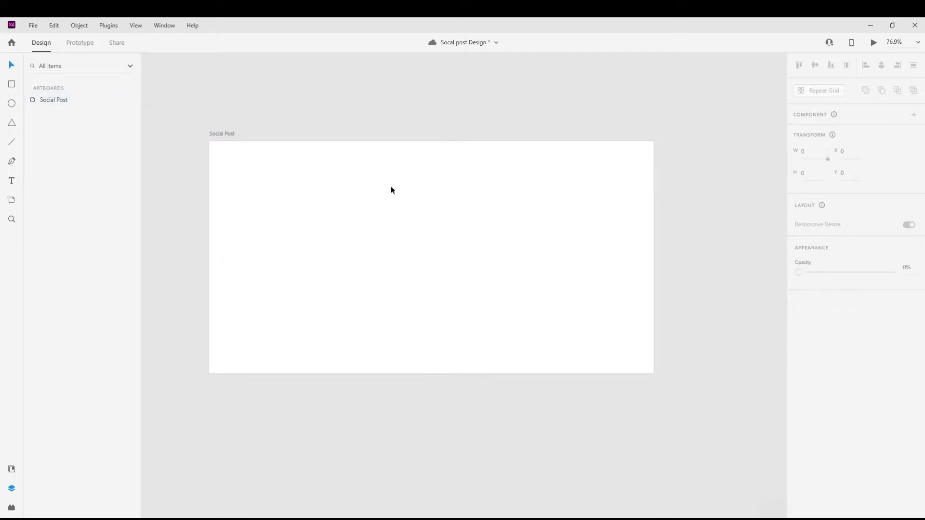
# Draw a 775-wide circle overlapping the artboard's top-right corner.
pyautogui.press('e')
pyautogui.moveTo(425, 95); pyautogui.dragTo(664, 334)
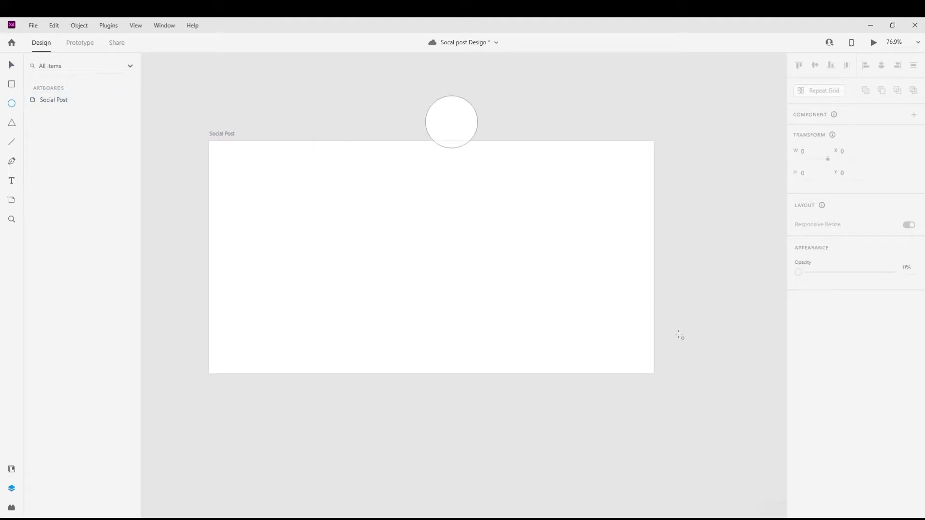
pyautogui.click(12, 69)
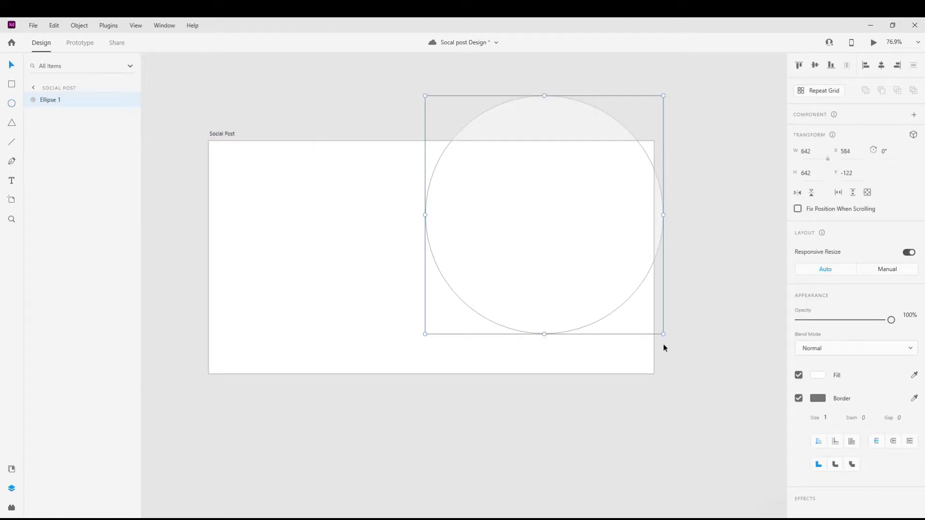
pyautogui.moveTo(663, 335); pyautogui.dragTo(712, 391)
pyautogui.moveTo(631, 316); pyautogui.dragTo(620, 285)
pyautogui.hscroll(2, 594, 380)
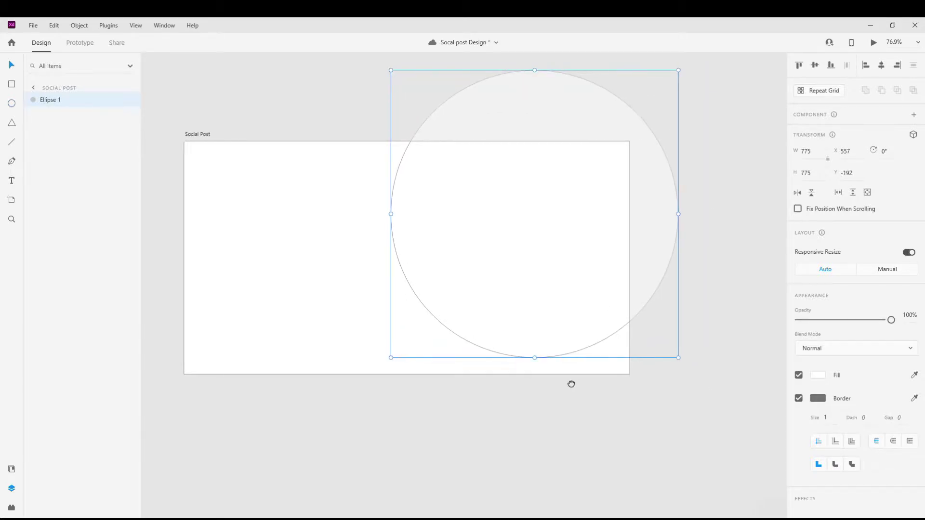
pyautogui.click(542, 379)
pyautogui.moveTo(541, 337); pyautogui.dragTo(458, 304)
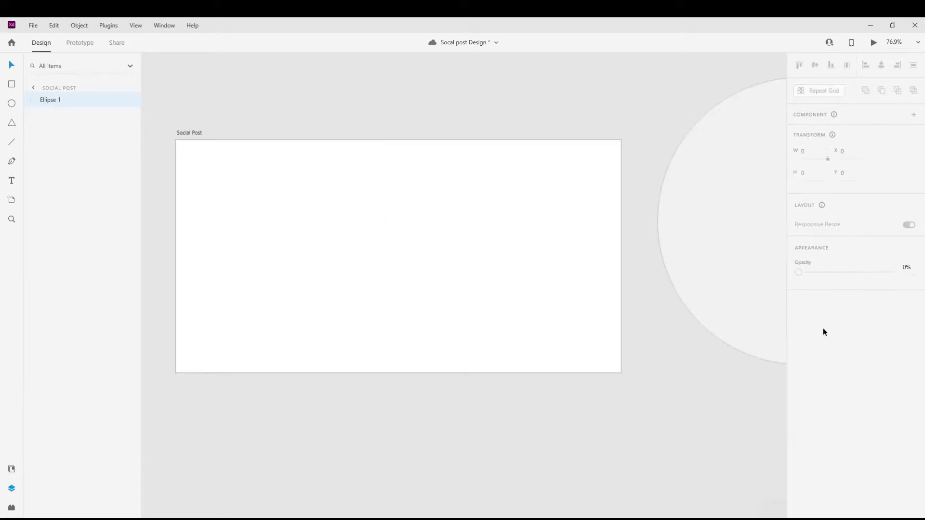
pyautogui.hotkey('ctrl', 'z')
pyautogui.hotkey('ctrl', 'z')
pyautogui.moveTo(415, 353); pyautogui.dragTo(556, 357)
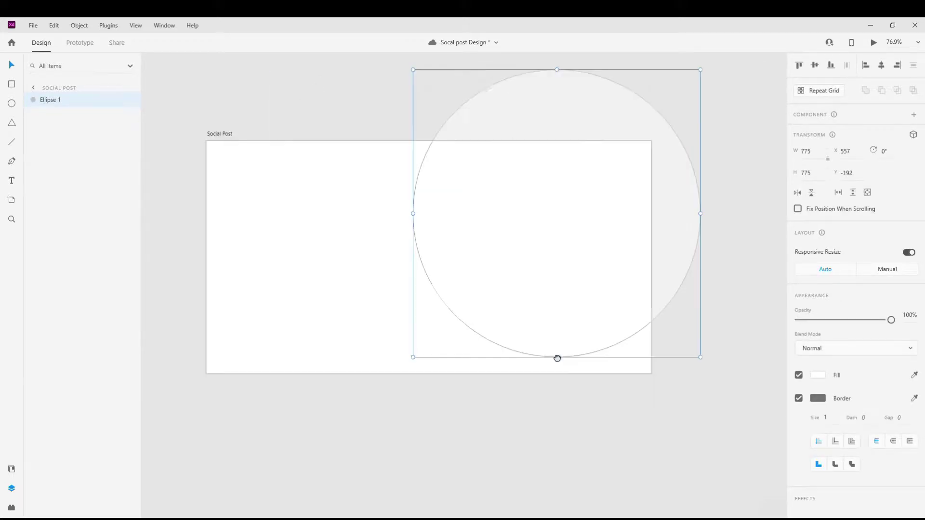
# Remove the circle's border and bring up its fill colour options.
pyautogui.click(799, 398)
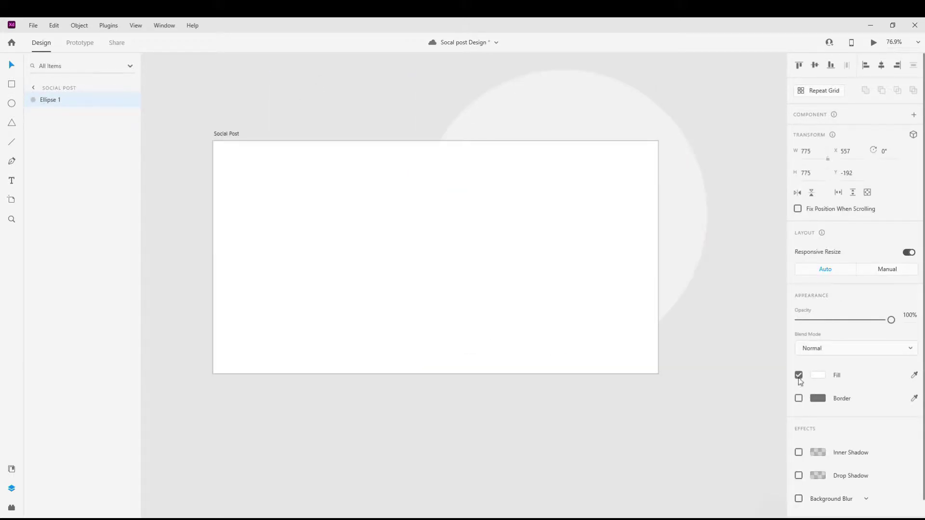
pyautogui.click(817, 376)
pyautogui.click(732, 416)
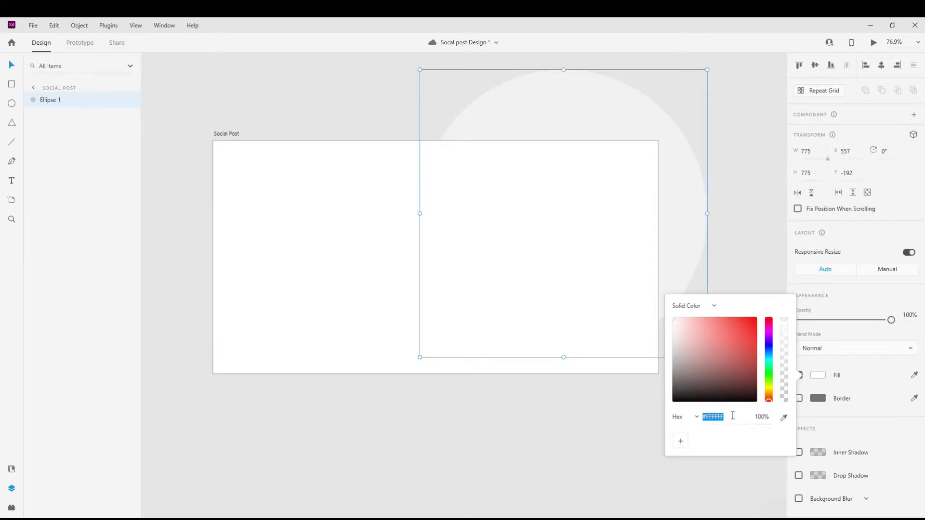
pyautogui.click(506, 427)
pyautogui.click(550, 279)
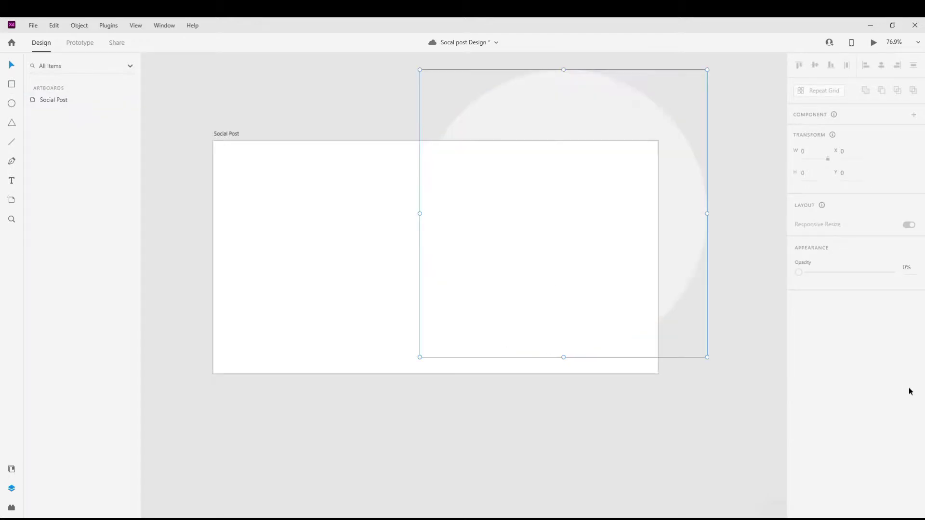
pyautogui.click(816, 356)
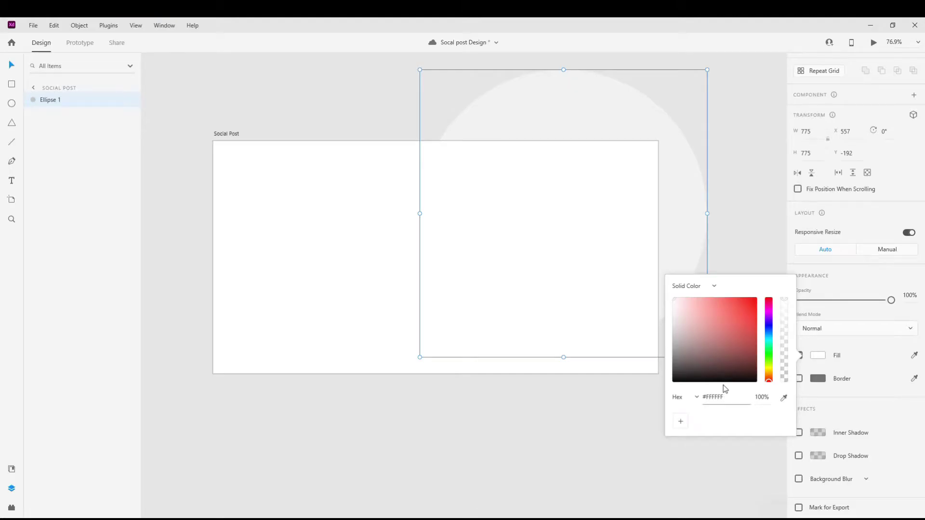
pyautogui.click(726, 398)
# Fill the large circle with red #F80016 and nudge it slightly up-left.
pyautogui.press('Return')
pyautogui.click(515, 303)
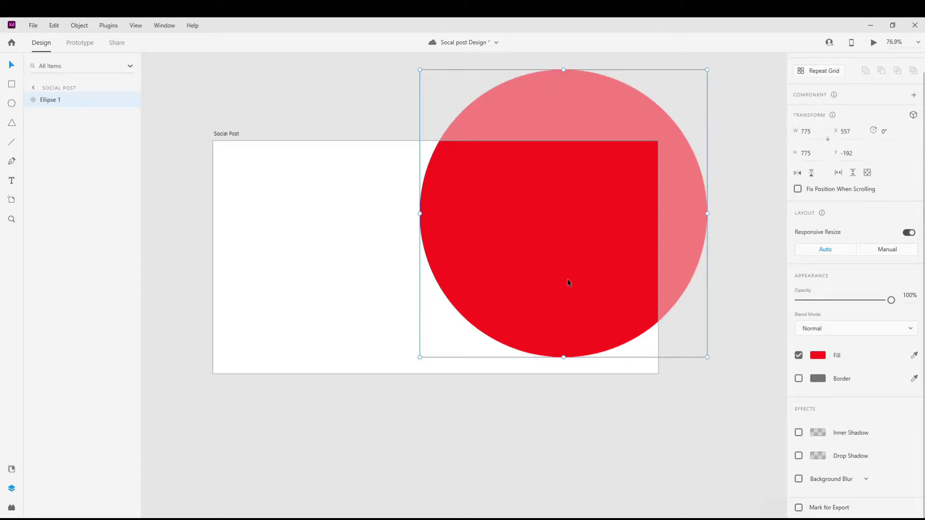
pyautogui.moveTo(567, 282); pyautogui.dragTo(562, 280)
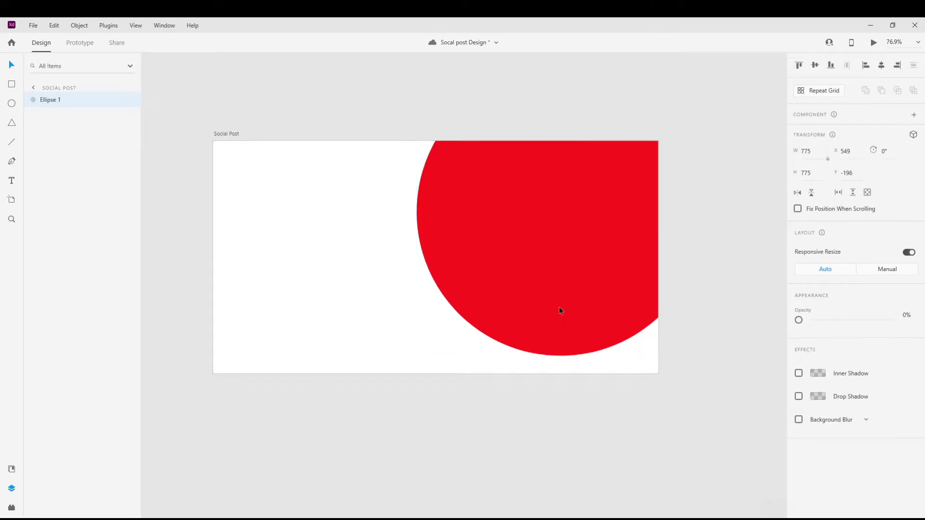
# Duplicate the red circle, shrink the copy inside it and fill it white #FFFFFF.
pyautogui.hotkey('ctrl', 'd')
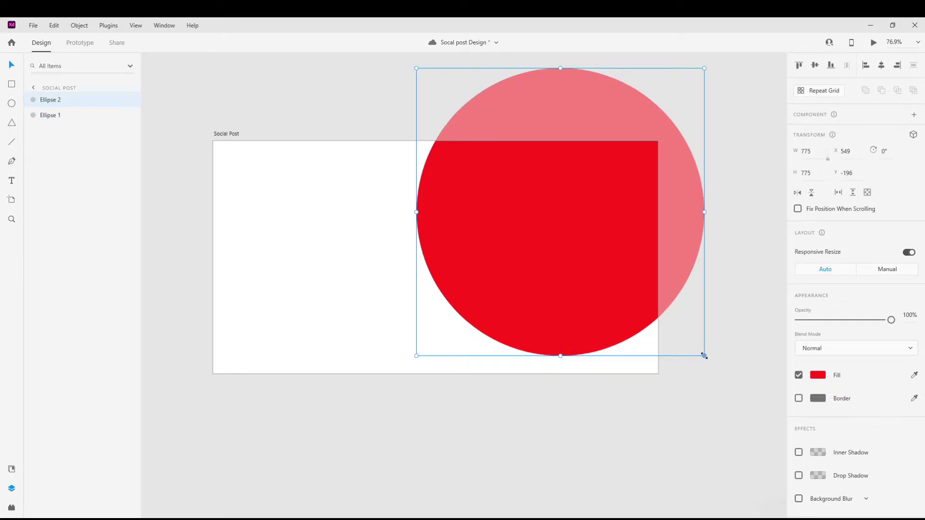
pyautogui.moveTo(704, 356); pyautogui.dragTo(575, 227)
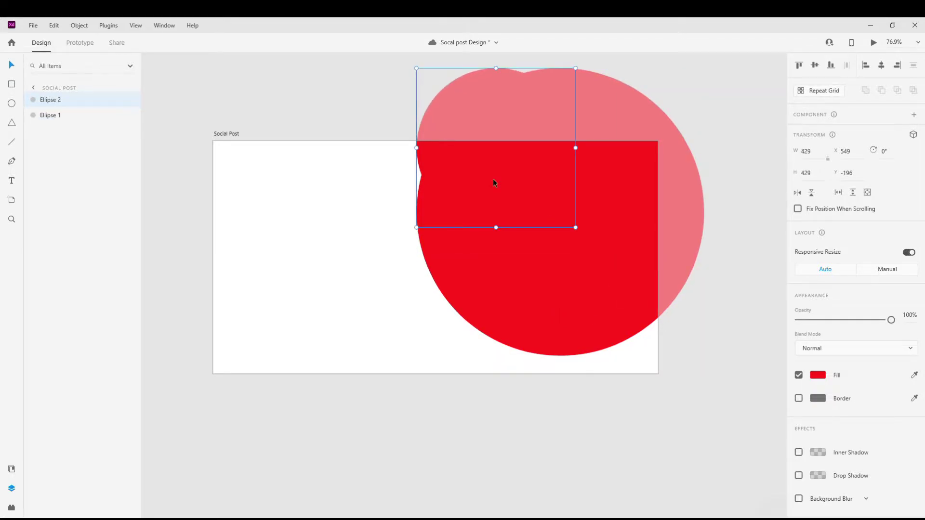
pyautogui.click(817, 375)
pyautogui.moveTo(493, 178)
pyautogui.mouseDown()
pyautogui.moveTo(517, 283)
pyautogui.moveTo(527, 278)
pyautogui.mouseUp()
pyautogui.write('FFFFFF')
pyautogui.click(526, 267)
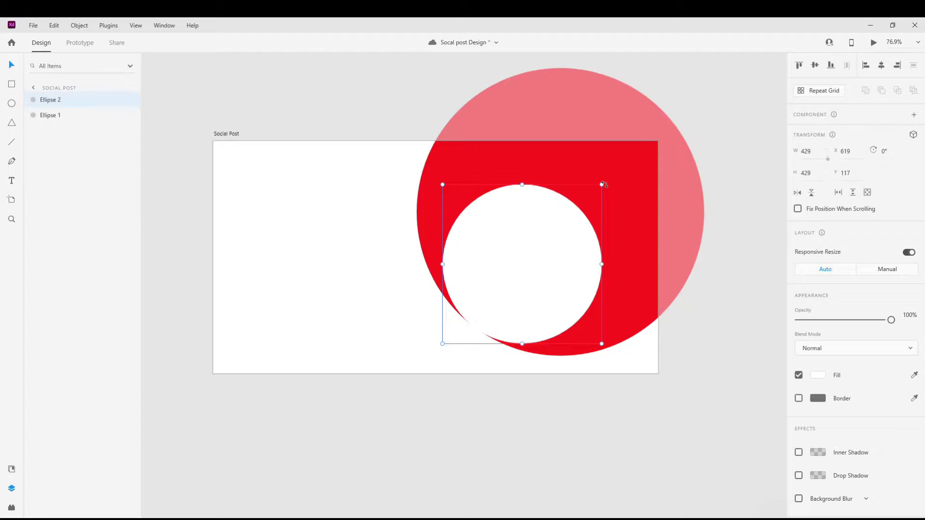
# Resize the white circle to 481 wide, nudge it into place, and duplicate it.
pyautogui.moveTo(603, 184); pyautogui.dragTo(620, 168)
pyautogui.moveTo(562, 272); pyautogui.dragTo(556, 273)
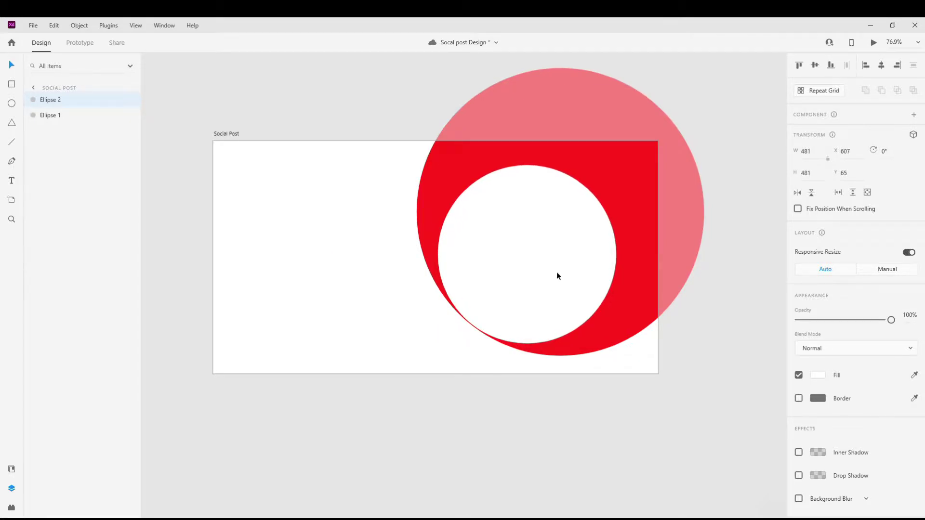
pyautogui.press('Down')
pyautogui.press('Left')
pyautogui.press('Down')
pyautogui.press('Left')
pyautogui.press('Left')
pyautogui.press('Left')
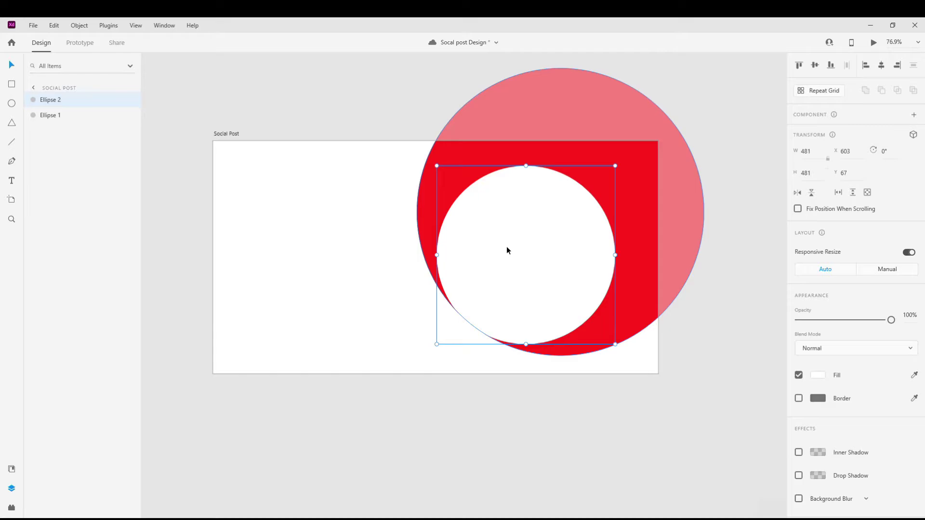
pyautogui.hotkey('ctrl', 'd')
# Shrink the copy to 223 wide on the red edge and fill it with the sampled red.
pyautogui.moveTo(615, 345); pyautogui.dragTo(528, 250)
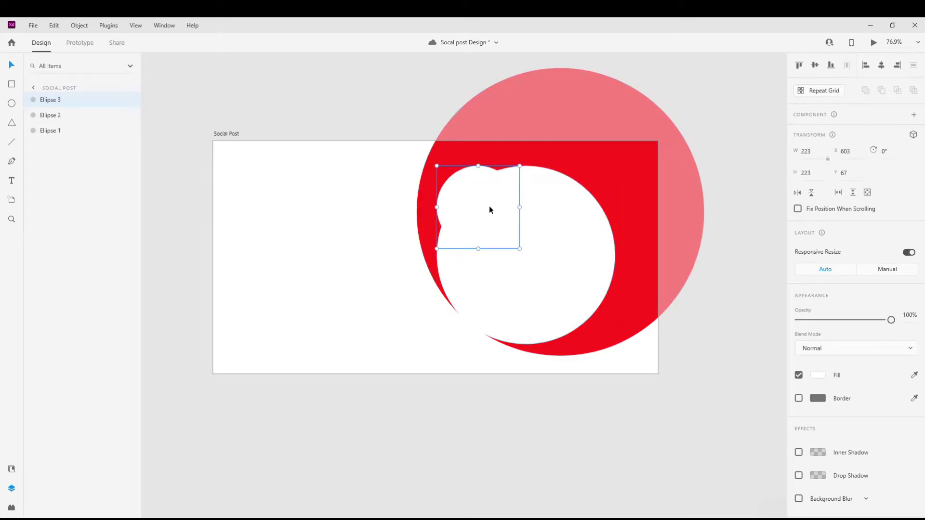
pyautogui.moveTo(489, 206); pyautogui.dragTo(439, 211)
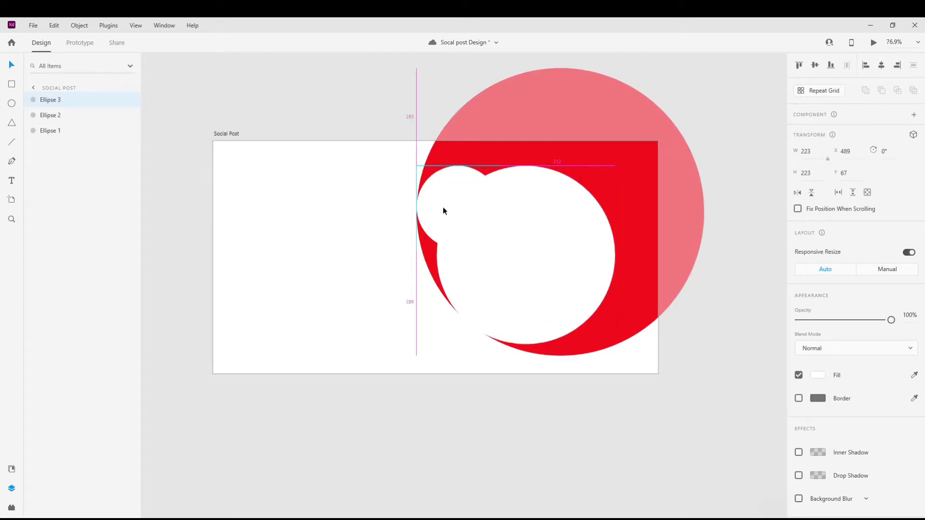
pyautogui.click(818, 375)
pyautogui.click(784, 417)
pyautogui.click(624, 178)
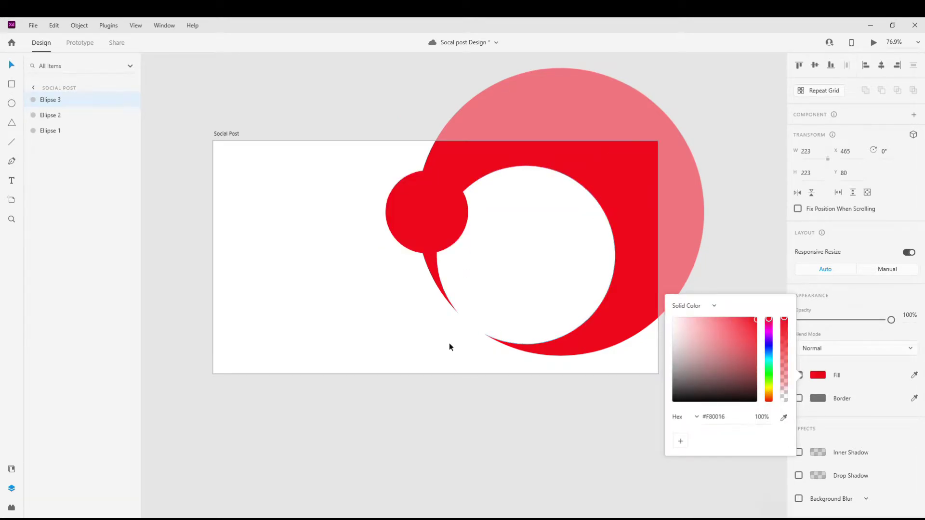
pyautogui.click(428, 210)
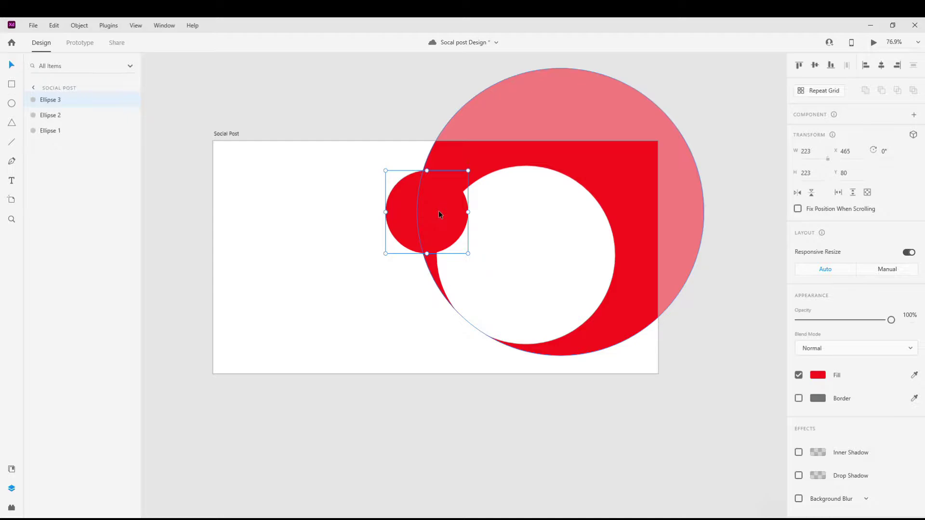
# Duplicate the small red circle and give it a border about 21 thick.
pyautogui.hotkey('ctrl', 'd')
pyautogui.click(842, 399)
pyautogui.hotkey('shift', 'Up')
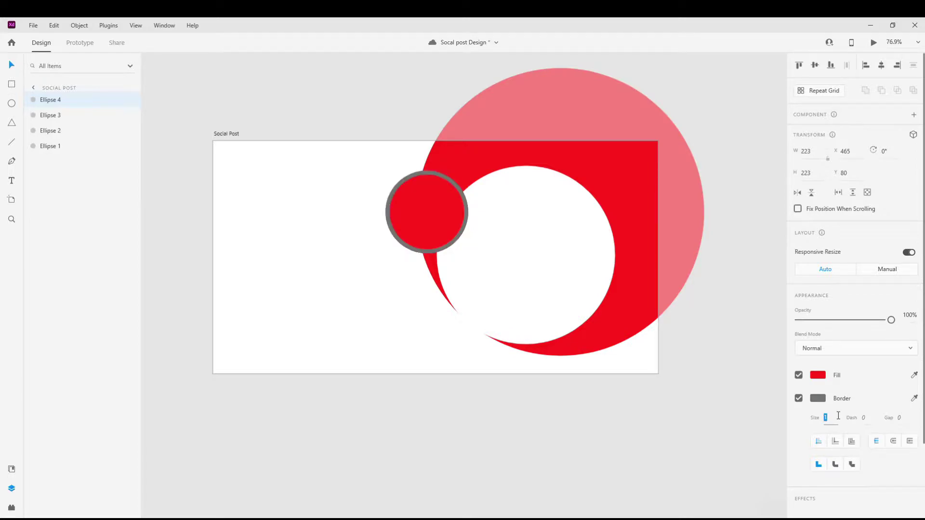
pyautogui.hotkey('shift', 'Up')
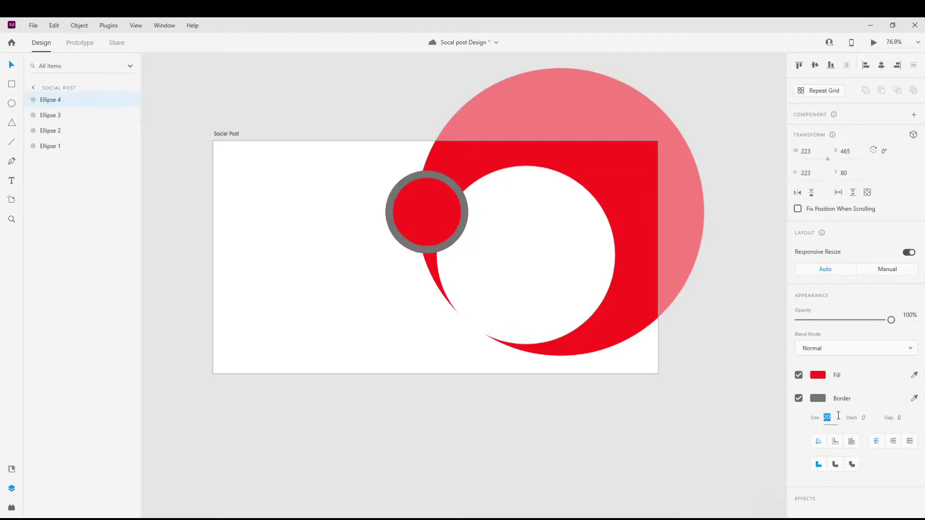
pyautogui.click(818, 398)
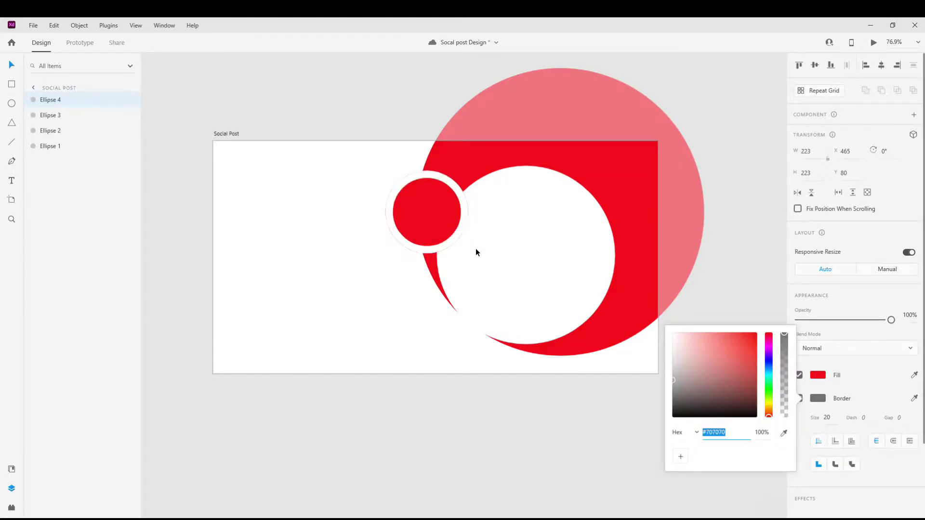
pyautogui.click(429, 226)
pyautogui.scroll(2, 410, 180)
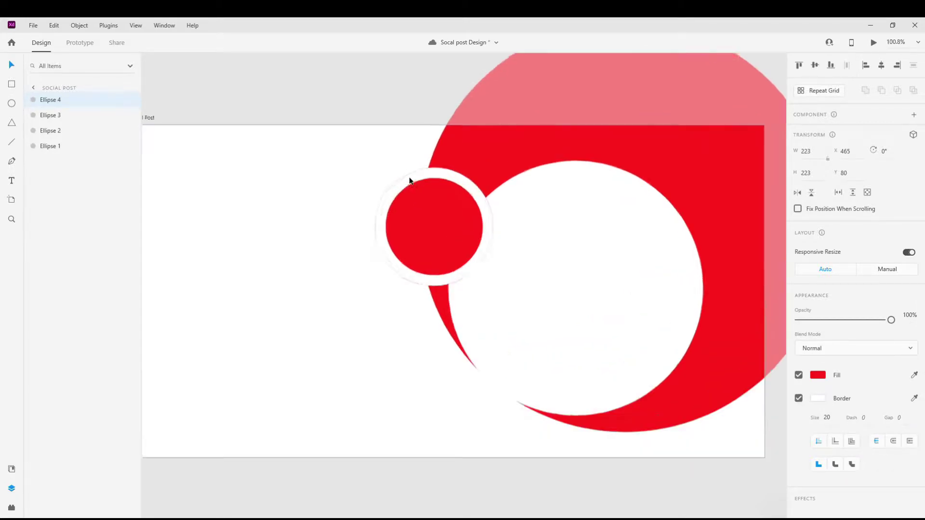
pyautogui.scroll(3, 409, 180)
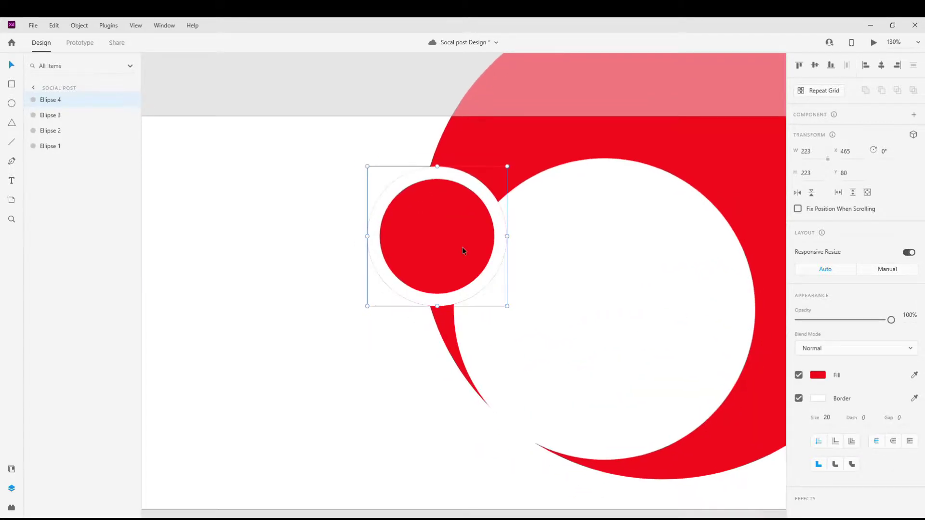
pyautogui.hotkey('ctrl', 'z')
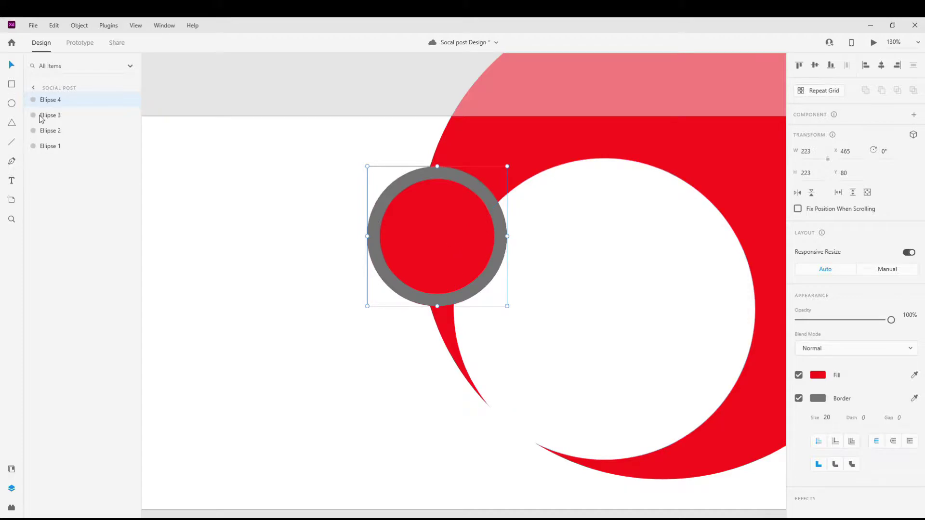
# Delete the Ellipse 3 layer and zoom to fit the whole artboard.
pyautogui.click(51, 116)
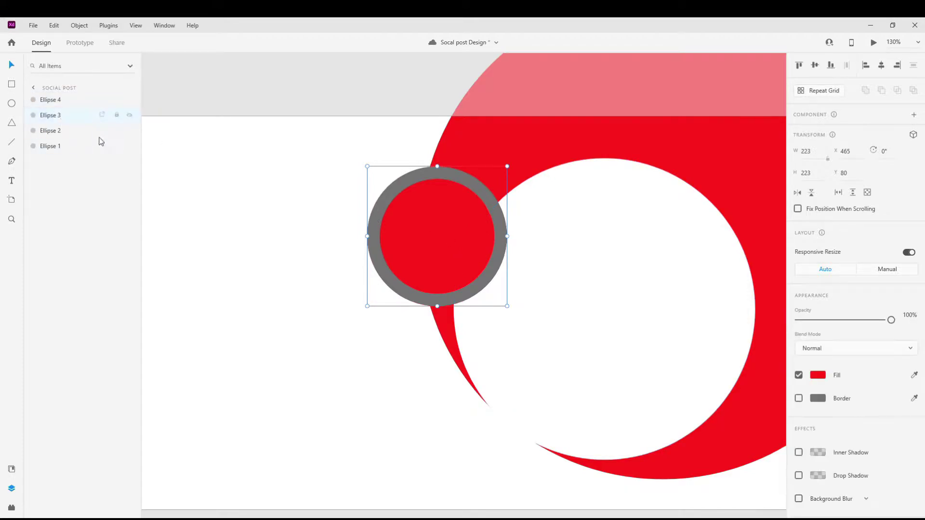
pyautogui.press('0')
pyautogui.press('0')
pyautogui.press('Delete')
pyautogui.click(454, 265)
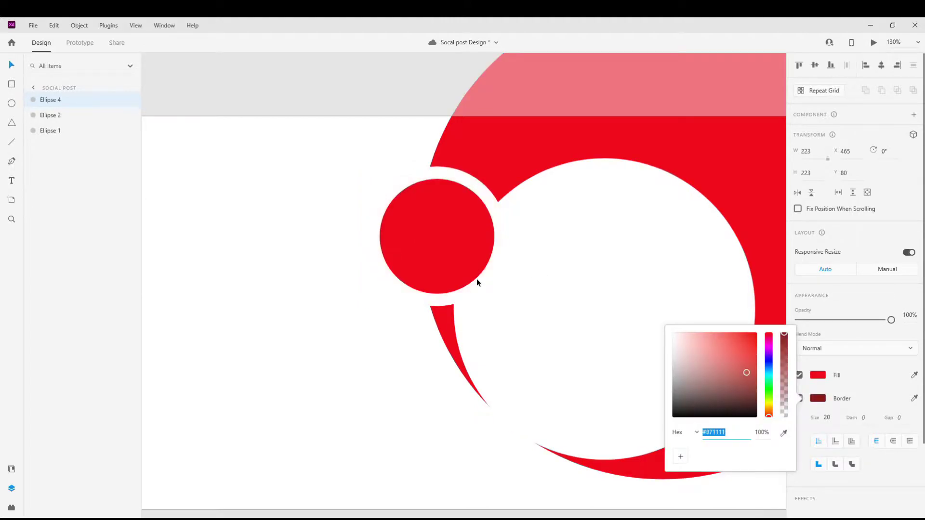
pyautogui.hotkey('ctrl', '0')
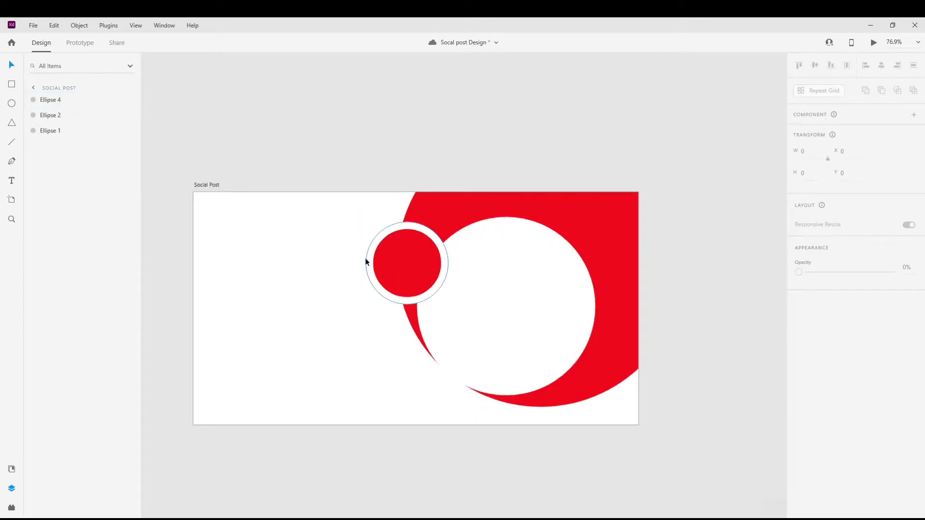
# Give the small circle a red border sampled from the design and a white fill, moved slightly up.
pyautogui.click(365, 259)
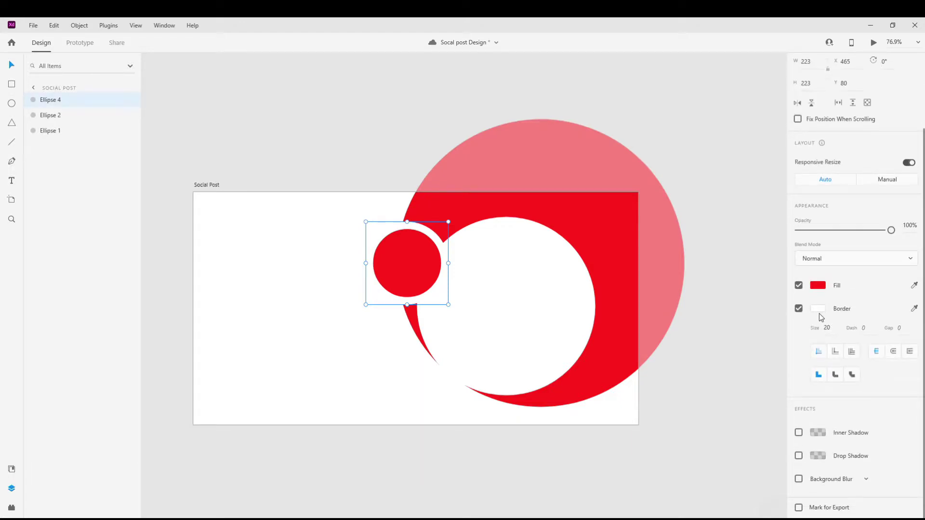
pyautogui.click(818, 310)
pyautogui.click(784, 344)
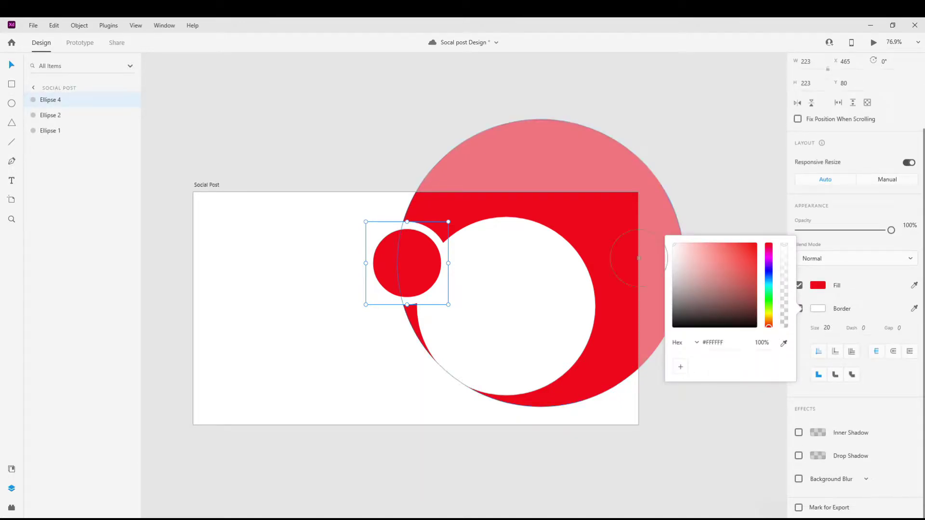
pyautogui.click(605, 241)
pyautogui.click(415, 284)
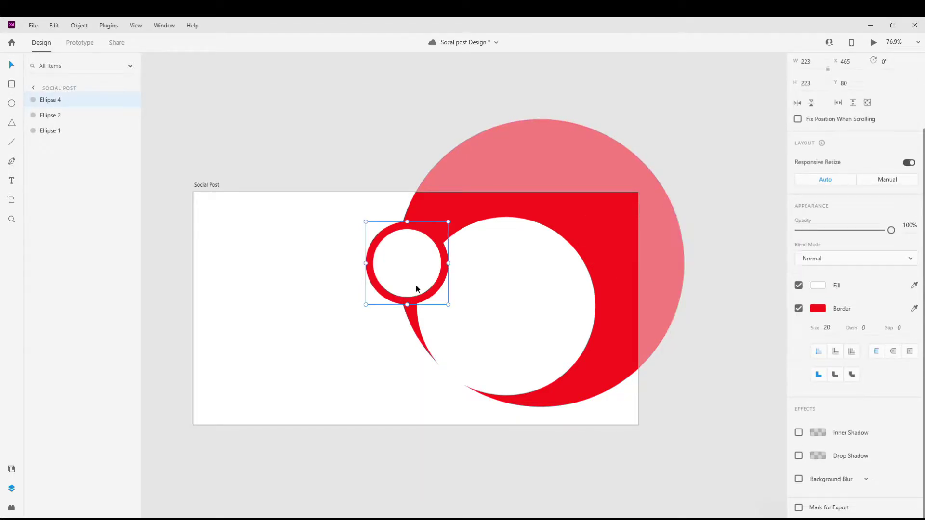
pyautogui.moveTo(421, 288); pyautogui.dragTo(422, 283)
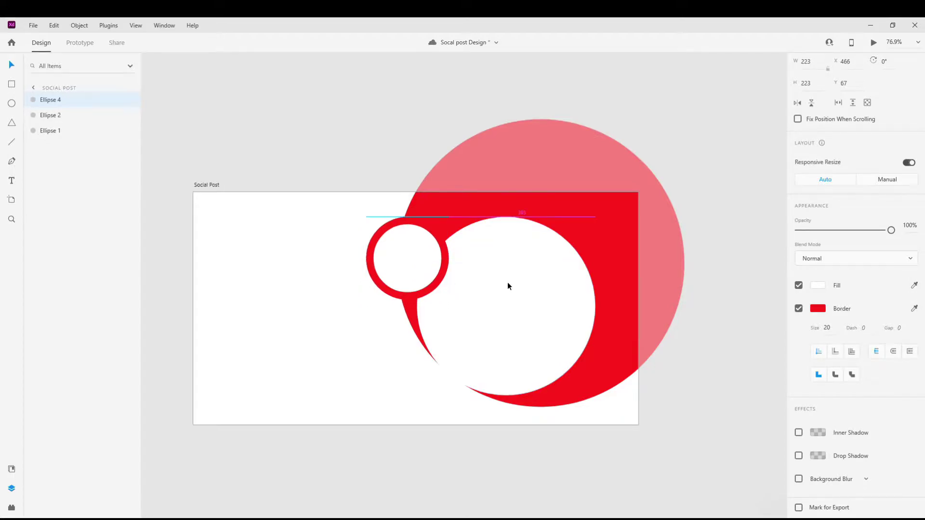
# Drop the fashion model photo into the 481-wide white circle.
pyautogui.click(502, 310)
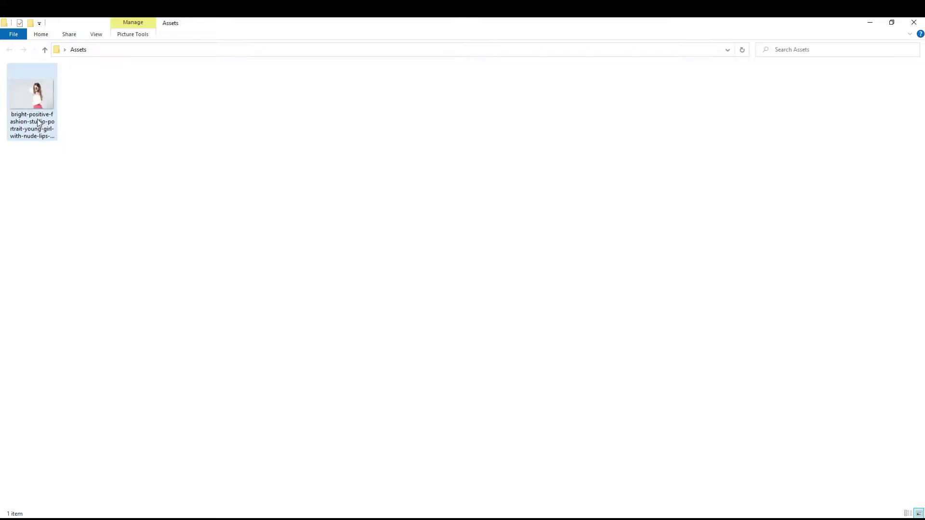
pyautogui.moveTo(32, 96)
pyautogui.mouseDown()
pyautogui.moveTo(473, 518)
pyautogui.moveTo(521, 298)
pyautogui.moveTo(531, 293)
pyautogui.moveTo(519, 310)
pyautogui.mouseUp()
pyautogui.doubleClick(535, 293)
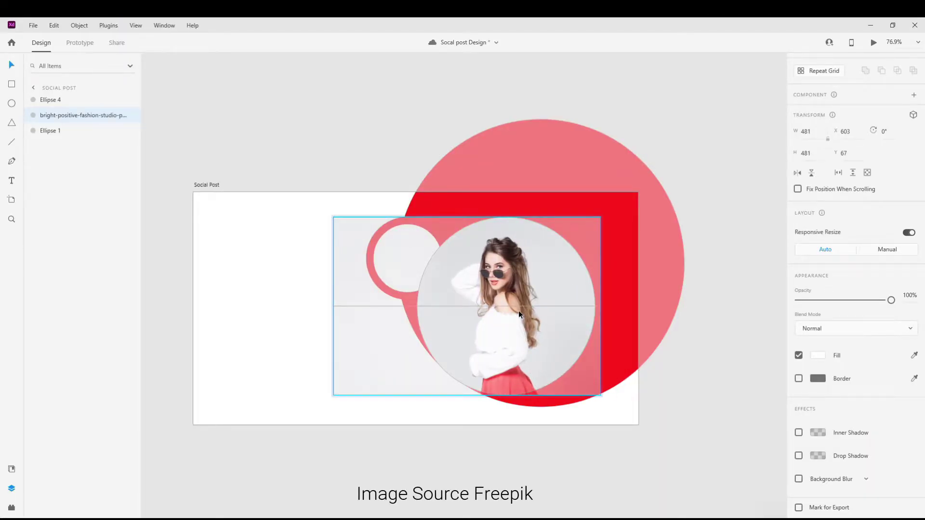
pyautogui.press('Escape')
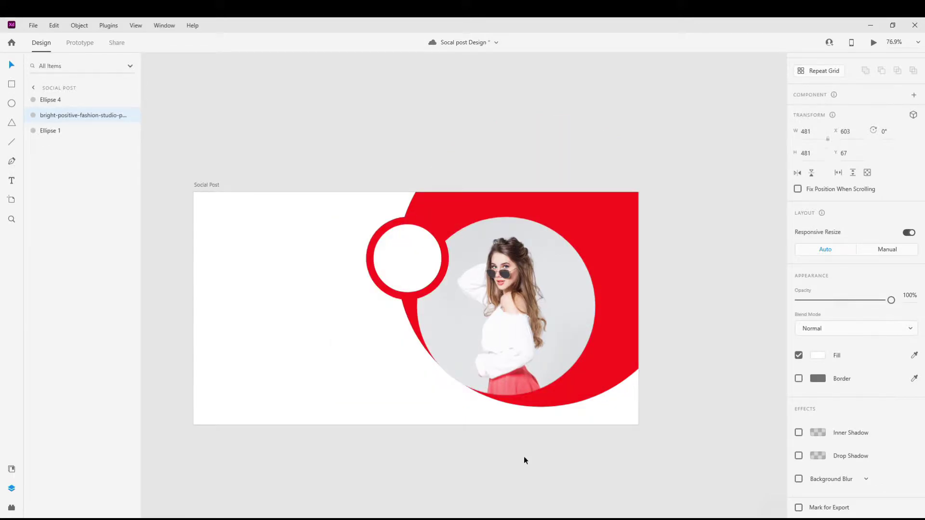
pyautogui.click(524, 455)
pyautogui.click(512, 343)
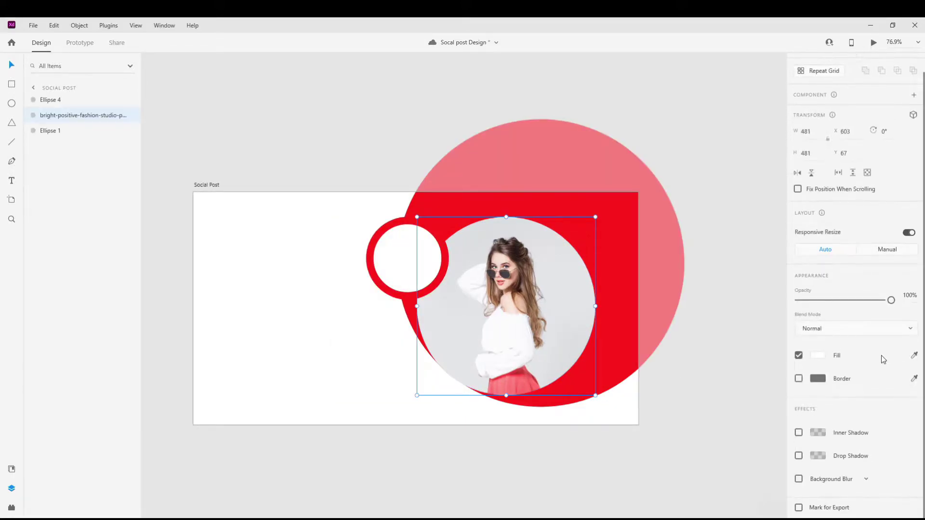
# Add a drop shadow to the photo circle with blur 37, X 30 and Y 23.
pyautogui.click(799, 457)
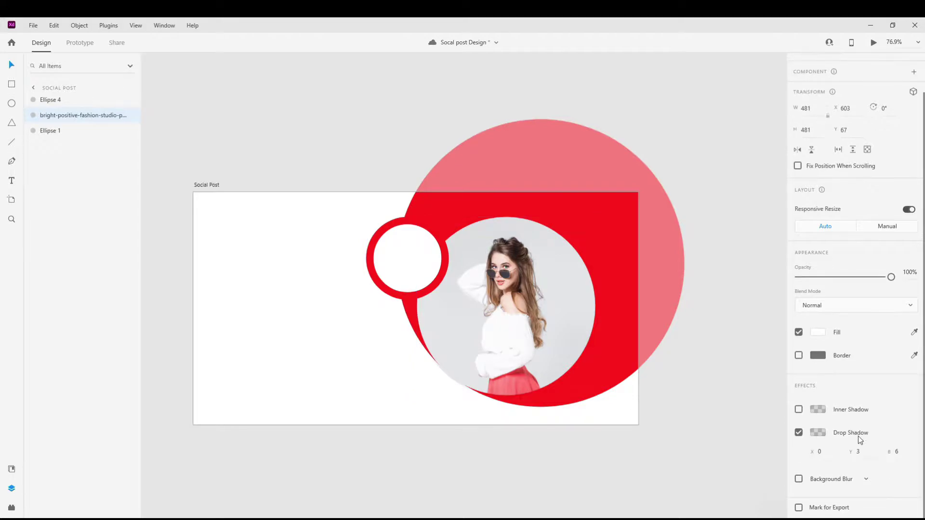
pyautogui.write('37')
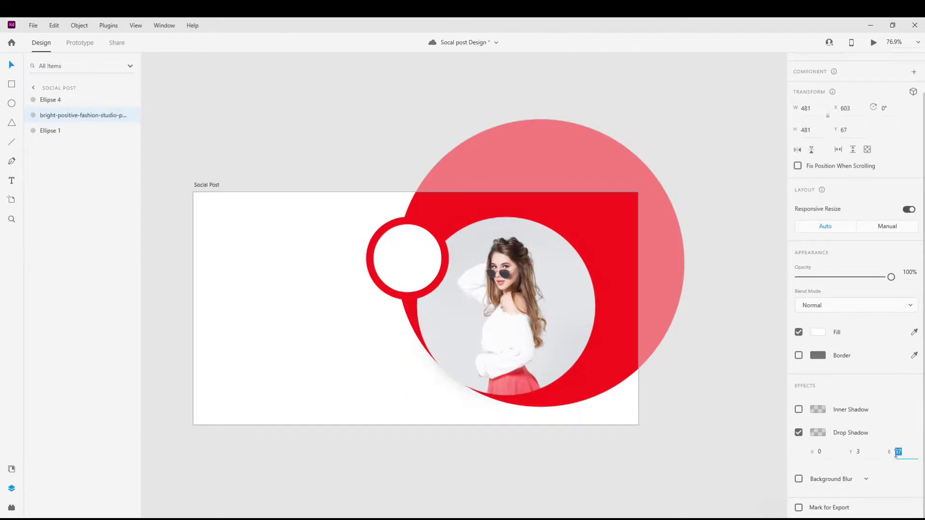
pyautogui.click(829, 456)
pyautogui.write('30')
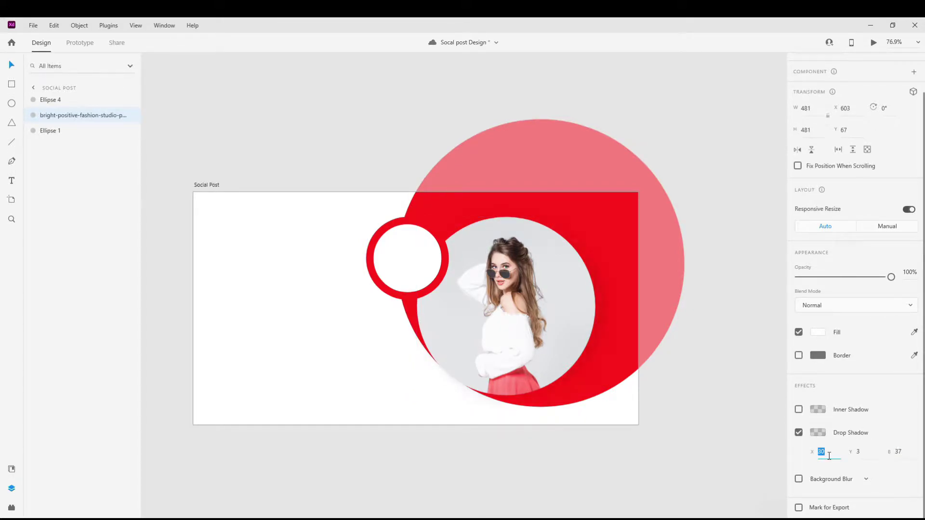
pyautogui.click(866, 454)
pyautogui.write('23')
pyautogui.press('Return')
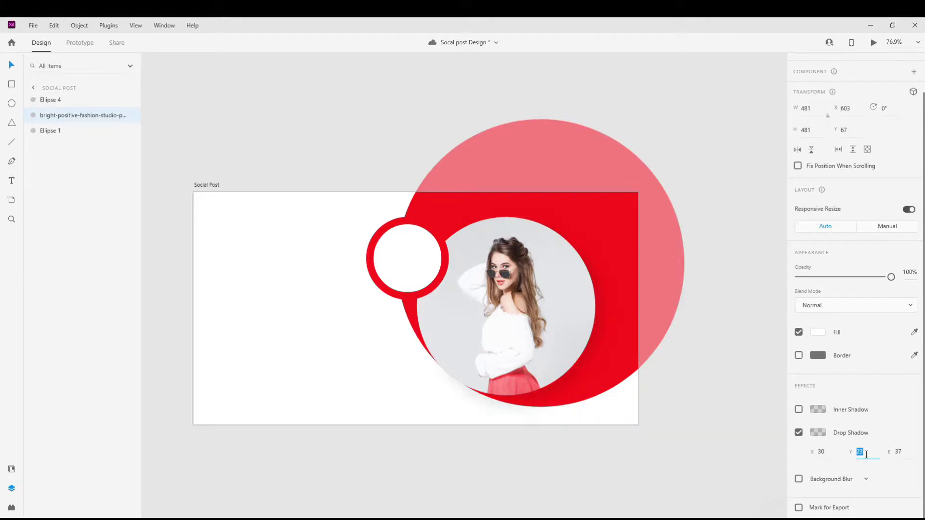
# Add a drop shadow with blur 16 to the small ring.
pyautogui.click(426, 256)
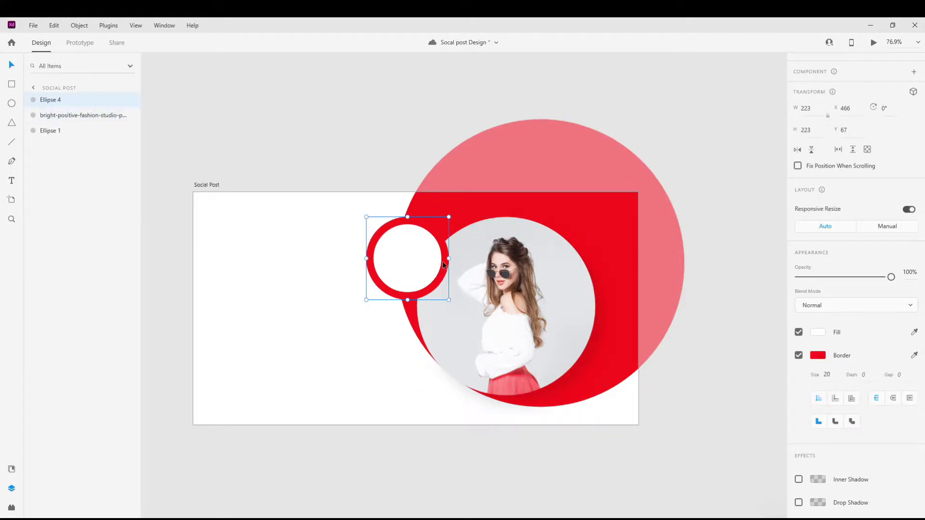
pyautogui.scroll(-1, 819, 434)
pyautogui.click(798, 456)
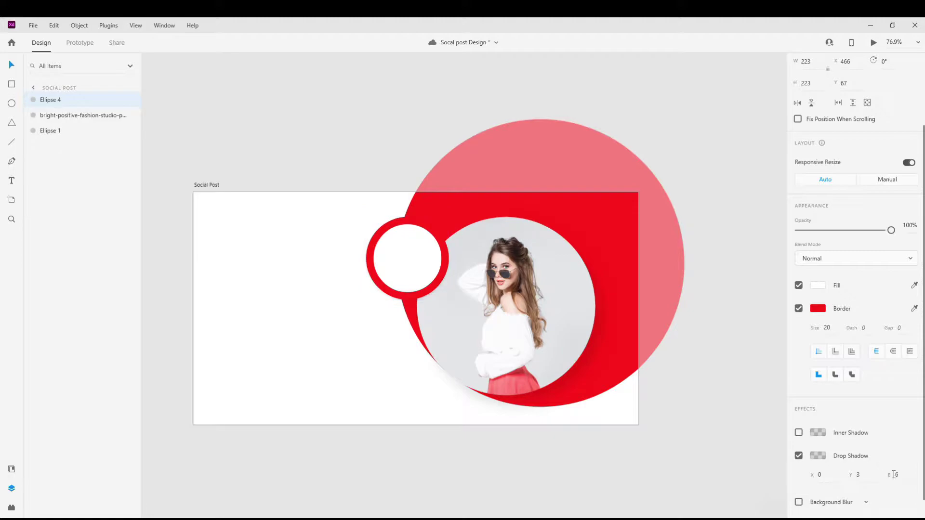
pyautogui.click(902, 476)
pyautogui.write('16')
pyautogui.press('Return')
pyautogui.click(526, 446)
pyautogui.moveTo(570, 502); pyautogui.dragTo(560, 468)
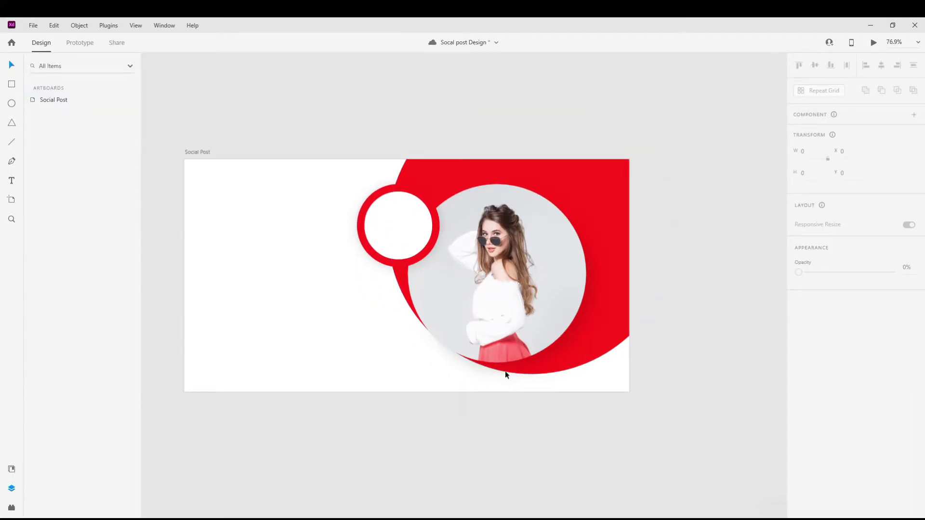
# Add the text 'Ap.' and move it to the artboard's top-left corner.
pyautogui.click(329, 334)
pyautogui.scroll(1, 321, 334)
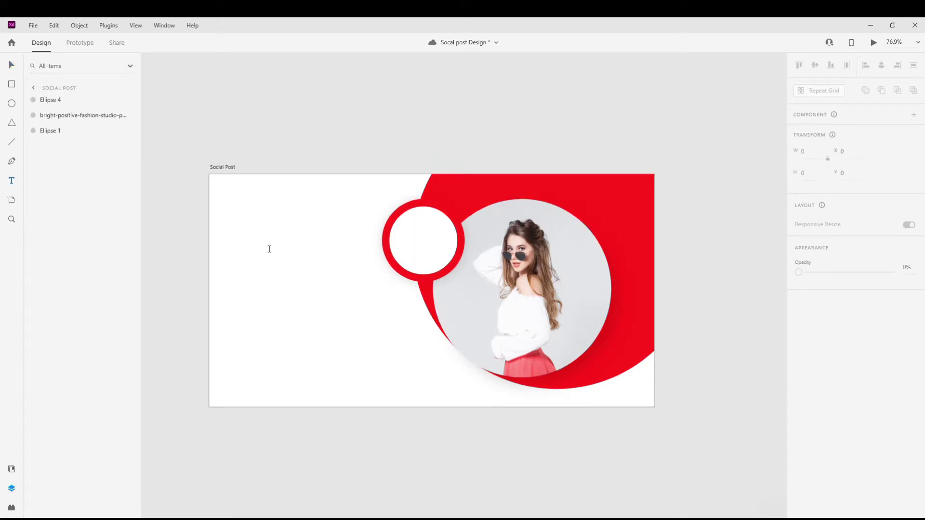
pyautogui.click(372, 249)
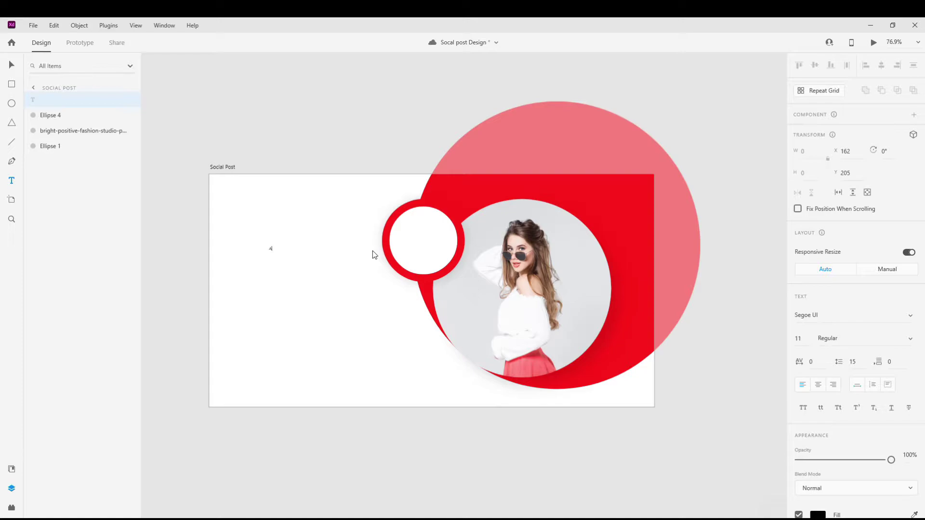
pyautogui.write('sd')
pyautogui.press('BackSpace')
pyautogui.click(13, 67)
pyautogui.write('Ap')
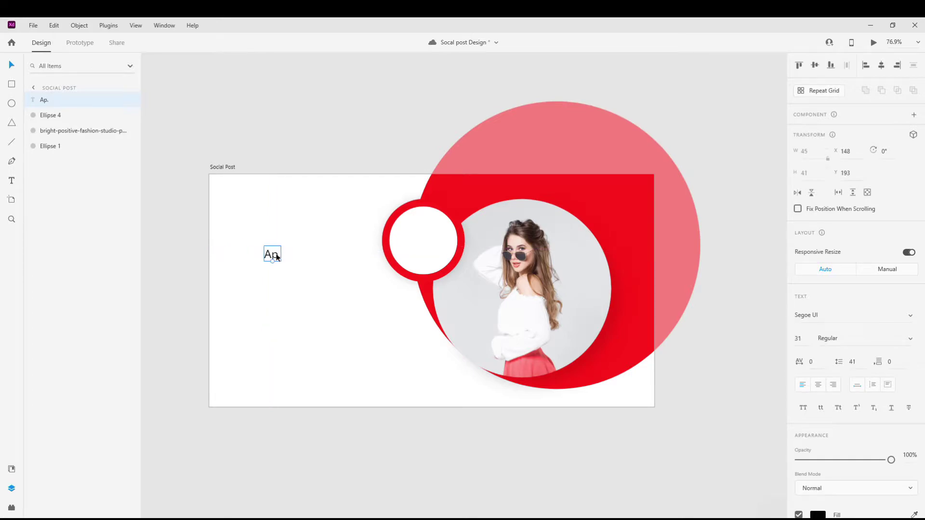
pyautogui.moveTo(271, 251); pyautogui.dragTo(223, 187)
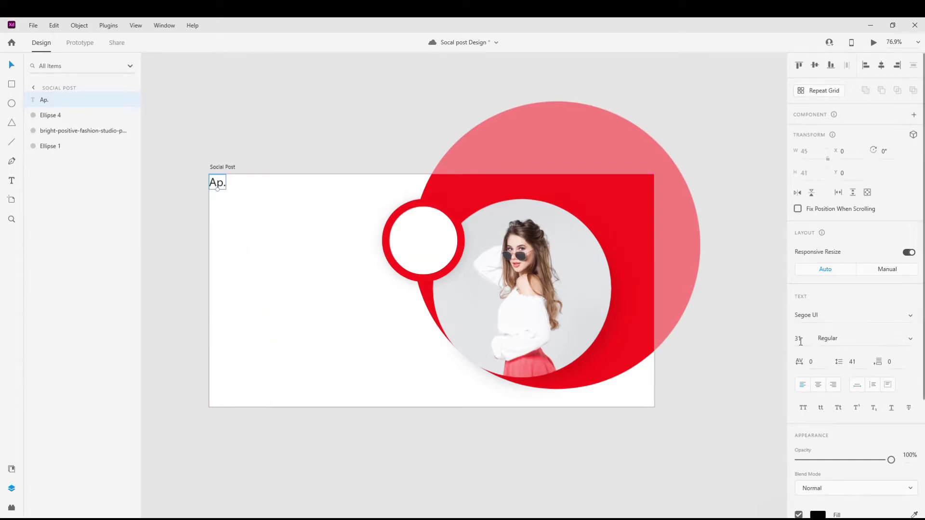
# Style the 'Ap.' text as Poppins Bold, size 32.
pyautogui.click(799, 338)
pyautogui.press('Up')
pyautogui.click(816, 318)
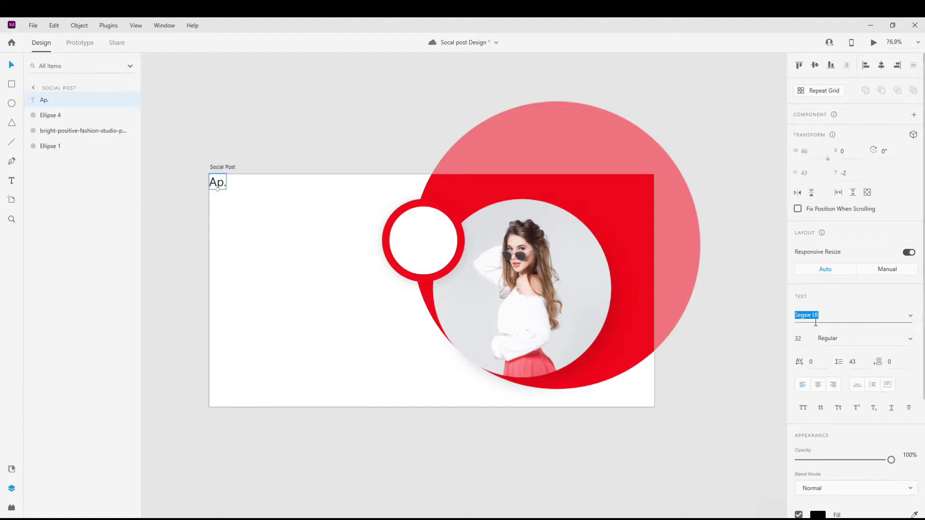
pyautogui.write('Popp')
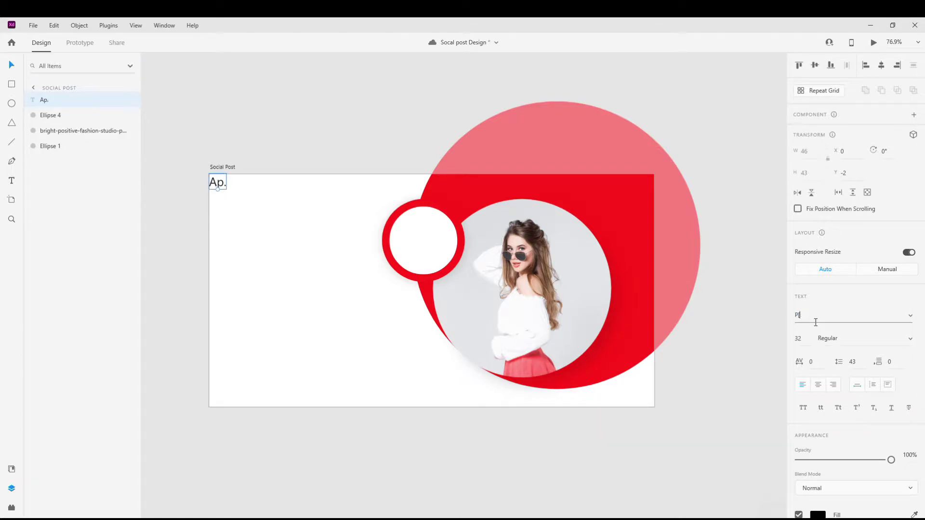
pyautogui.write('Poppins')
pyautogui.press('Return')
pyautogui.click(848, 340)
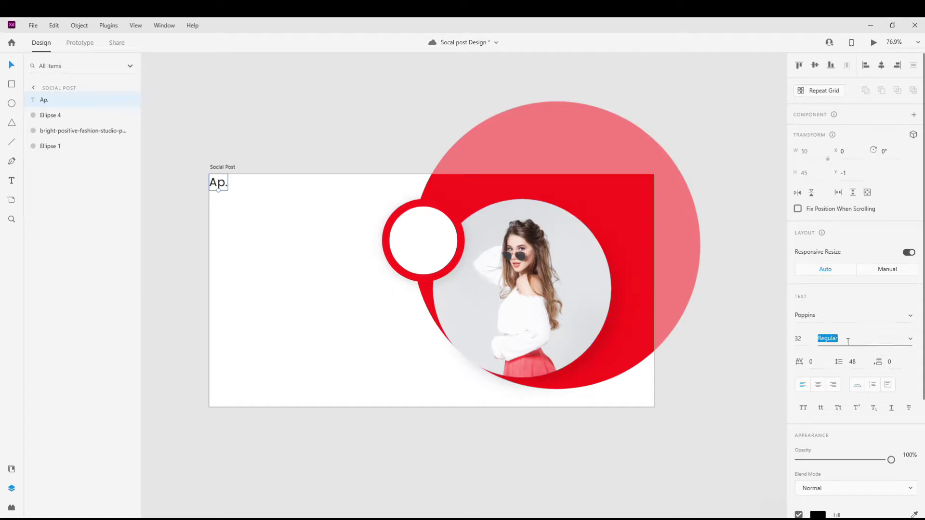
pyautogui.write('Bold')
pyautogui.press('Return')
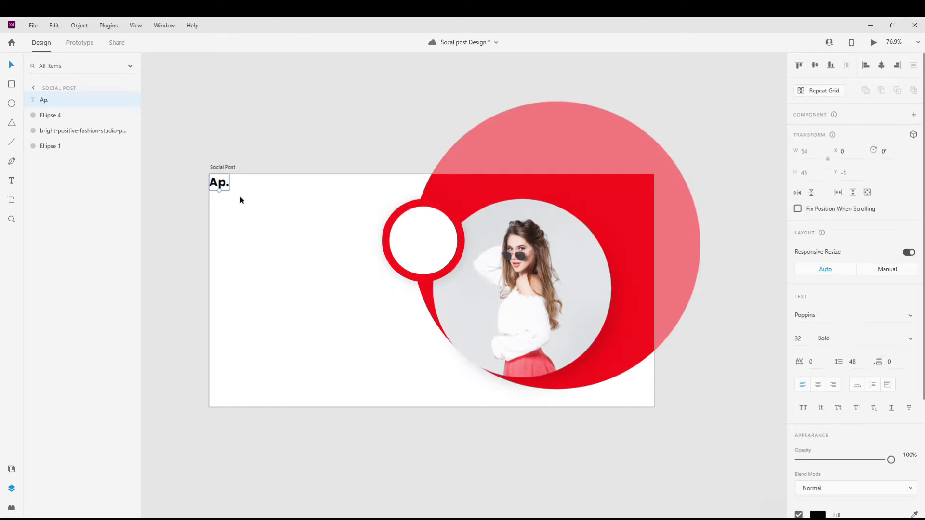
# Nudge the 'Ap.' logo to X 30, Y 30.
pyautogui.hotkey('shift', 'Down')
pyautogui.hotkey('shift', 'Down')
pyautogui.hotkey('shift', 'Right')
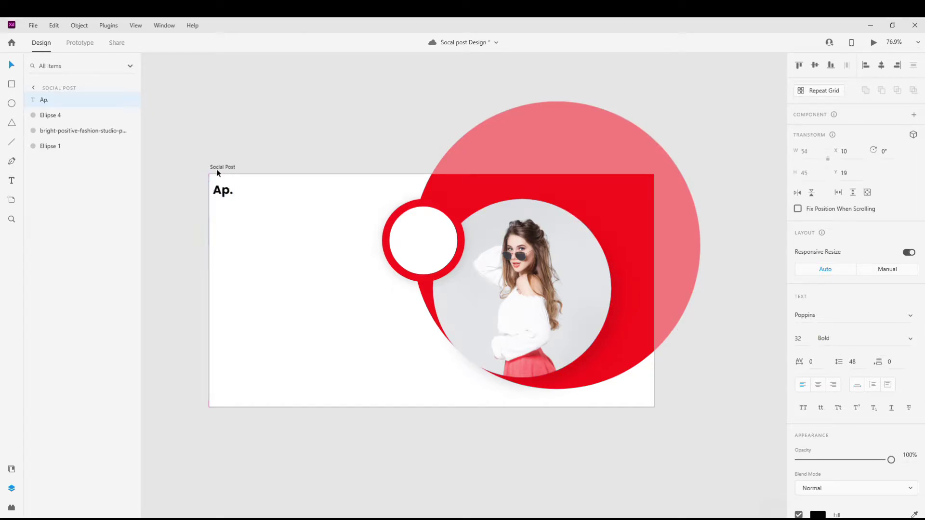
pyautogui.hotkey('shift', 'Right')
pyautogui.press('Down')
pyautogui.hotkey('shift', 'Down')
pyautogui.hotkey('shift', 'Right')
pyautogui.click(334, 326)
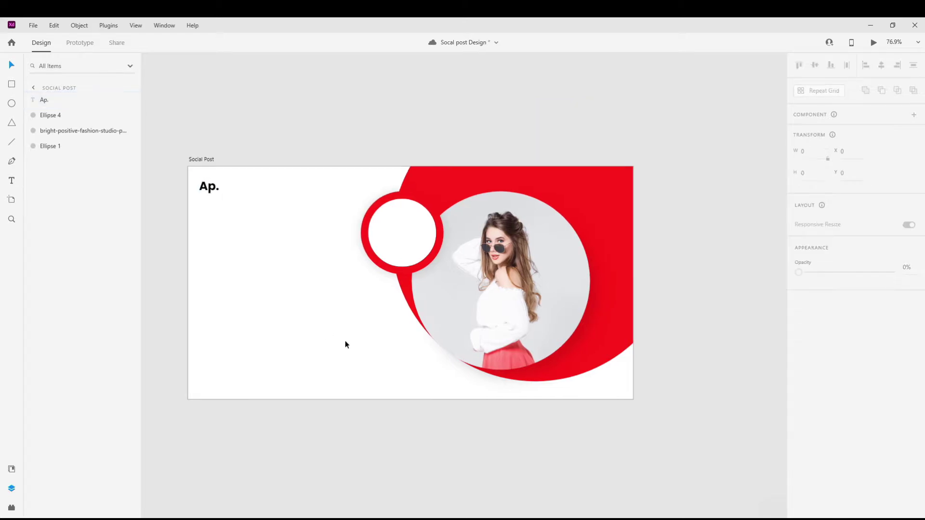
# Type the two-line heading 'Fashion' / 'Collection' on the post's left side.
pyautogui.moveTo(345, 349); pyautogui.dragTo(352, 345)
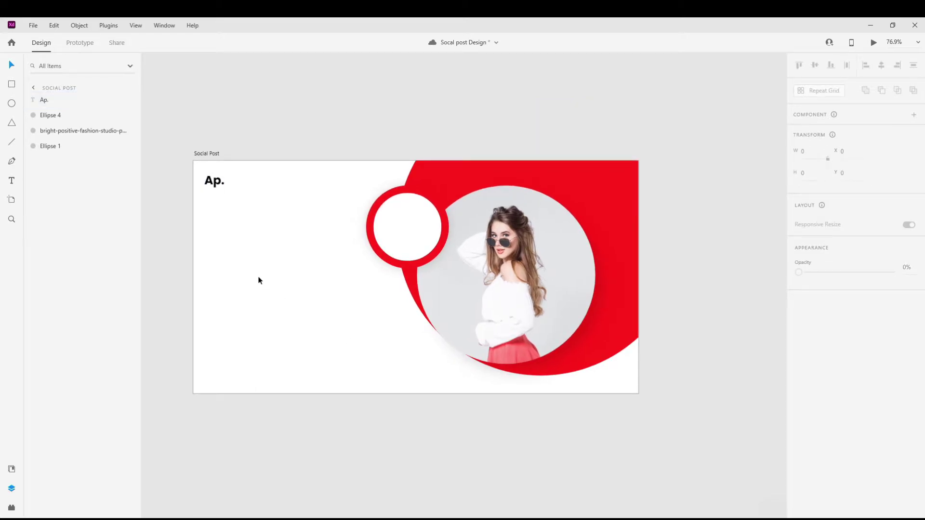
pyautogui.click(236, 258)
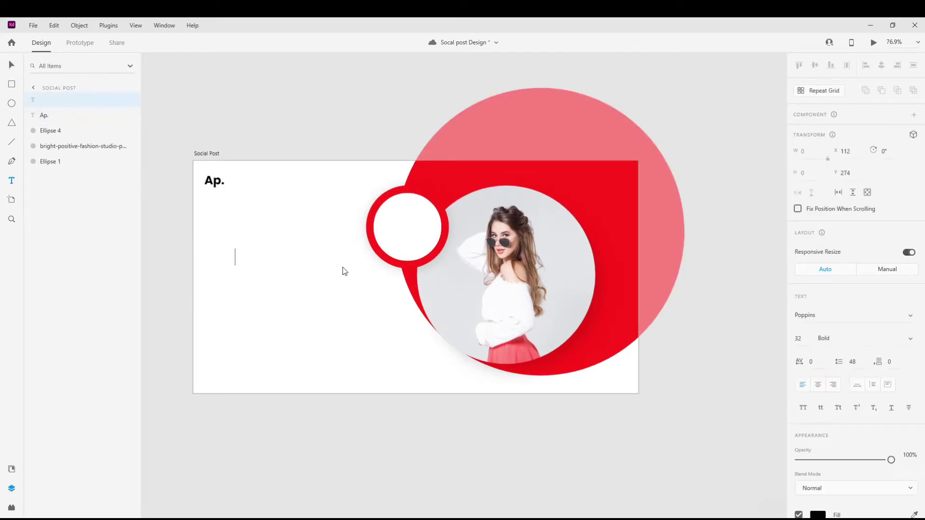
pyautogui.write('Fa')
pyautogui.write('shi')
pyautogui.write('on')
pyautogui.press('Return')
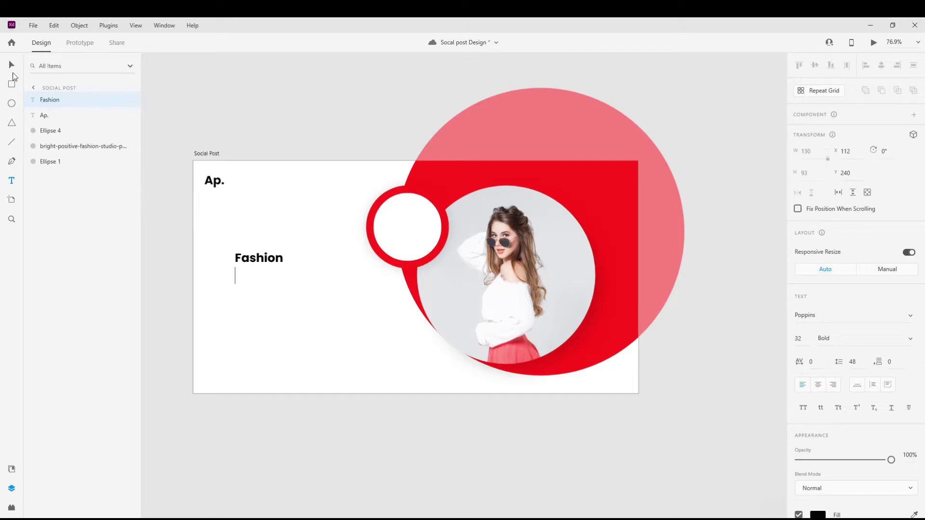
pyautogui.write('C')
pyautogui.write('olle')
pyautogui.write('cti')
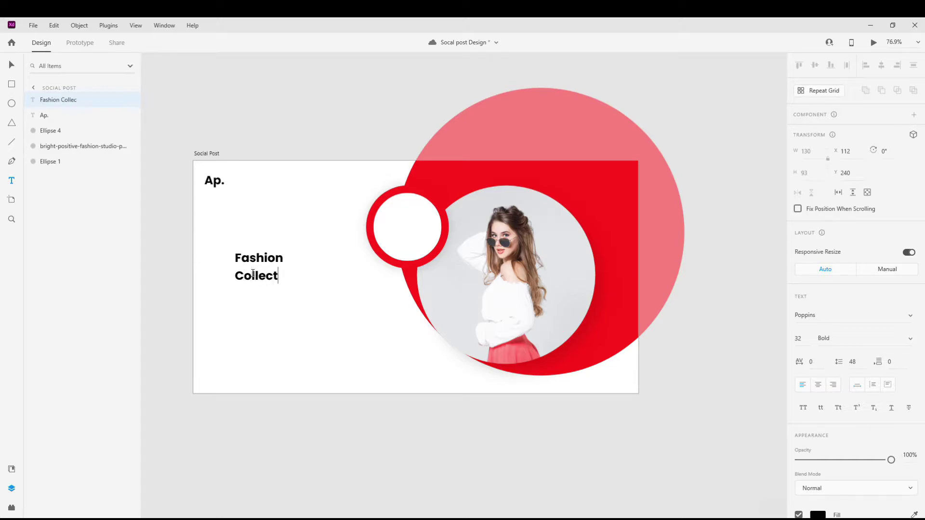
pyautogui.write('on')
pyautogui.press('BackSpace')
pyautogui.press('Escape')
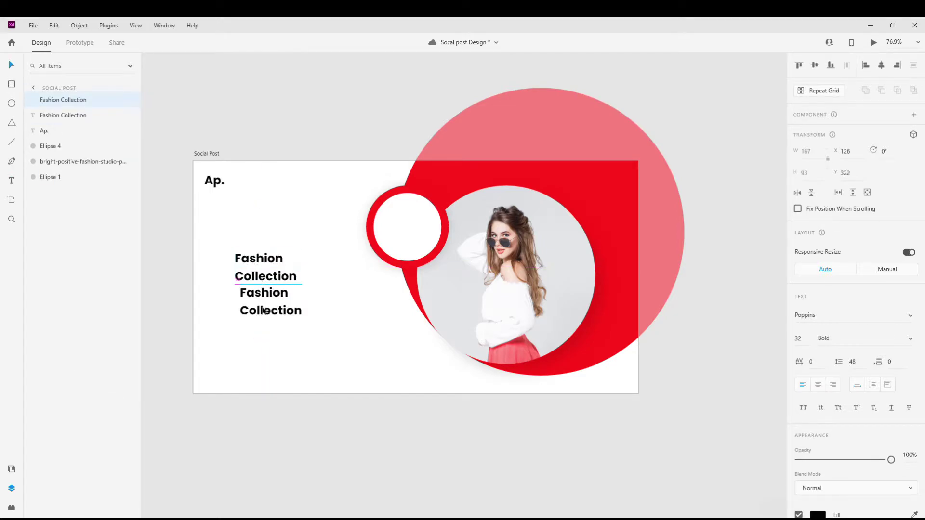
# Duplicate the heading below, retype it as 'Super Sale Offer' and align it under the heading.
pyautogui.moveTo(256, 259); pyautogui.dragTo(262, 310)
pyautogui.doubleClick(262, 310)
pyautogui.press('BackSpace')
pyautogui.write('F')
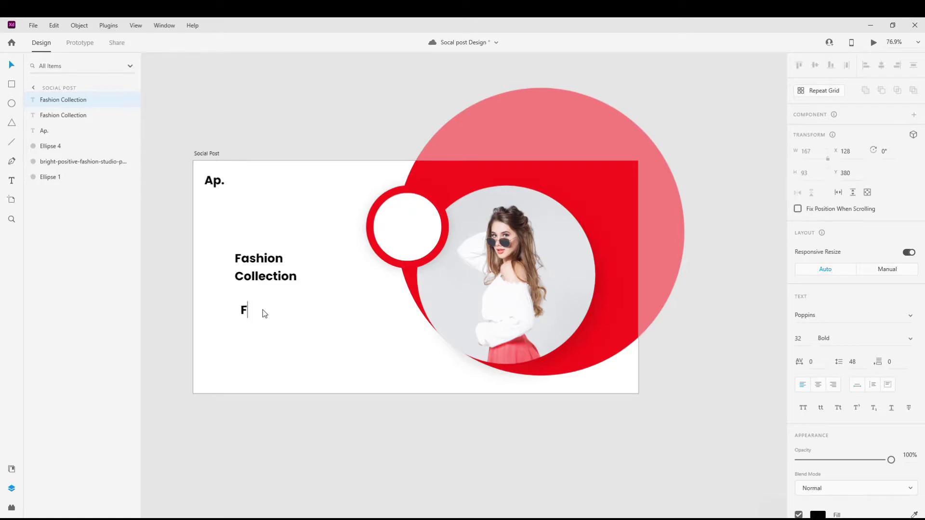
pyautogui.press('BackSpace')
pyautogui.write('per')
pyautogui.write('D')
pyautogui.press('BackSpace')
pyautogui.write('Sa')
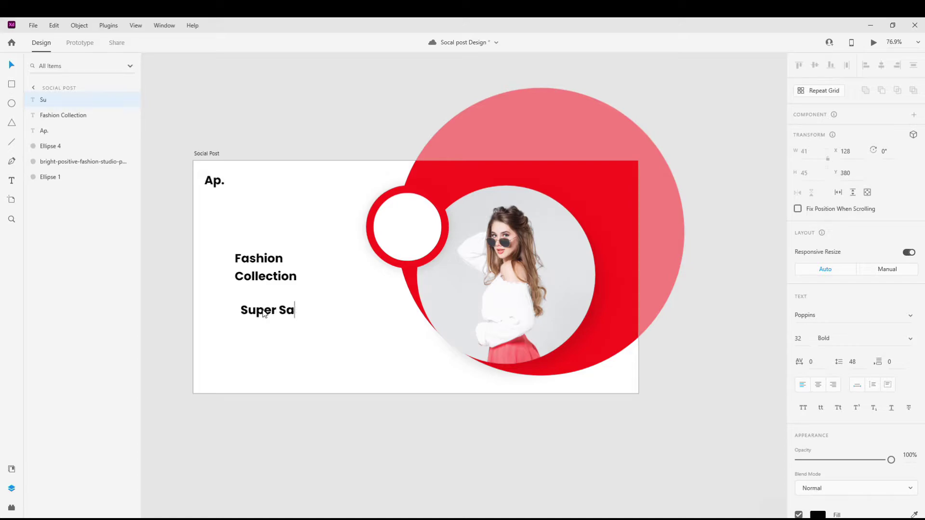
pyautogui.write('le')
pyautogui.write(' Offer')
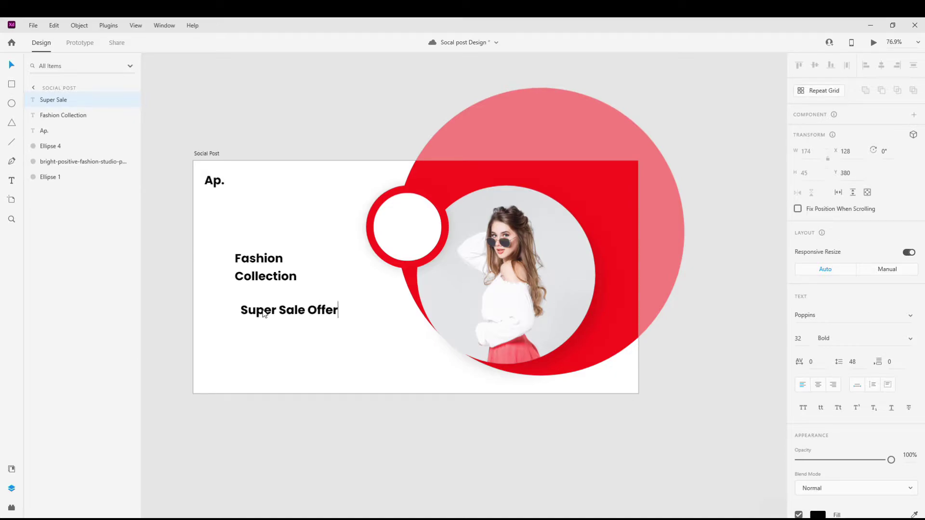
pyautogui.press('Escape')
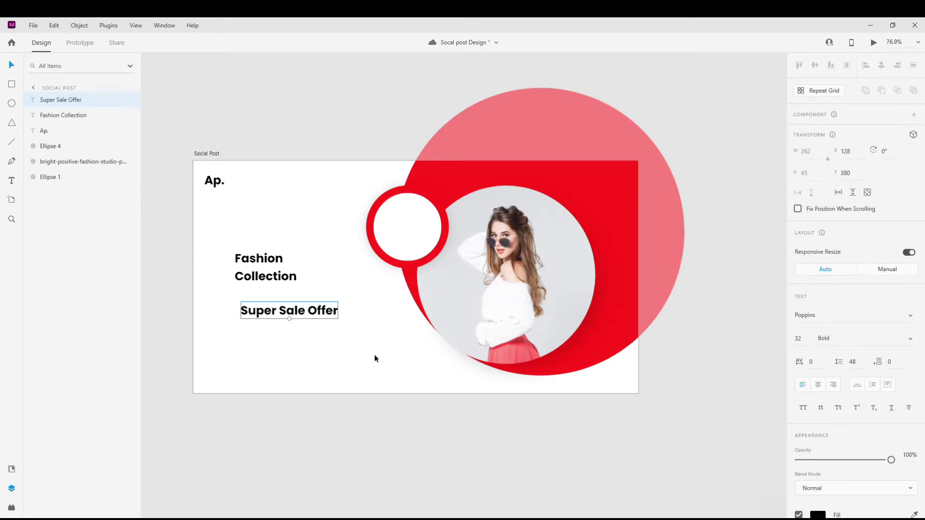
pyautogui.moveTo(303, 307); pyautogui.dragTo(302, 299)
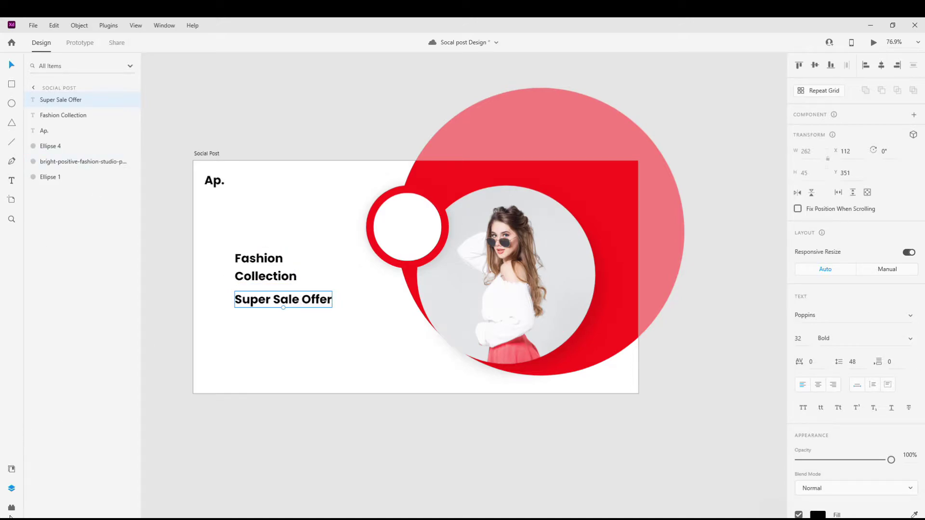
# Draw a text area below Super Sale Offer and fill it with Lorem Ipsum placeholder text.
pyautogui.click(12, 508)
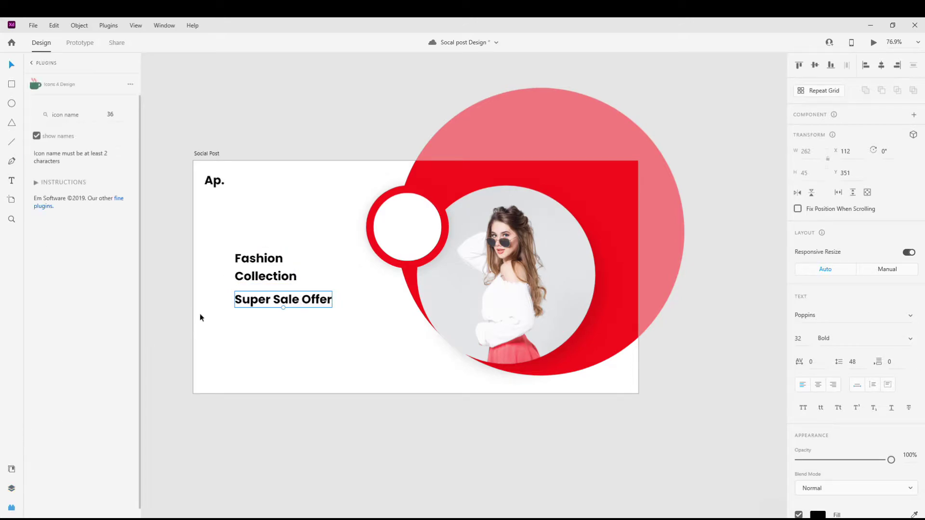
pyautogui.click(30, 64)
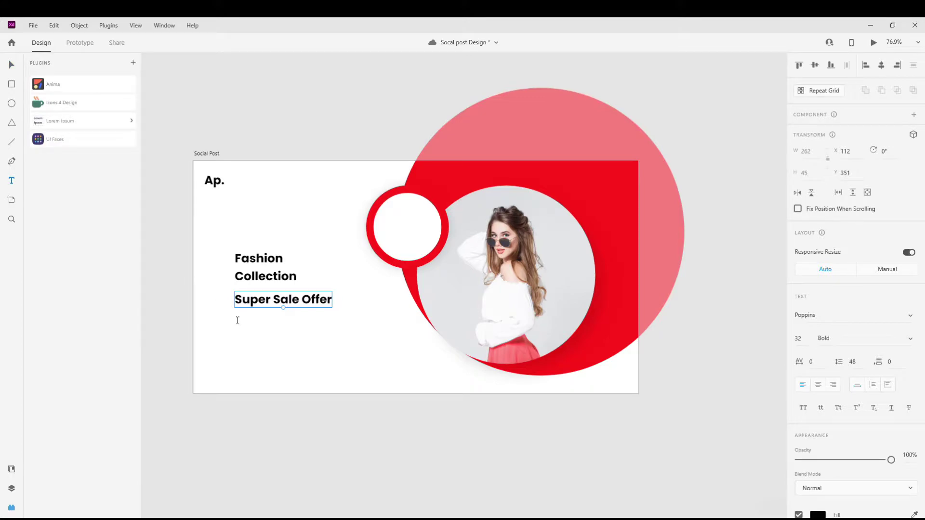
pyautogui.click(130, 121)
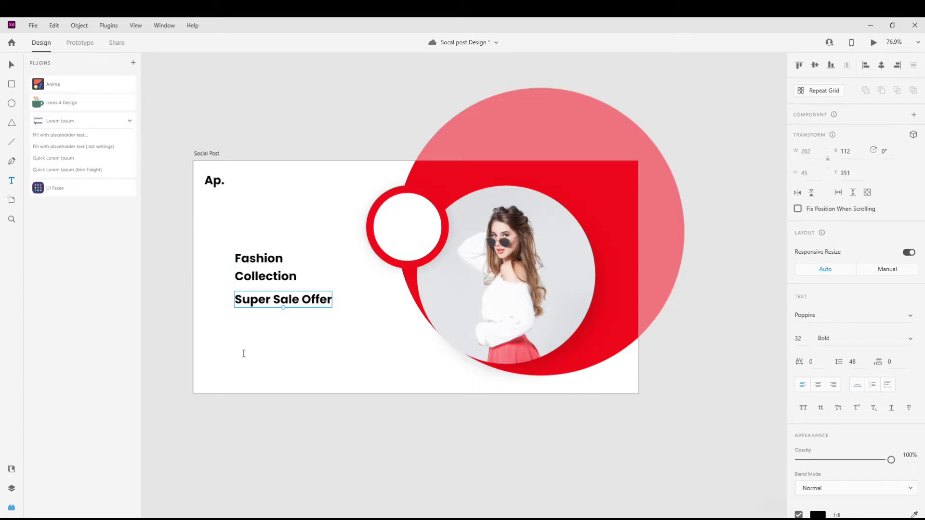
pyautogui.moveTo(235, 318); pyautogui.dragTo(365, 348)
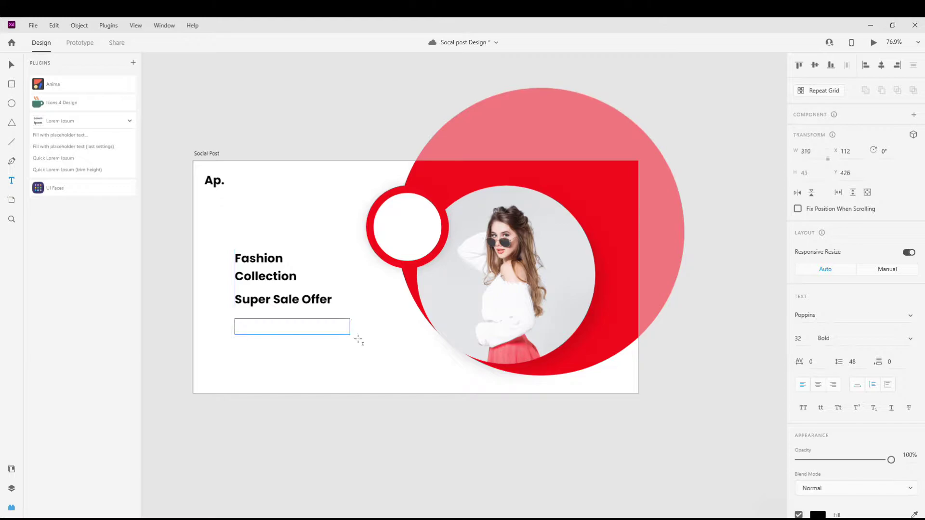
pyautogui.click(65, 147)
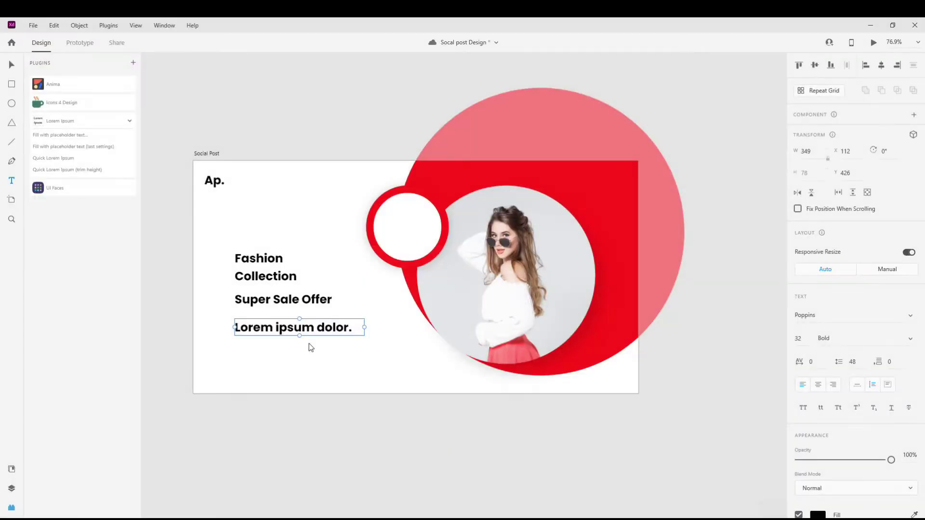
pyautogui.press('Return')
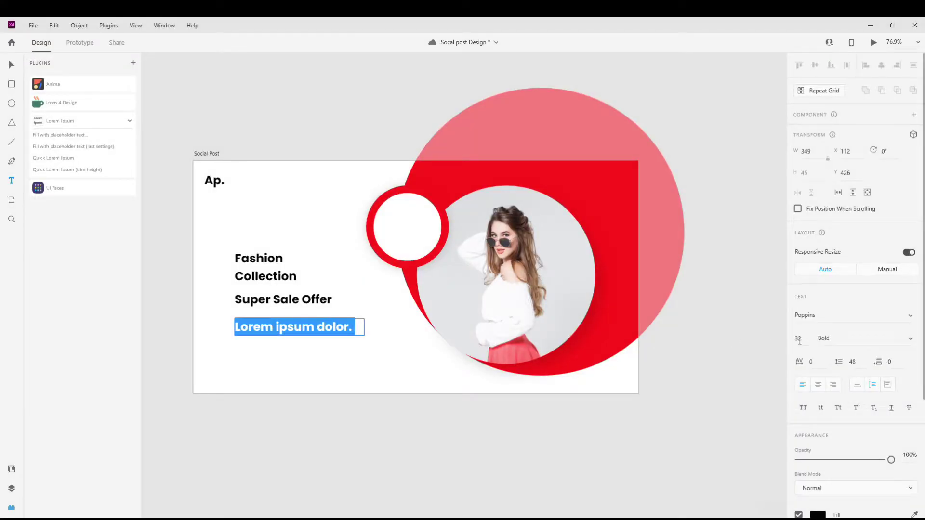
# Set the placeholder to 20 pt, make the box Fixed Size and taller, then refill it.
pyautogui.doubleClick(799, 339)
pyautogui.write('20')
pyautogui.press('Return')
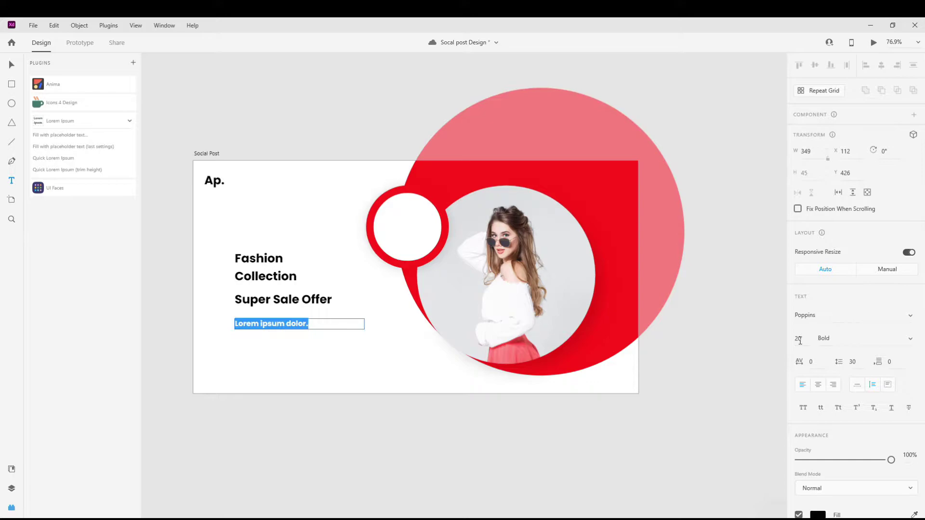
pyautogui.press('Escape')
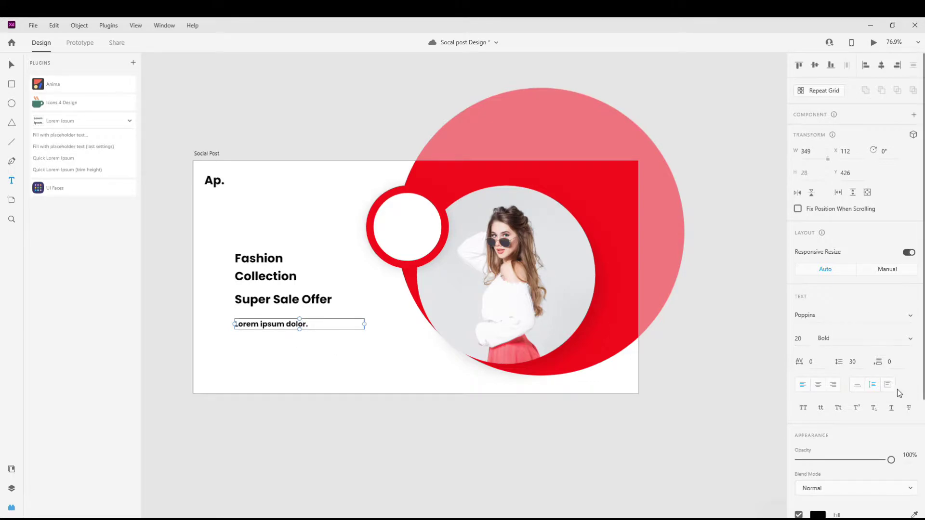
pyautogui.click(888, 385)
pyautogui.moveTo(300, 331); pyautogui.dragTo(300, 343)
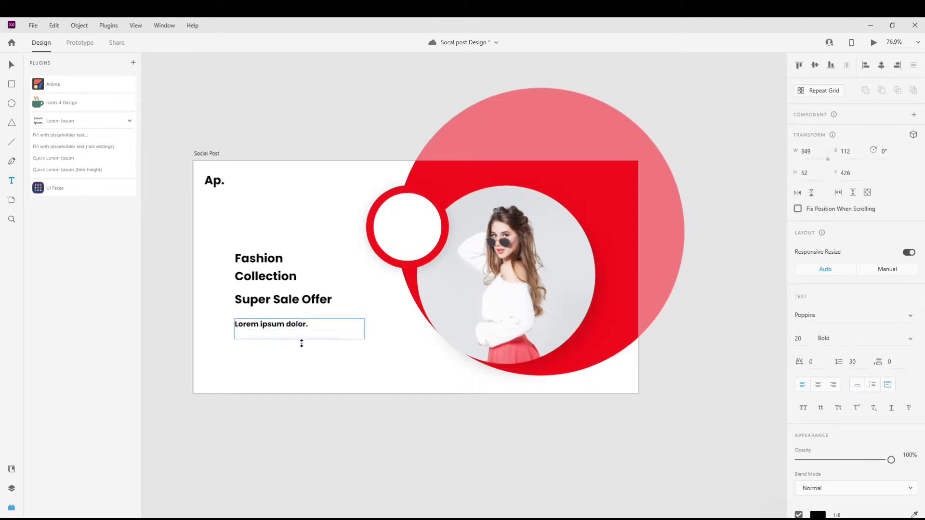
pyautogui.click(86, 157)
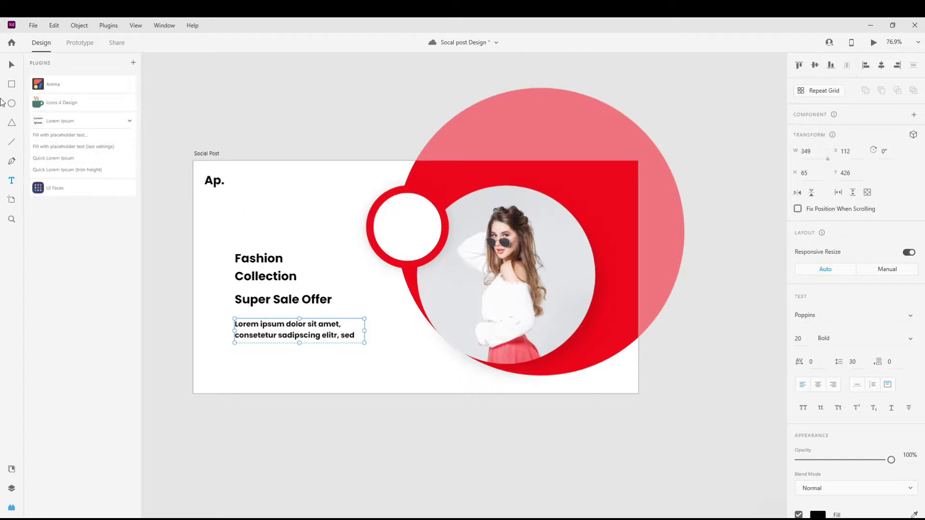
pyautogui.click(361, 366)
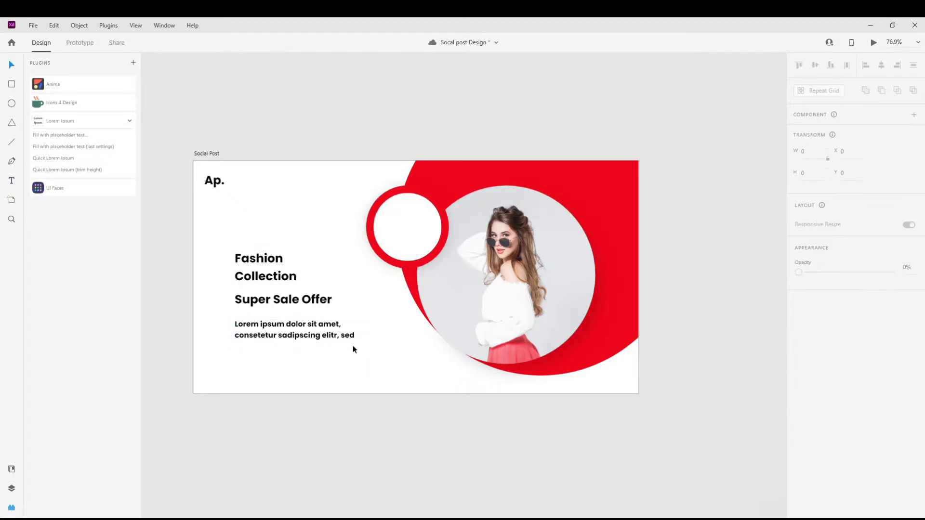
# Move Fashion Collection to X 50 and align the Ap. logo above its left edge.
pyautogui.click(273, 276)
pyautogui.moveTo(274, 276); pyautogui.dragTo(251, 256)
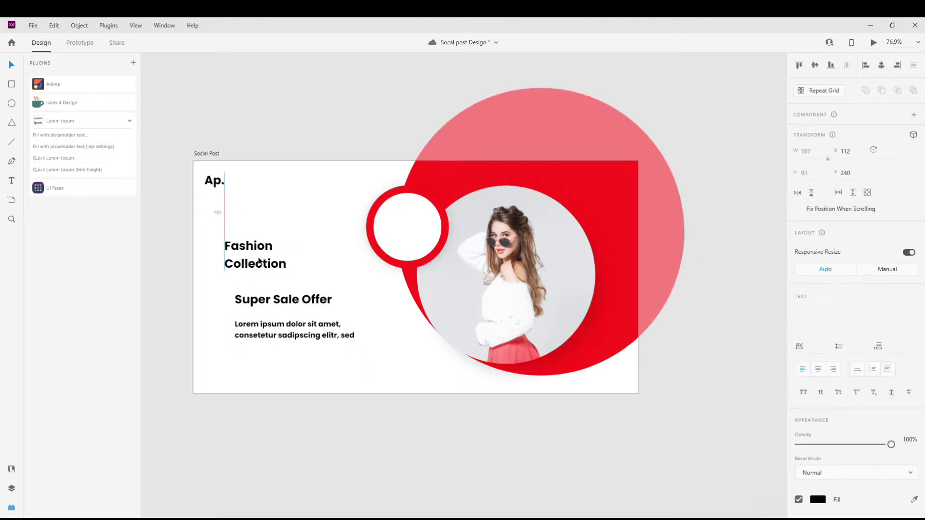
pyautogui.moveTo(217, 181); pyautogui.dragTo(225, 184)
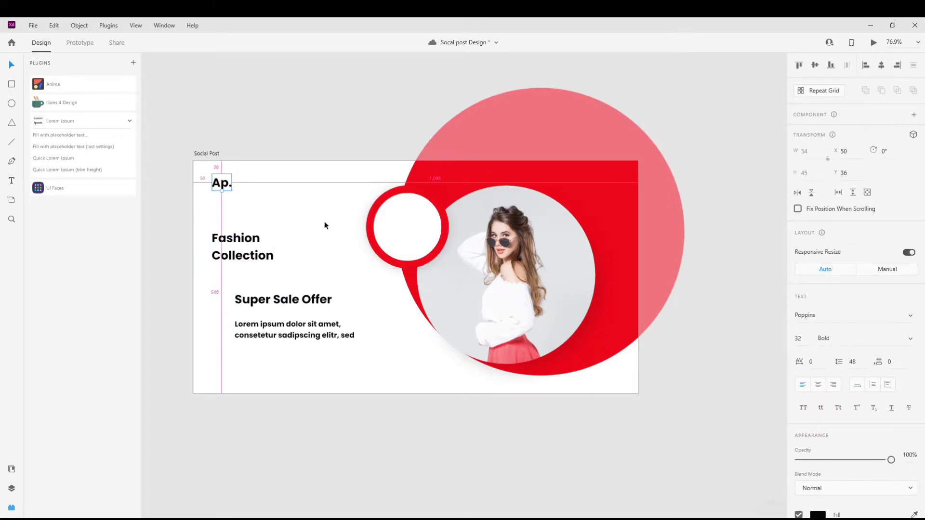
pyautogui.press('Down')
pyautogui.press('Down')
pyautogui.press('Down')
pyautogui.press('Down')
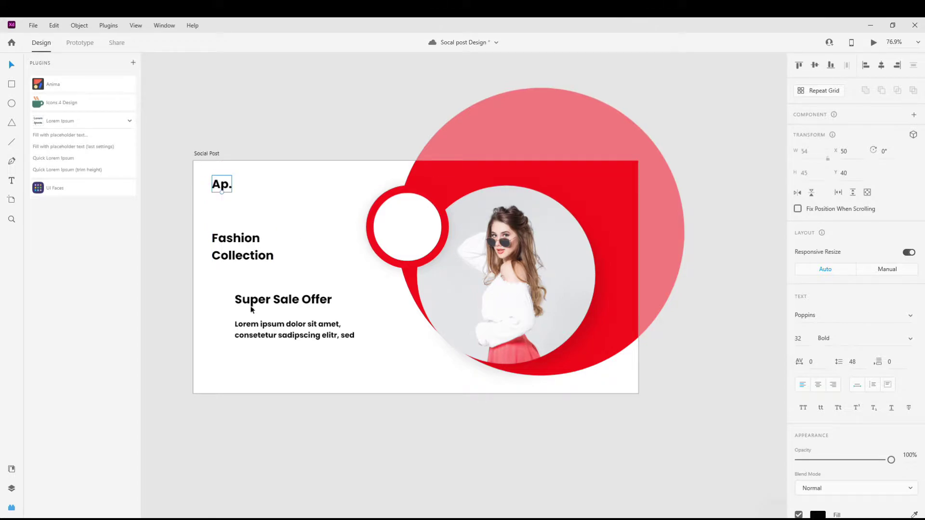
# Scale the Fashion Collection heading up to 64 pt using its corner handle.
pyautogui.click(248, 245)
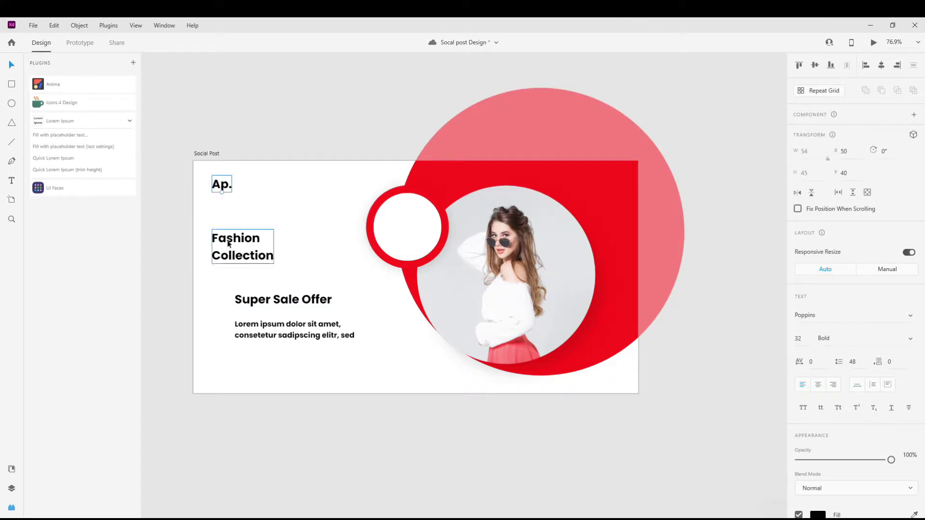
pyautogui.doubleClick(260, 240)
pyautogui.press('Escape')
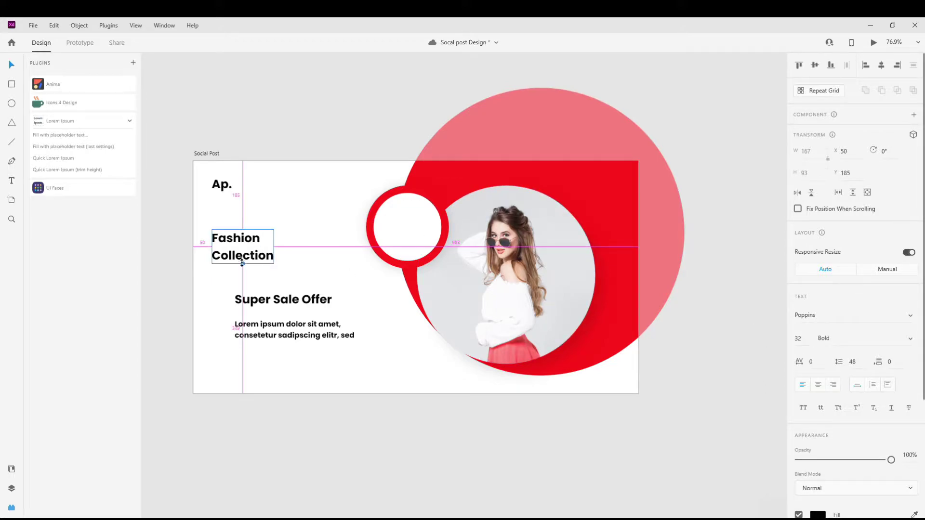
pyautogui.moveTo(242, 262); pyautogui.dragTo(243, 269)
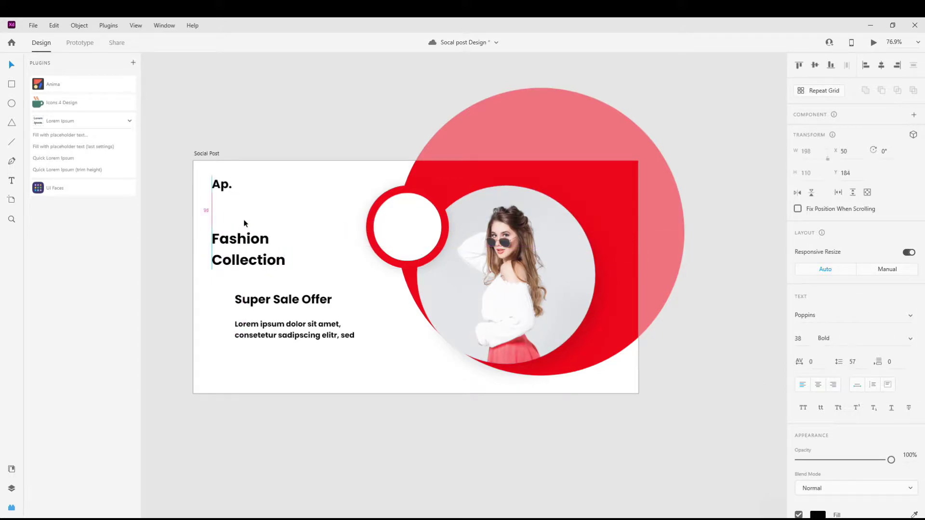
pyautogui.moveTo(244, 223); pyautogui.dragTo(244, 223)
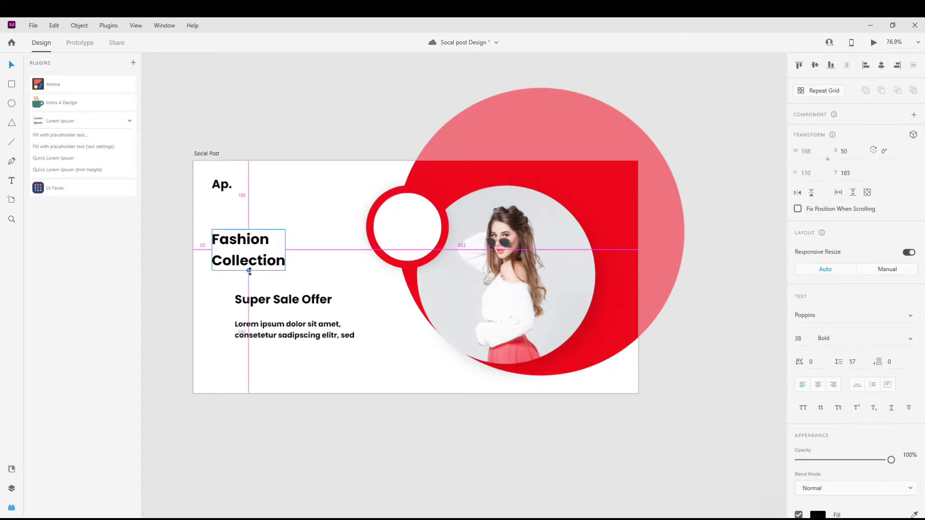
pyautogui.moveTo(249, 271); pyautogui.dragTo(274, 280)
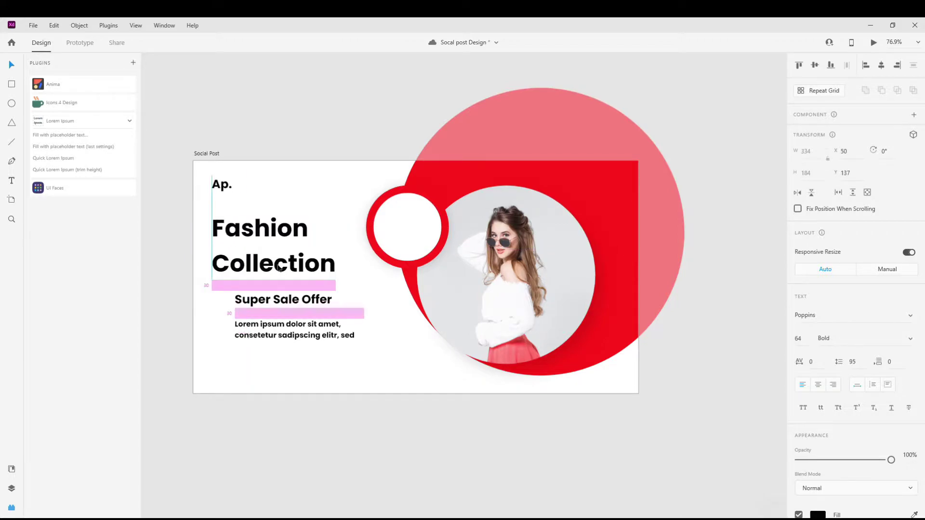
# Make the word Fashion Light weight with a red #F80016 fill.
pyautogui.doubleClick(308, 233)
pyautogui.click(295, 224)
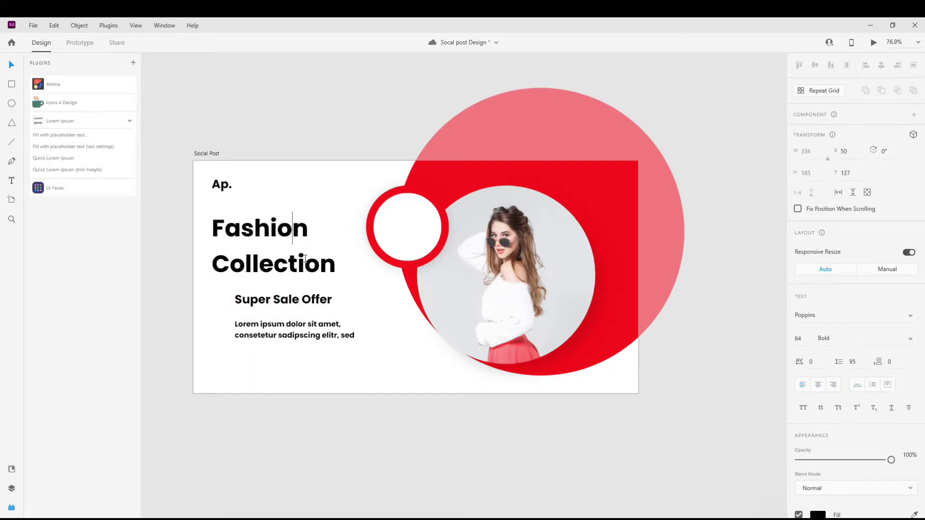
pyautogui.moveTo(310, 227); pyautogui.dragTo(160, 234)
pyautogui.click(852, 339)
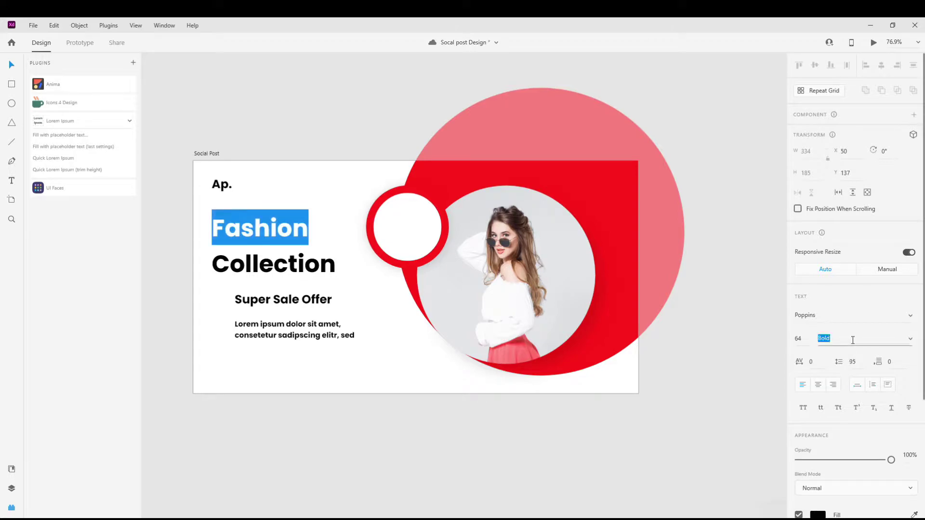
pyautogui.write('Light')
pyautogui.press('Return')
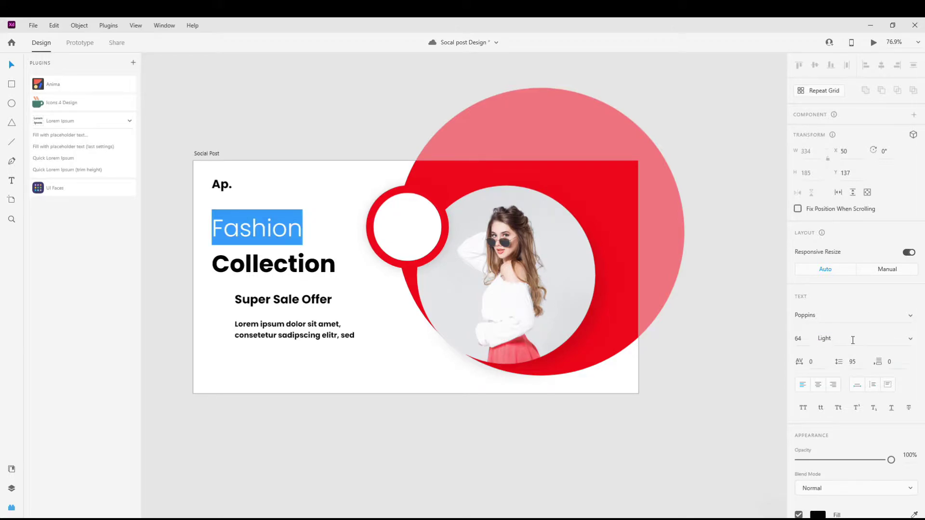
pyautogui.scroll(-3, 819, 343)
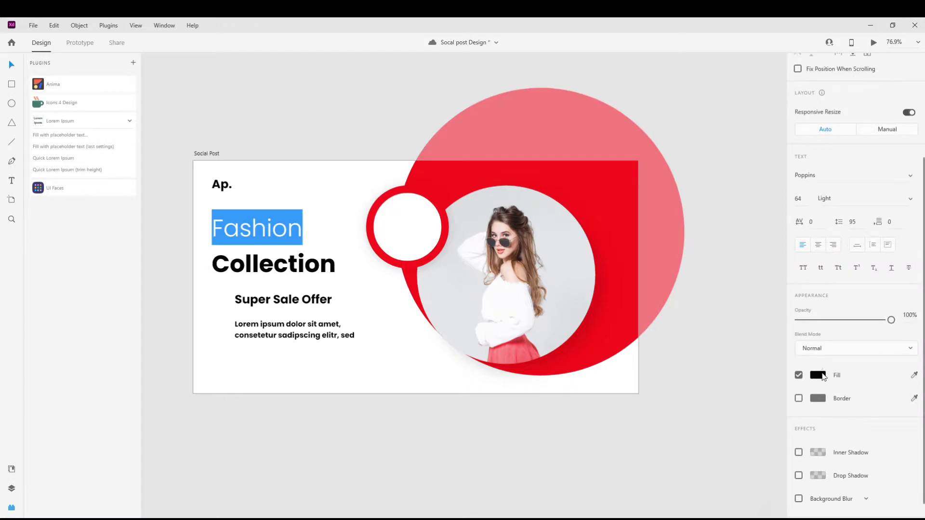
pyautogui.click(819, 375)
pyautogui.hotkey('ctrl', 'v')
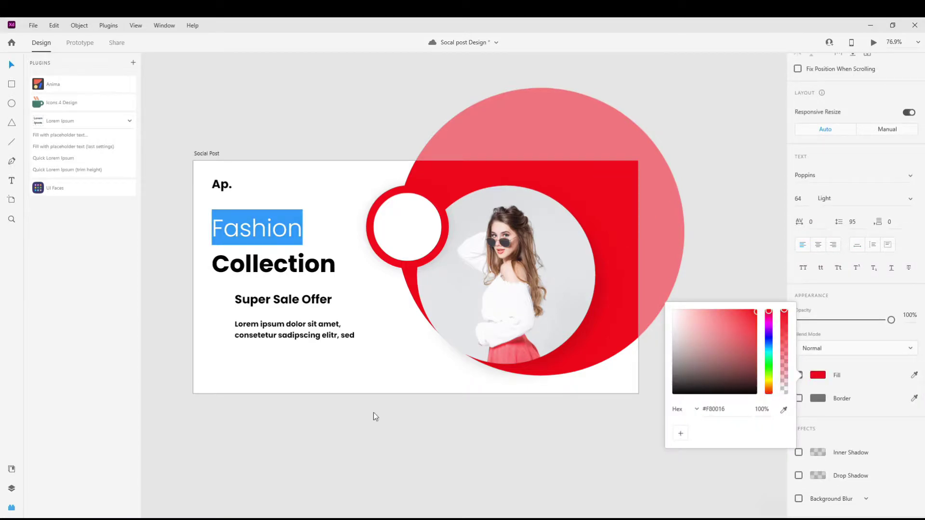
pyautogui.click(374, 414)
pyautogui.click(237, 275)
pyautogui.write('80')
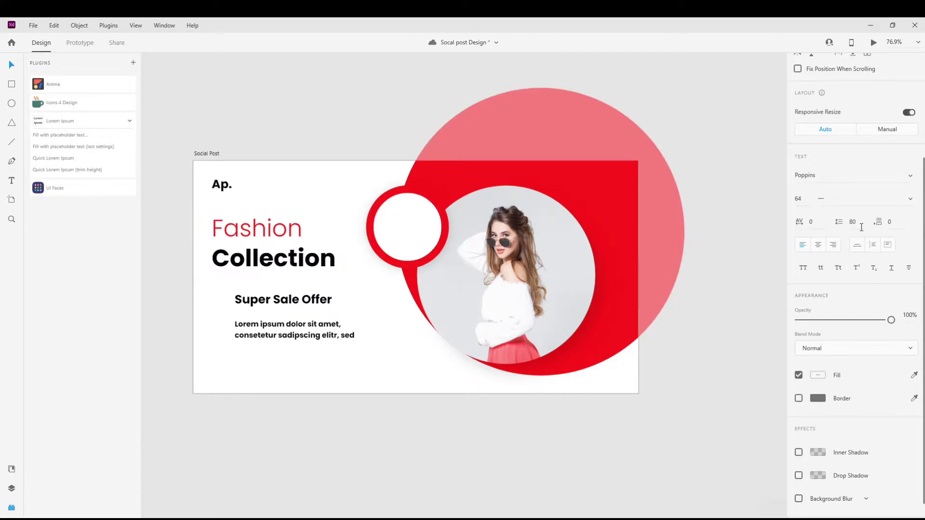
# Set the heading's line spacing to 70 and left-align Super Sale Offer beneath it.
pyautogui.write('70')
pyautogui.press('Return')
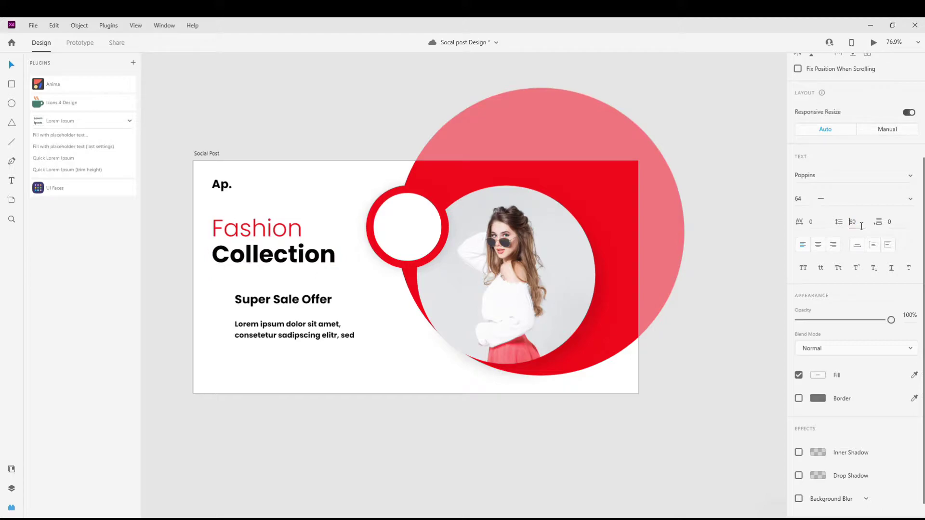
pyautogui.moveTo(287, 252); pyautogui.dragTo(286, 270)
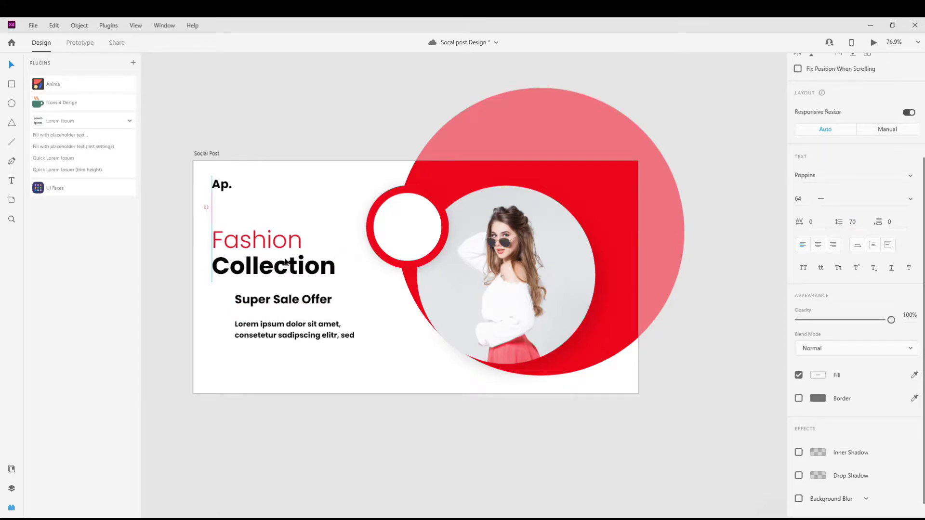
pyautogui.moveTo(286, 302); pyautogui.dragTo(263, 297)
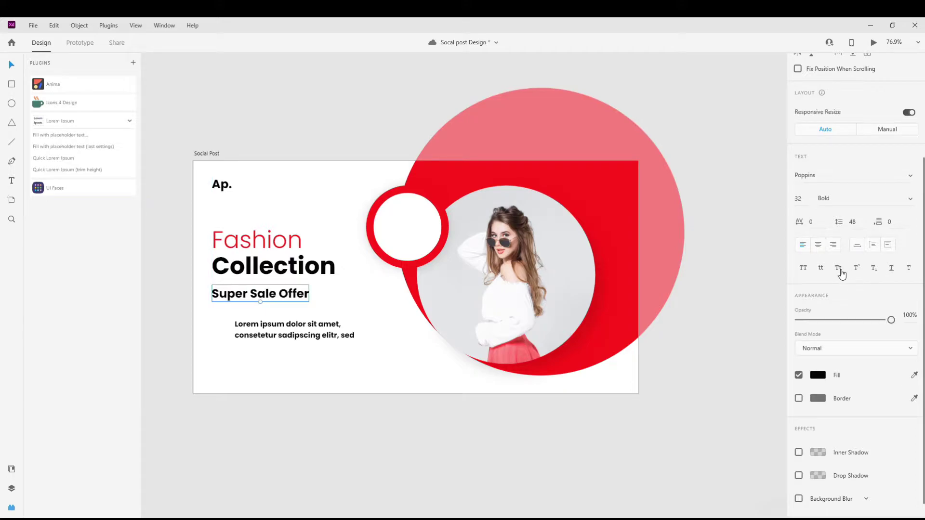
# Make Super Sale Offer uppercase and fill it with the design's red.
pyautogui.click(802, 270)
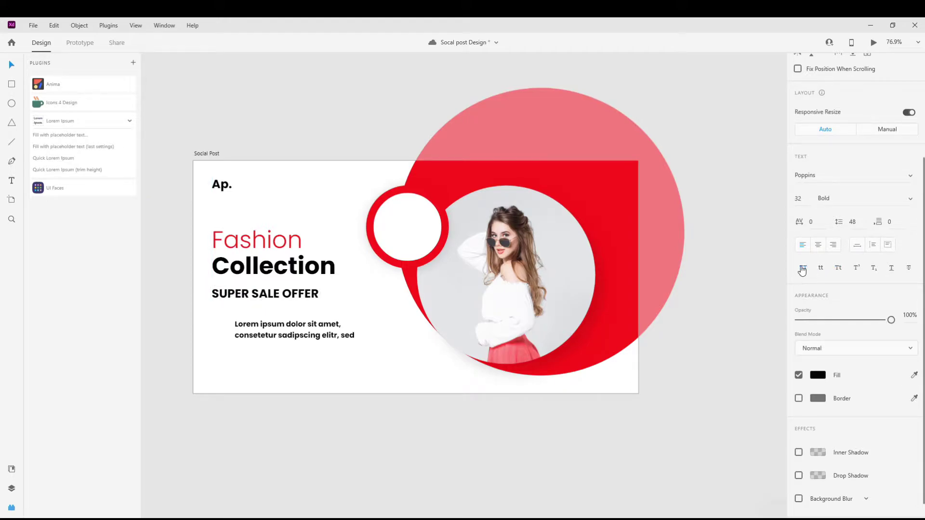
pyautogui.click(817, 375)
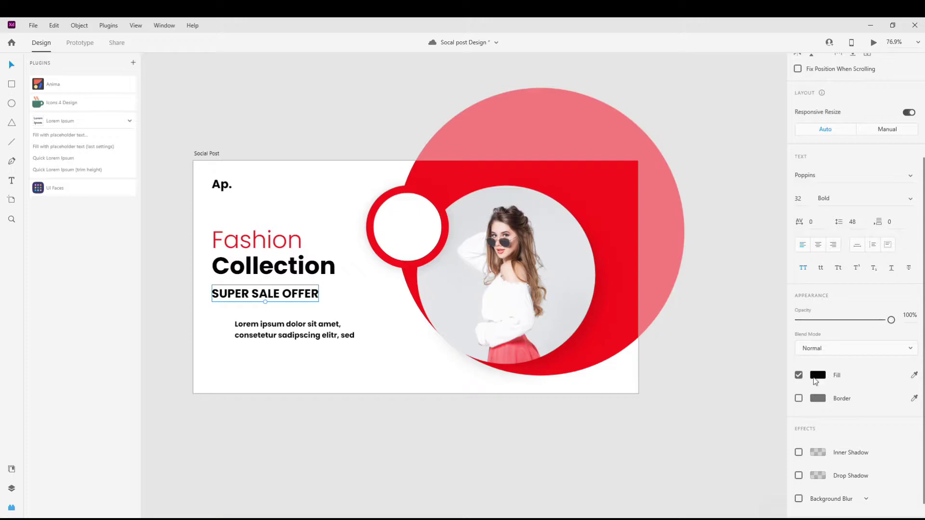
pyautogui.click(784, 409)
pyautogui.click(629, 238)
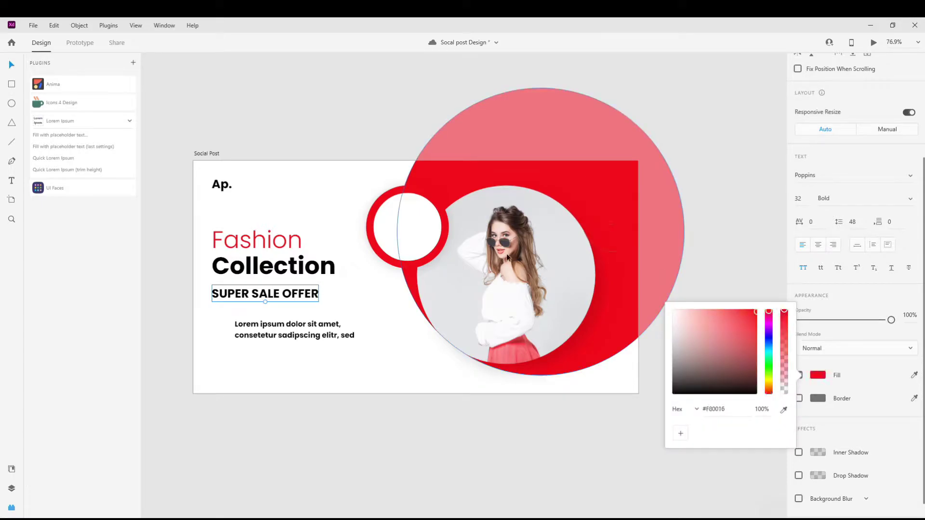
pyautogui.click(291, 303)
# Set SUPER SALE OFFER to SemiBold Italic and align the Lorem ipsum paragraph left.
pyautogui.click(848, 198)
pyautogui.write('SemiBold')
pyautogui.press('Return')
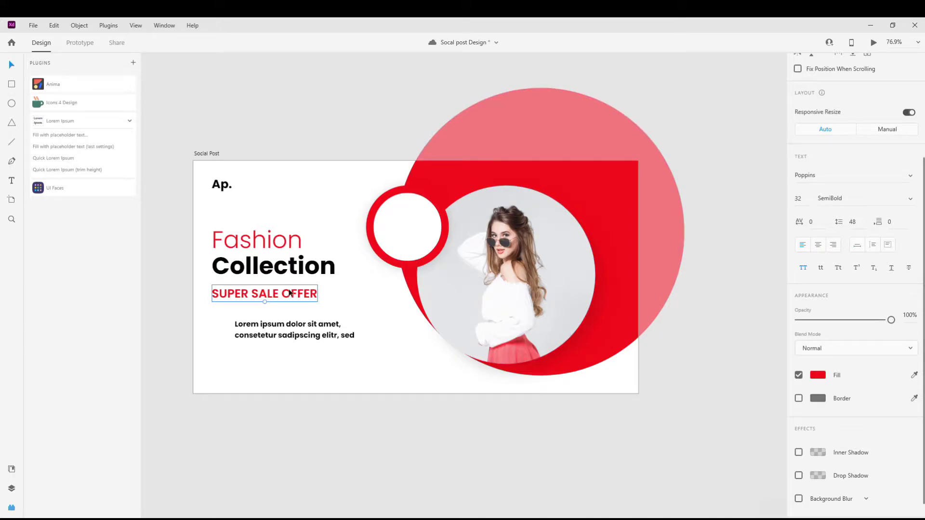
pyautogui.moveTo(289, 294); pyautogui.dragTo(288, 291)
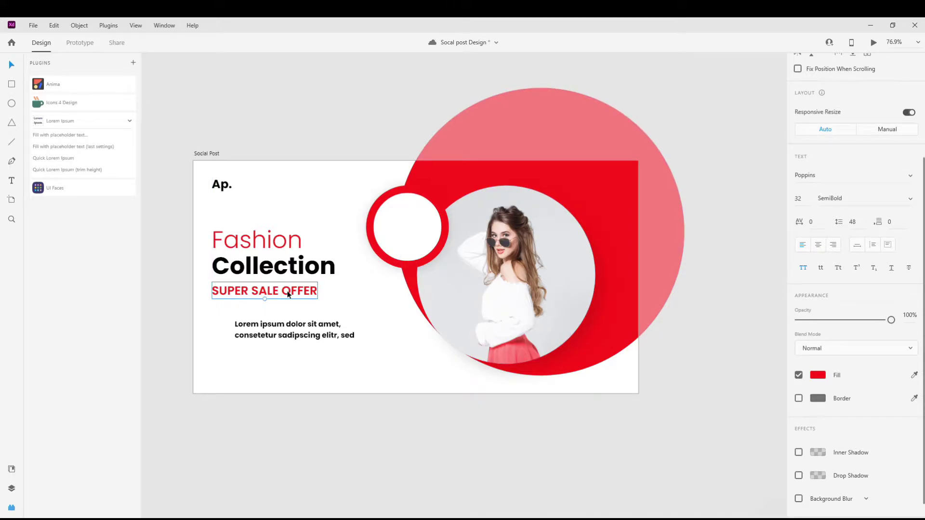
pyautogui.click(910, 199)
pyautogui.click(853, 237)
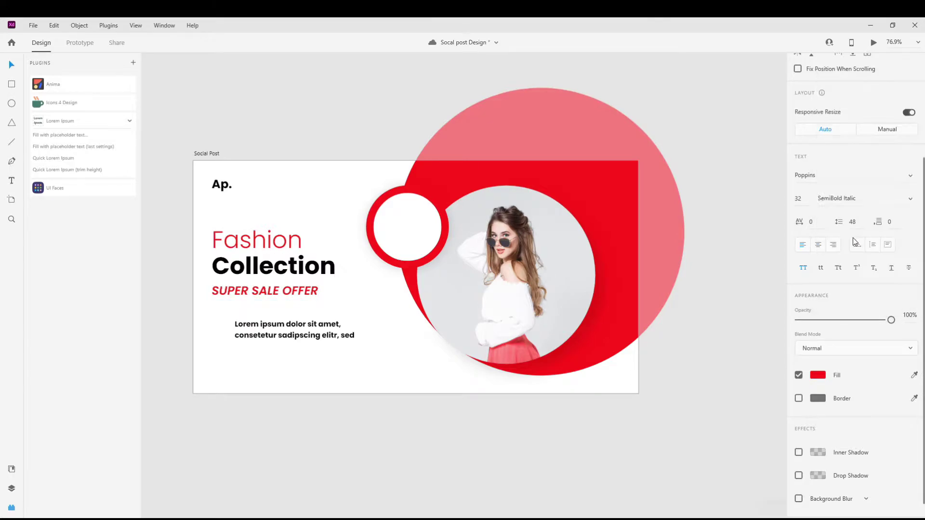
pyautogui.click(233, 325)
pyautogui.moveTo(278, 335); pyautogui.dragTo(265, 329)
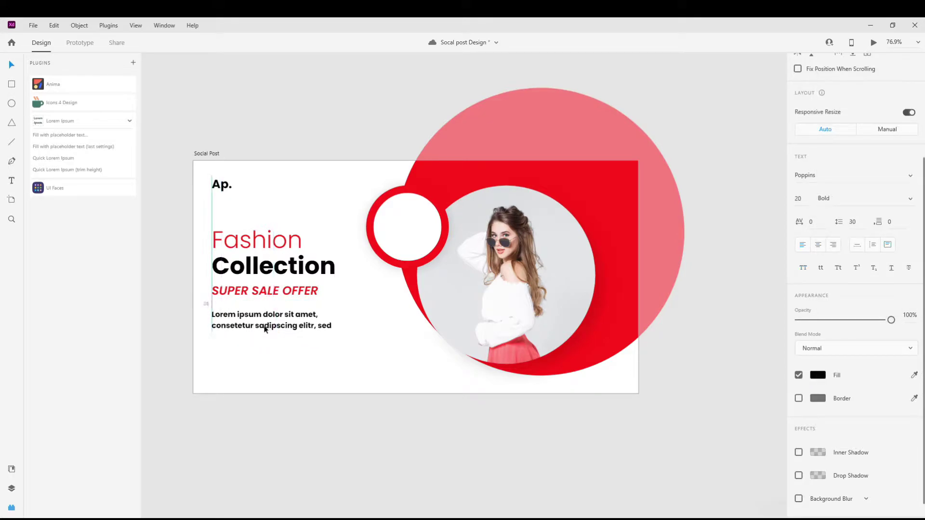
# Set the Lorem ipsum paragraph to Poppins Regular with a grey #878787 fill.
pyautogui.click(851, 193)
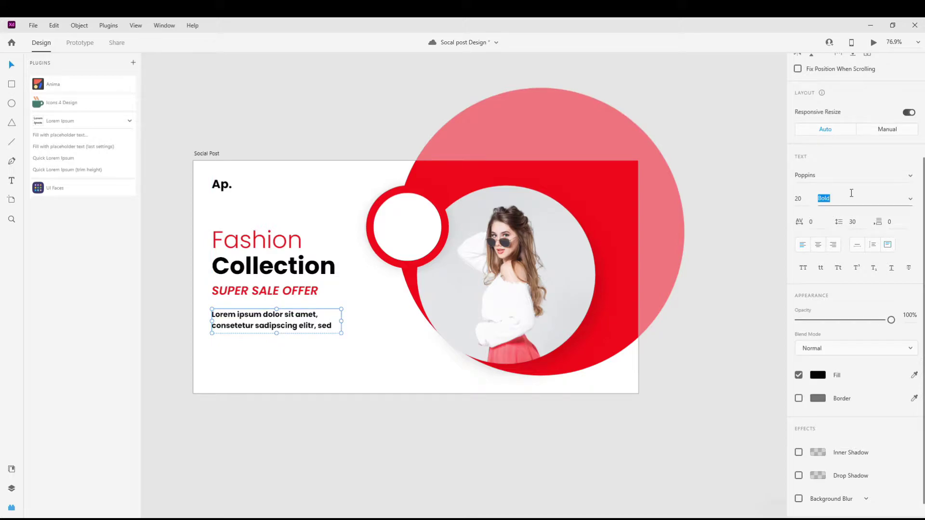
pyautogui.write('Regular')
pyautogui.press('Return')
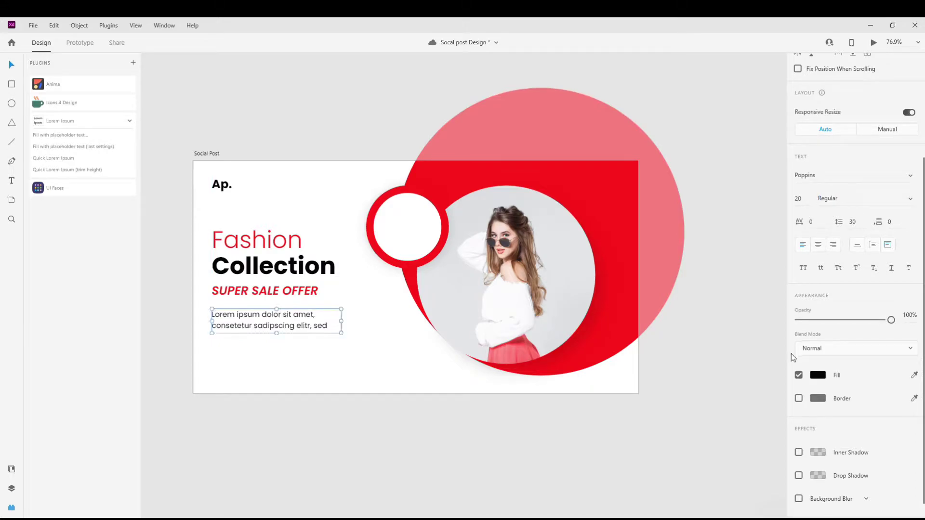
pyautogui.click(817, 375)
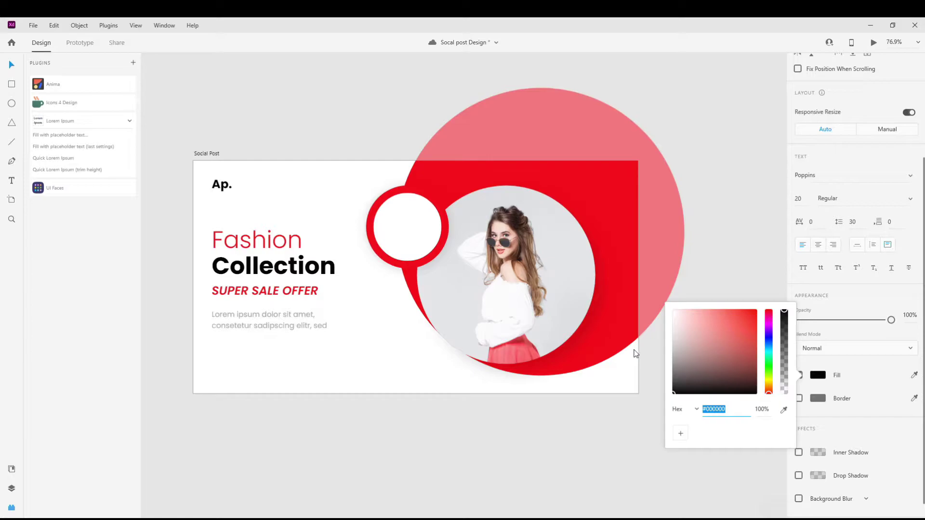
pyautogui.click(272, 311)
# Widen the paragraph box, reduce its font size to 16, and move it up.
pyautogui.click(331, 324)
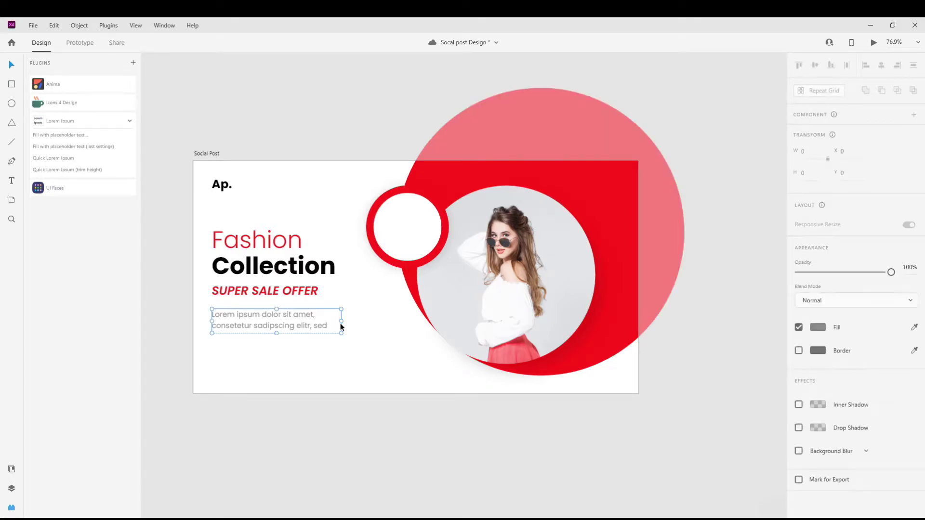
pyautogui.moveTo(367, 320); pyautogui.dragTo(358, 321)
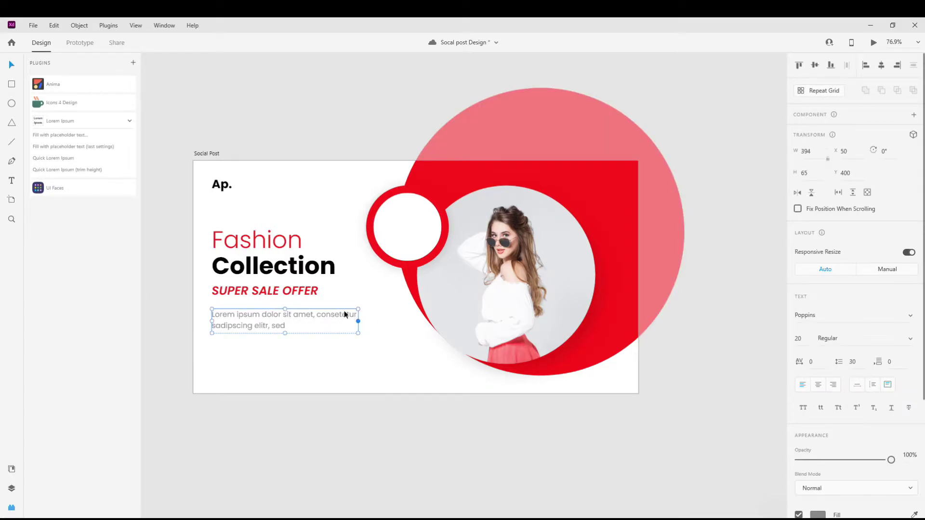
pyautogui.moveTo(285, 334); pyautogui.dragTo(286, 331)
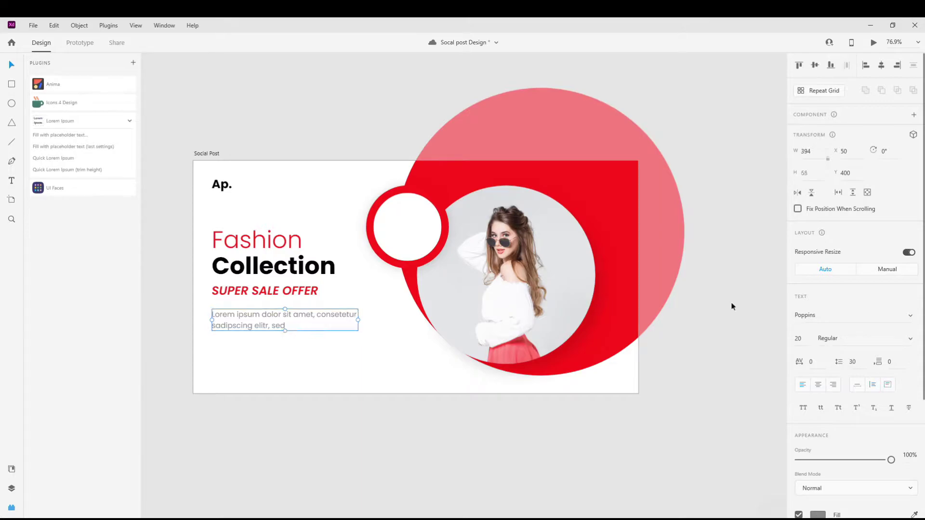
pyautogui.write('19')
pyautogui.press('Return')
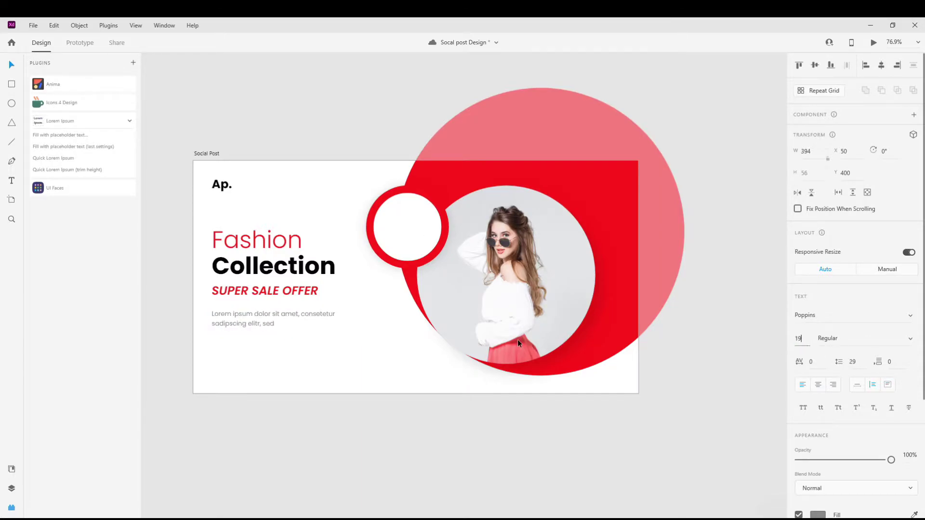
pyautogui.press('Down')
pyautogui.click(331, 335)
pyautogui.moveTo(291, 321); pyautogui.dragTo(371, 314)
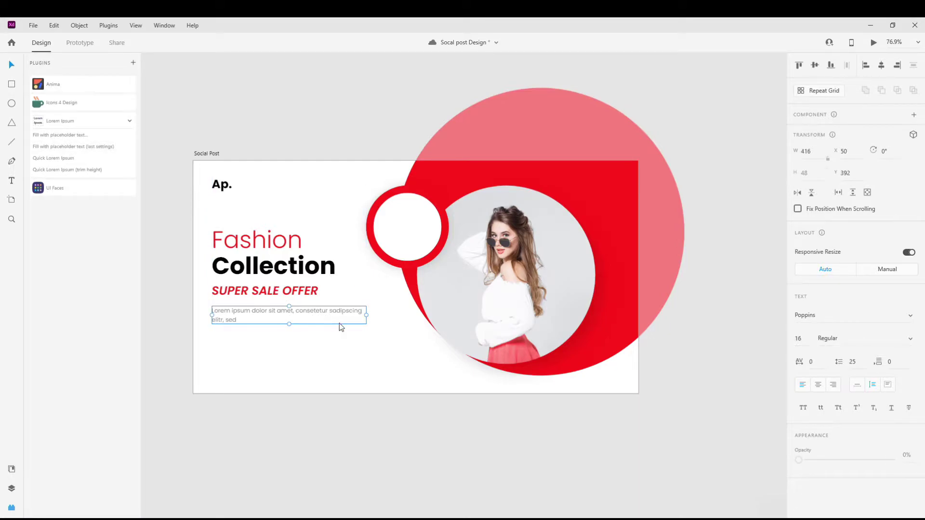
# Delete the trailing words 'tempor invidunt ut' so the paragraph ends at eirmod.
pyautogui.doubleClick(326, 319)
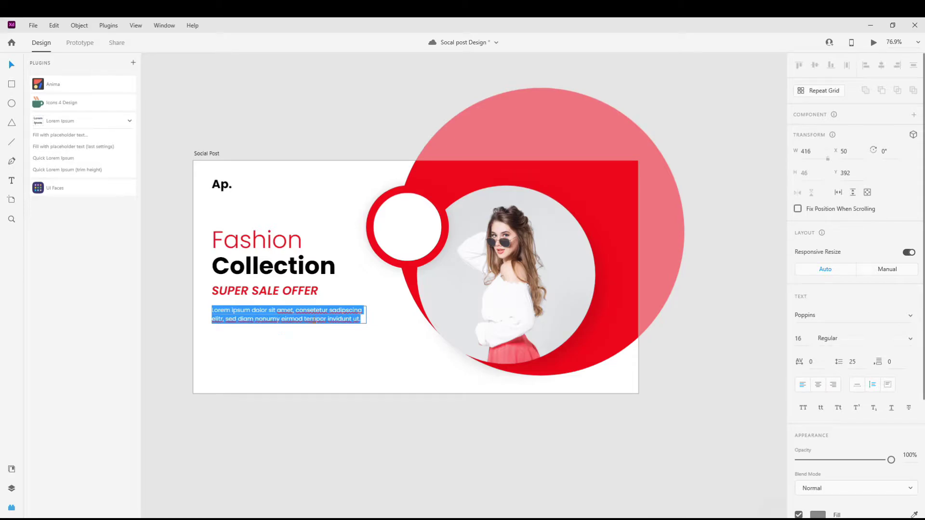
pyautogui.moveTo(305, 323); pyautogui.dragTo(373, 326)
pyautogui.press('BackSpace')
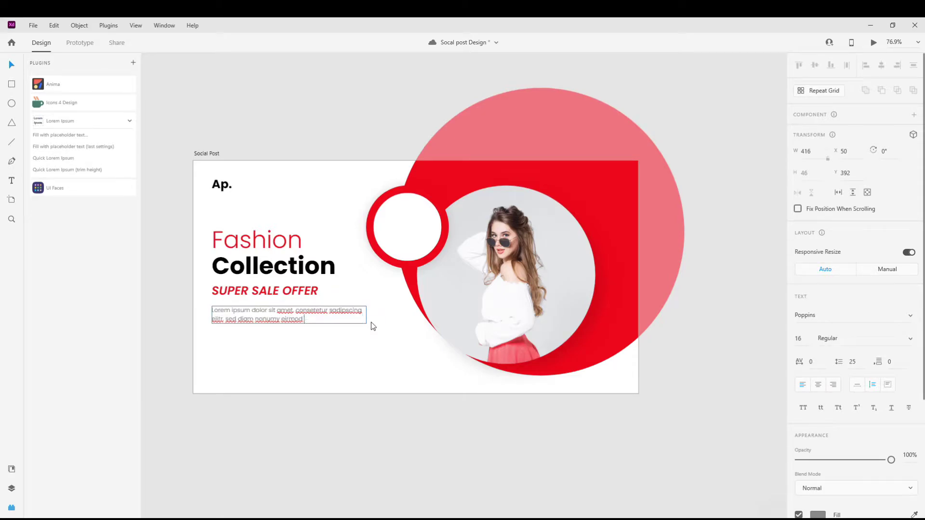
pyautogui.press('Escape')
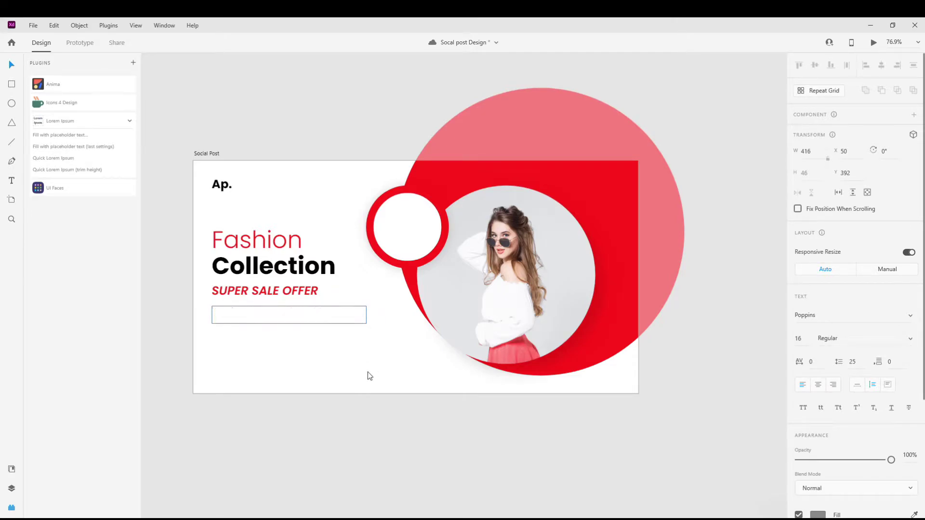
pyautogui.click(405, 371)
pyautogui.scroll(-1, 381, 351)
# Change the red word Fashion to Poppins Light Italic.
pyautogui.scroll(-2, 382, 352)
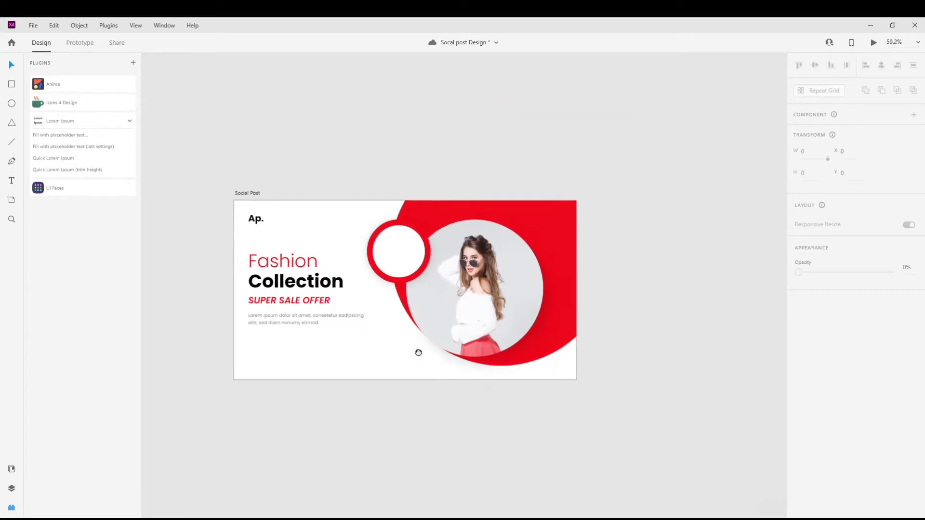
pyautogui.scroll(2, 334, 331)
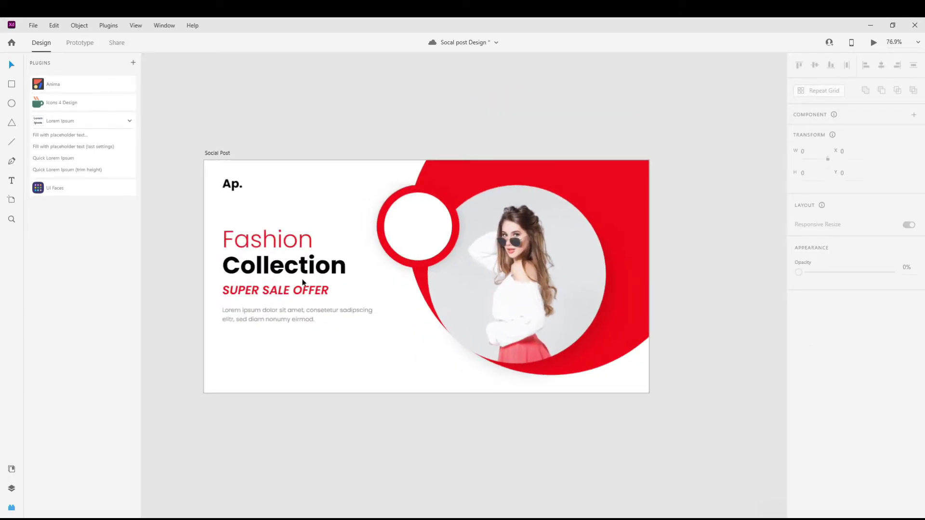
pyautogui.click(424, 259)
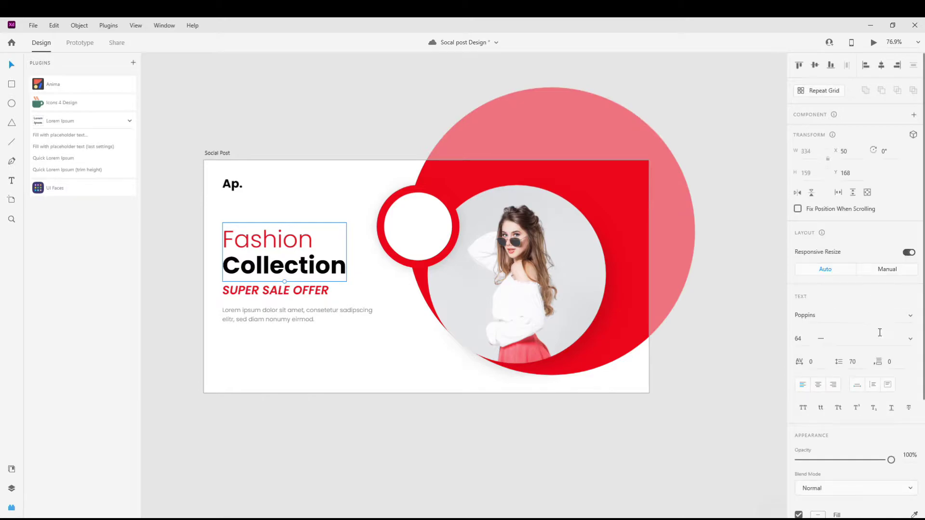
pyautogui.click(910, 339)
pyautogui.click(304, 249)
pyautogui.doubleClick(312, 241)
pyautogui.moveTo(312, 241); pyautogui.dragTo(223, 239)
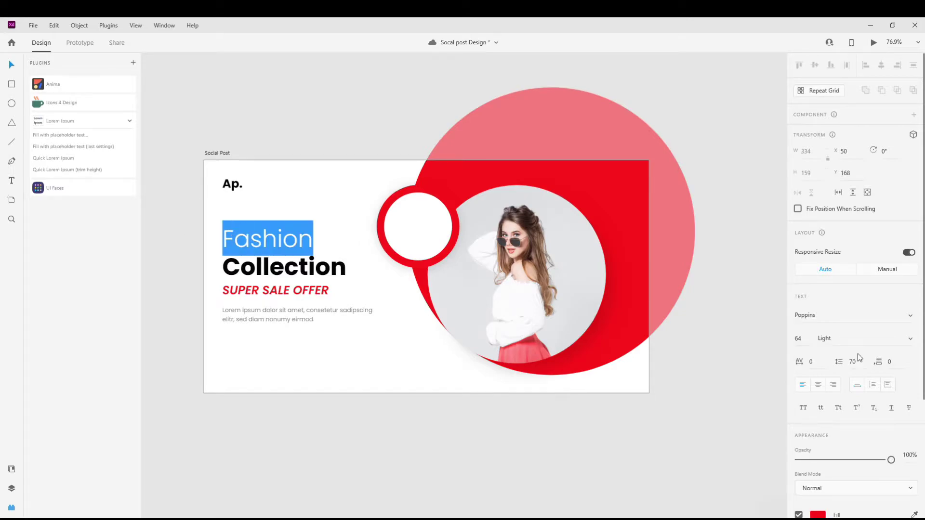
pyautogui.click(903, 338)
pyautogui.press('Down')
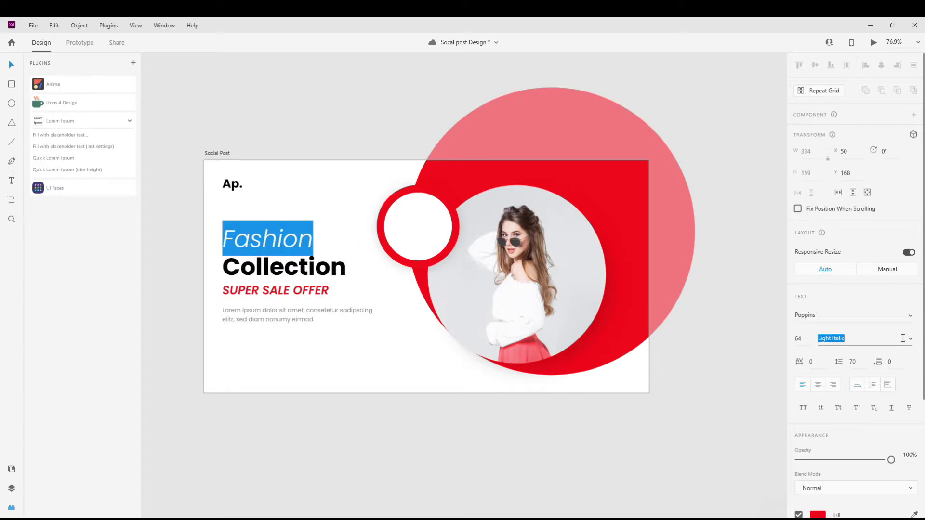
pyautogui.press('Escape')
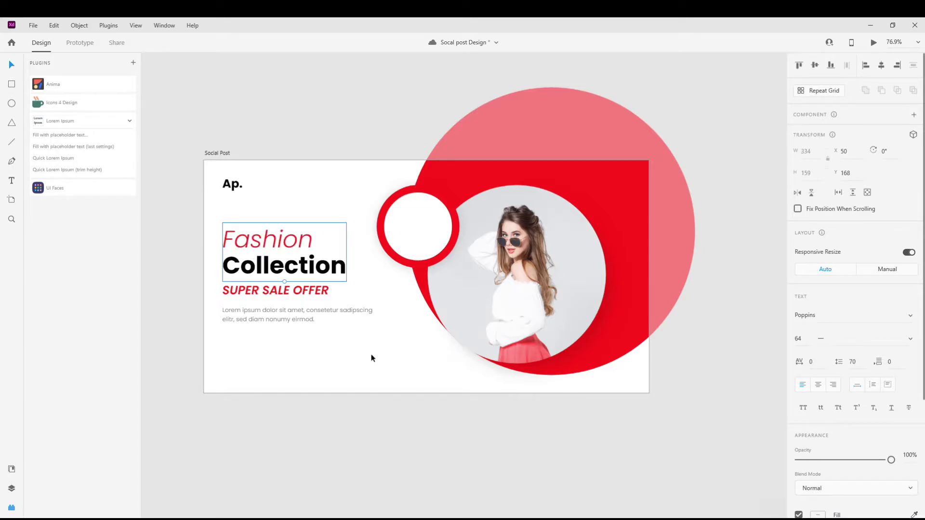
pyautogui.press('Escape')
# Select the whole left text block of headline, offer line and body copy.
pyautogui.moveTo(391, 358); pyautogui.dragTo(386, 357)
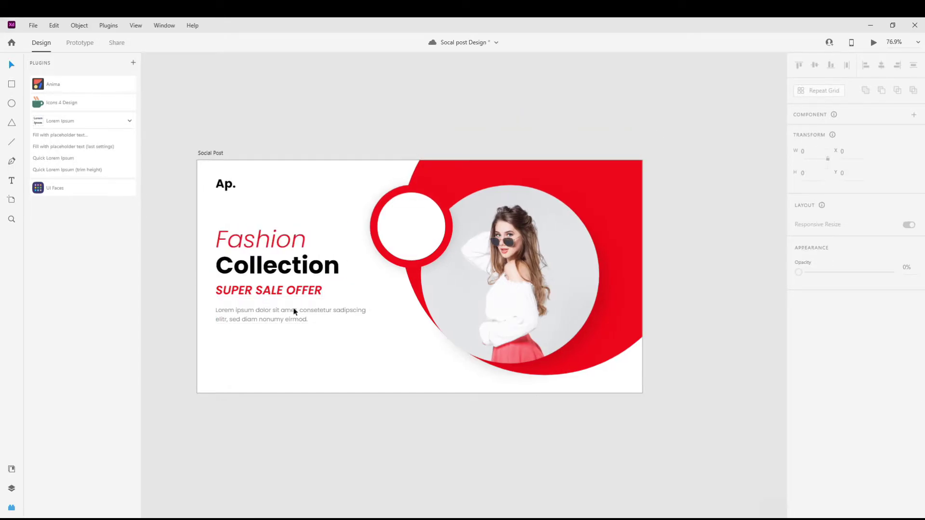
pyautogui.click(282, 291)
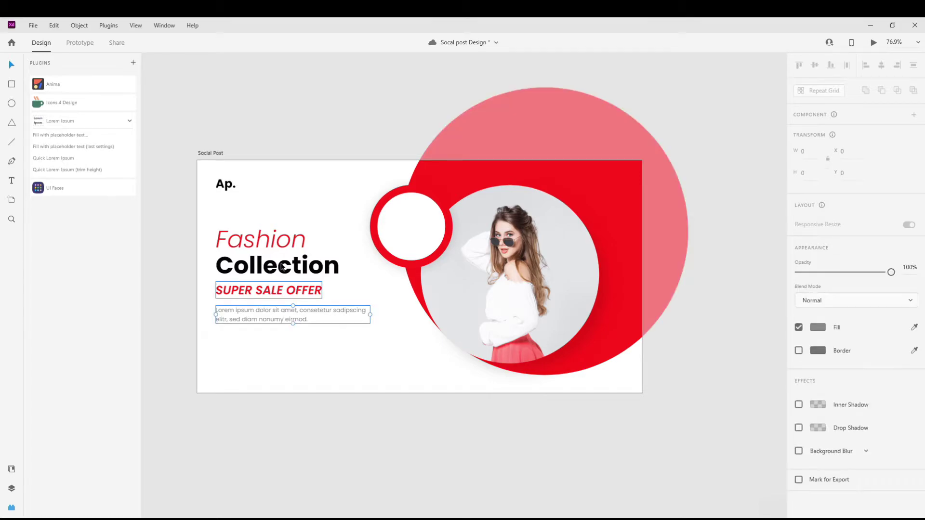
pyautogui.click(291, 271)
pyautogui.click(403, 378)
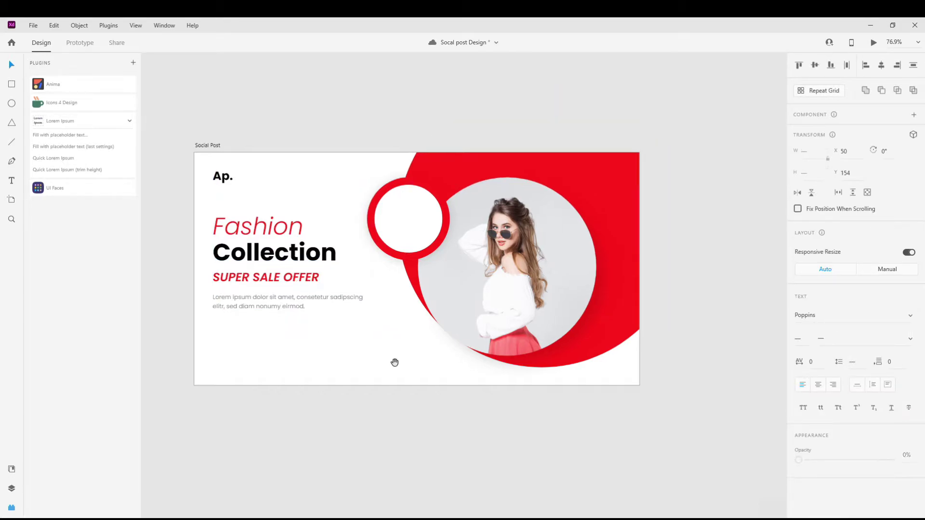
# Draw a closed curved wave path across the artboard's bottom-left corner with the Pen tool.
pyautogui.click(13, 162)
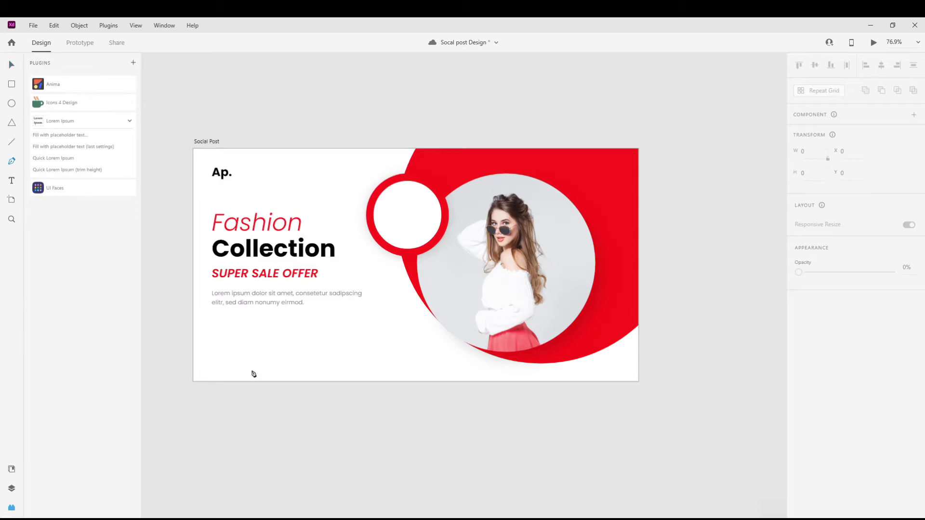
pyautogui.click(194, 334)
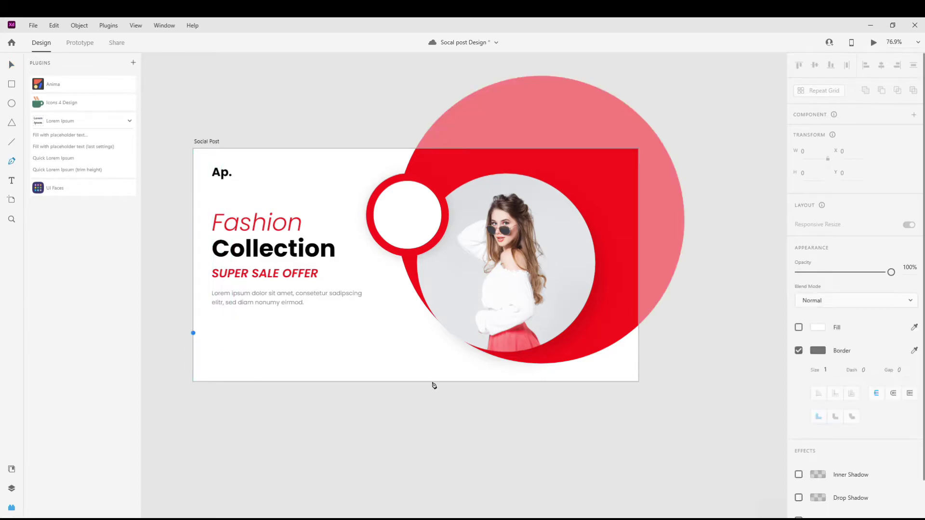
pyautogui.moveTo(426, 382)
pyautogui.mouseDown()
pyautogui.moveTo(520, 442)
pyautogui.moveTo(558, 479)
pyautogui.mouseUp()
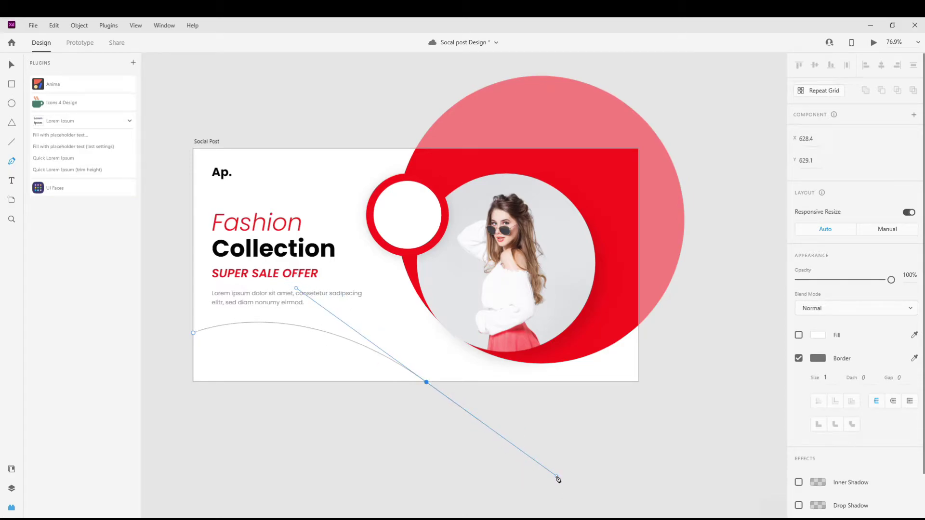
pyautogui.moveTo(558, 478); pyautogui.dragTo(545, 471)
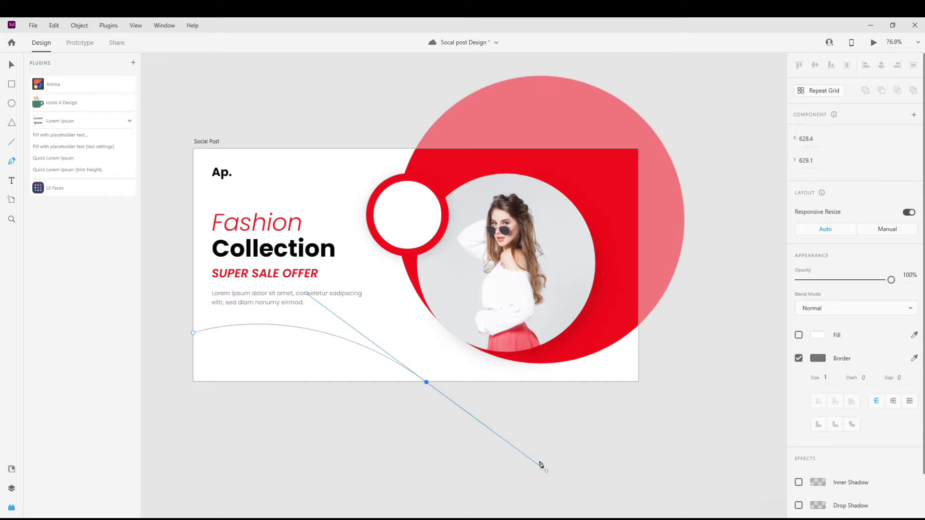
pyautogui.click(461, 407)
pyautogui.click(426, 382)
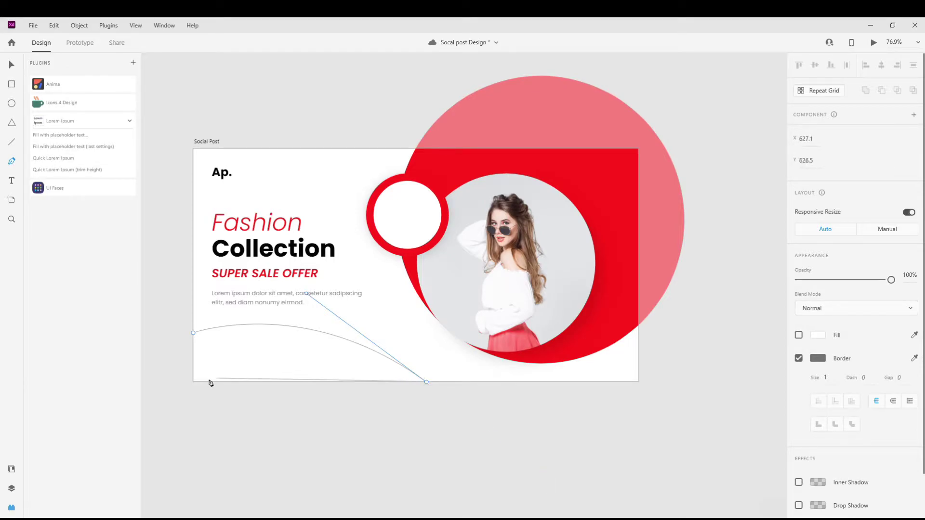
pyautogui.click(193, 382)
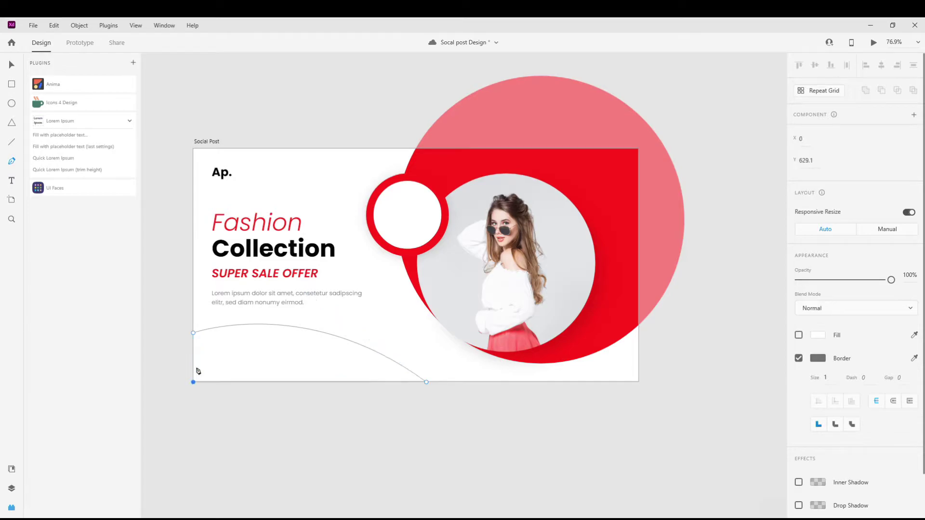
pyautogui.click(193, 333)
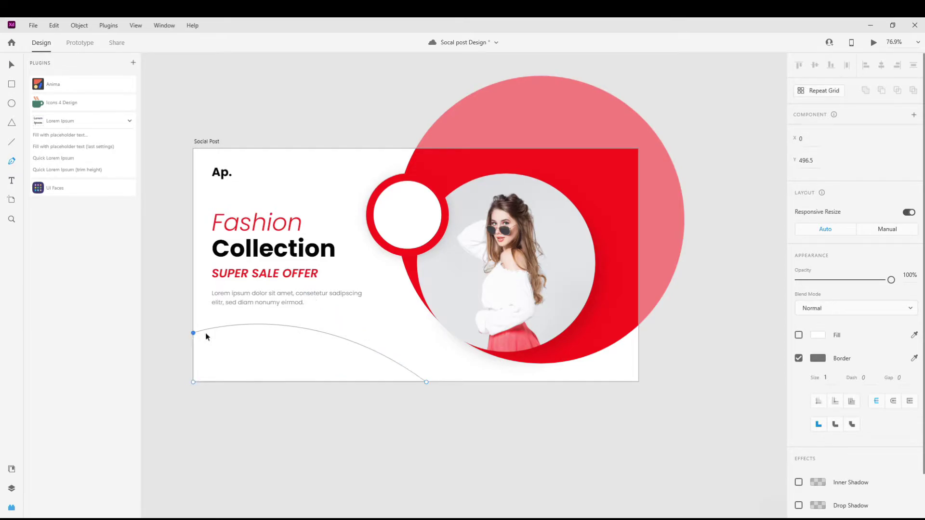
# Fill the wave shape black (#101010) and extend its bottom-right point further right.
pyautogui.click(798, 335)
pyautogui.moveTo(732, 357); pyautogui.dragTo(673, 357)
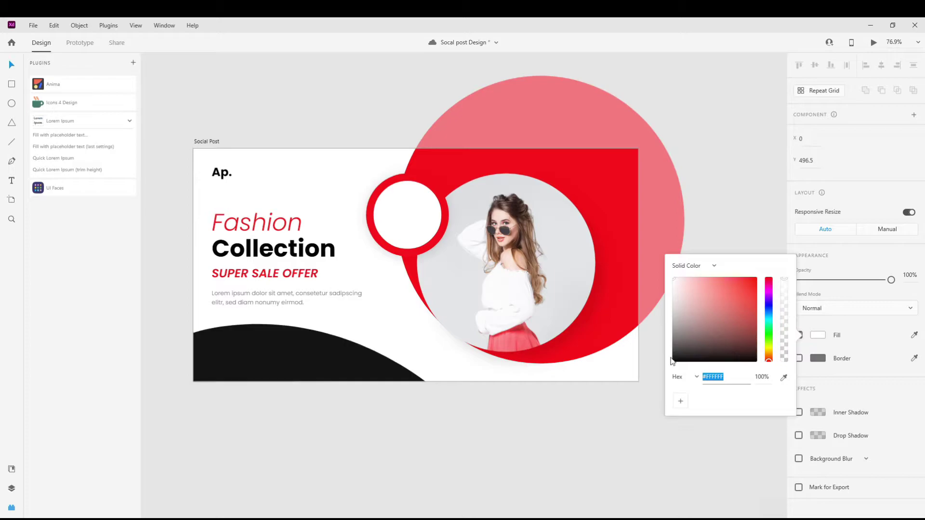
pyautogui.press('Escape')
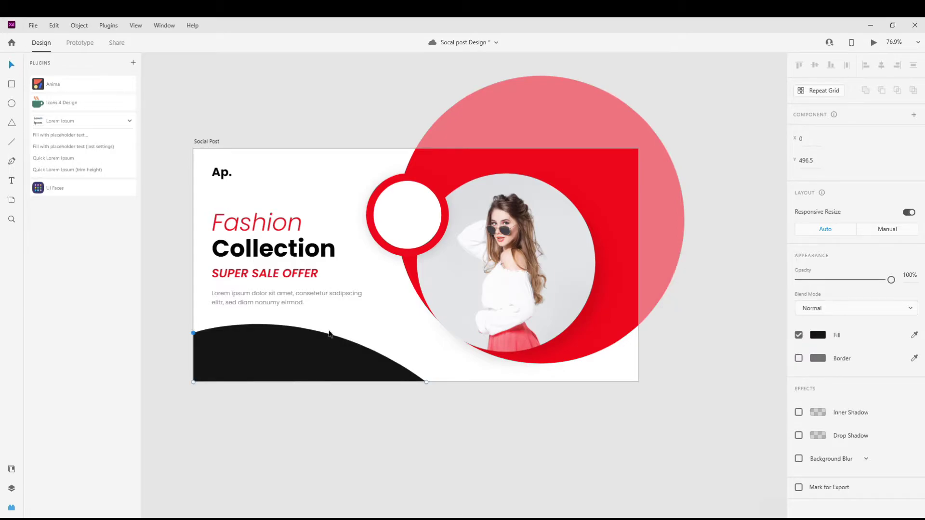
pyautogui.click(426, 383)
pyautogui.hotkey('shift', 'Right')
pyautogui.hotkey('shift', 'Right')
pyautogui.hotkey('shift', 'Right')
pyautogui.hotkey('shift', 'Right')
pyautogui.hotkey('shift', 'Right')
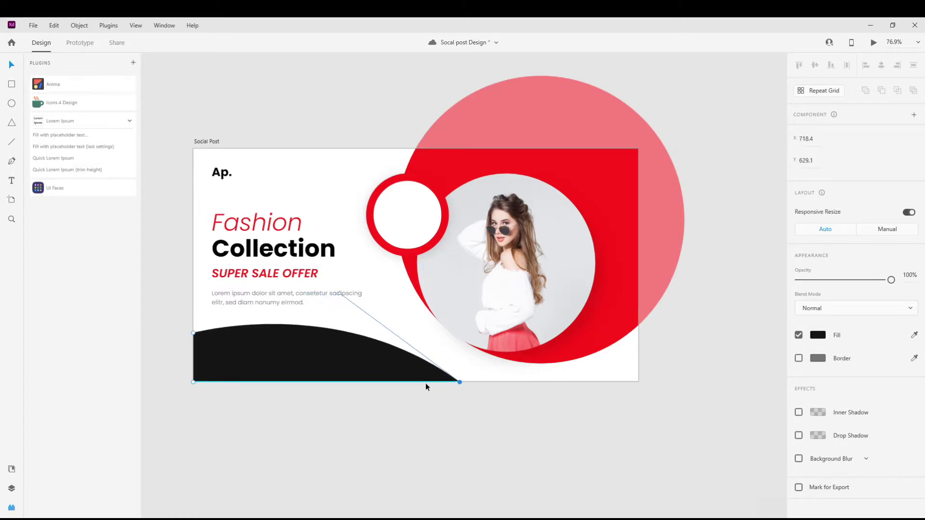
pyautogui.click(434, 392)
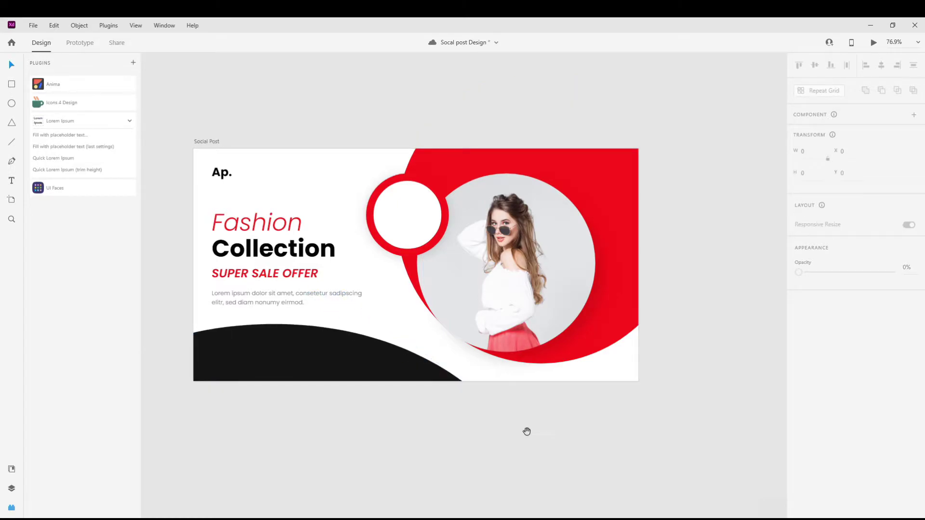
pyautogui.moveTo(526, 432); pyautogui.dragTo(518, 433)
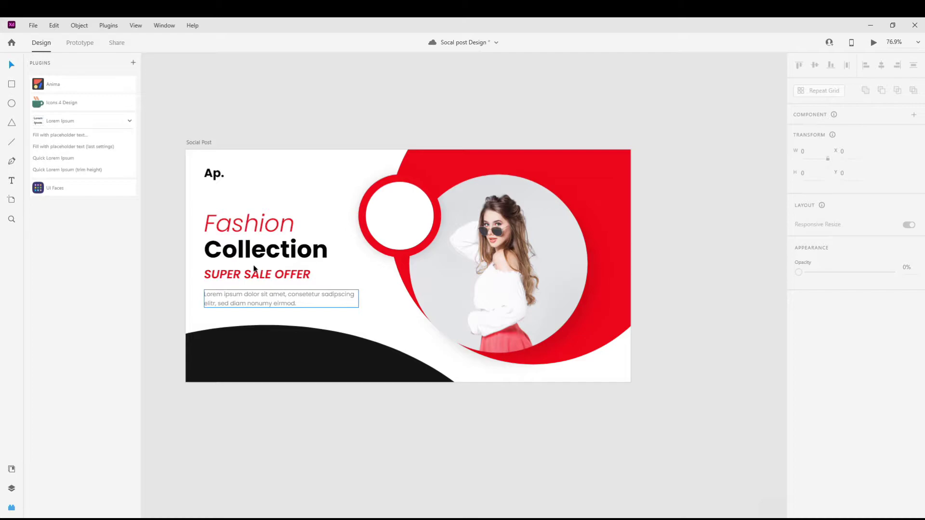
# Nudge the left text block and the Ap. logo upward.
pyautogui.click(254, 268)
pyautogui.hotkey('shift', 'Up')
pyautogui.hotkey('shift', 'Up')
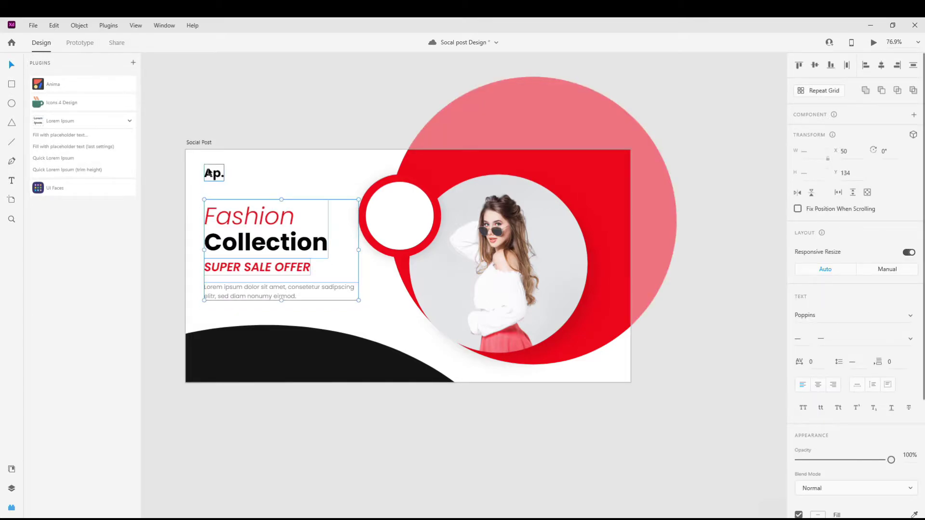
pyautogui.click(208, 172)
pyautogui.hotkey('shift', 'Up')
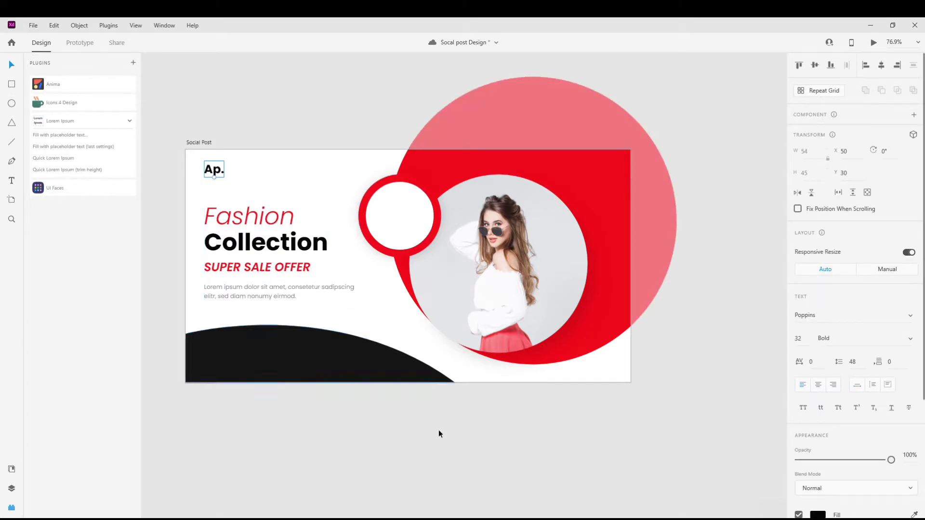
pyautogui.click(438, 430)
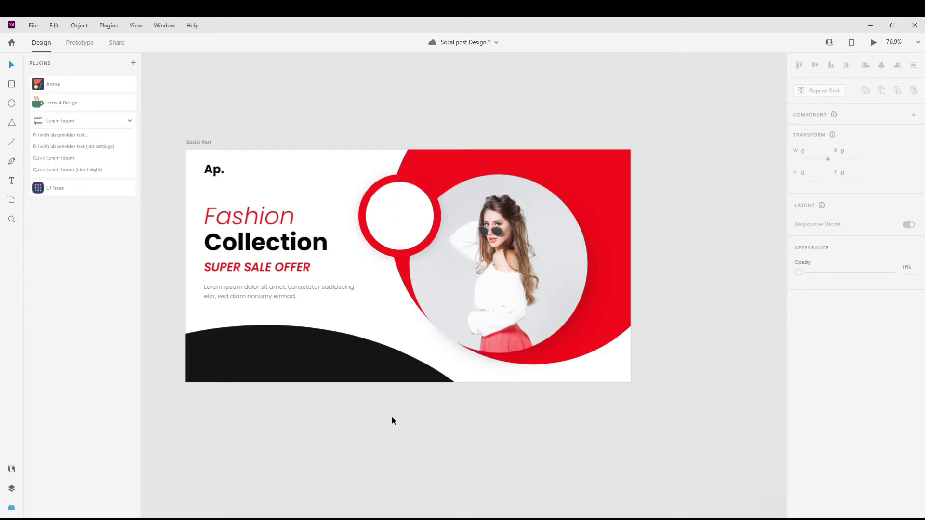
pyautogui.moveTo(391, 420); pyautogui.dragTo(379, 435)
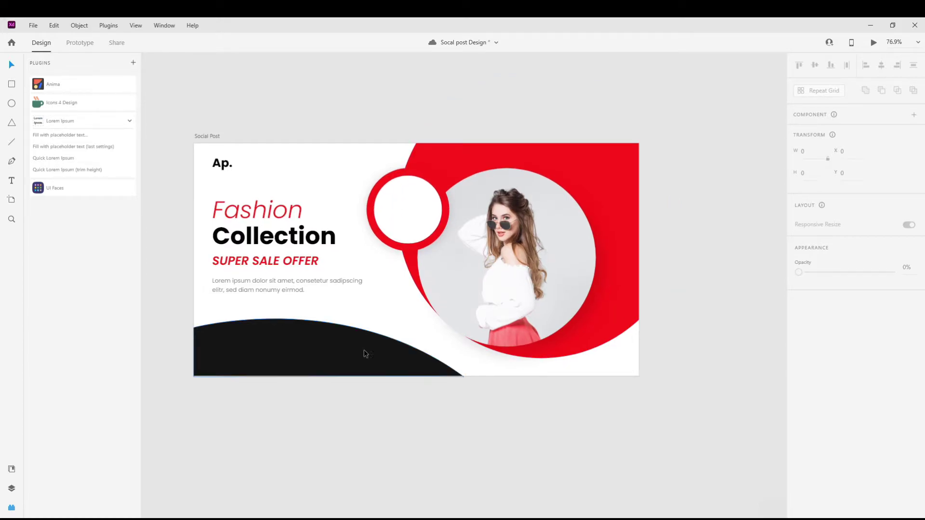
# Move SUPER SALE OFFER and the Lorem ipsum paragraph up, then select the black footer.
pyautogui.click(274, 260)
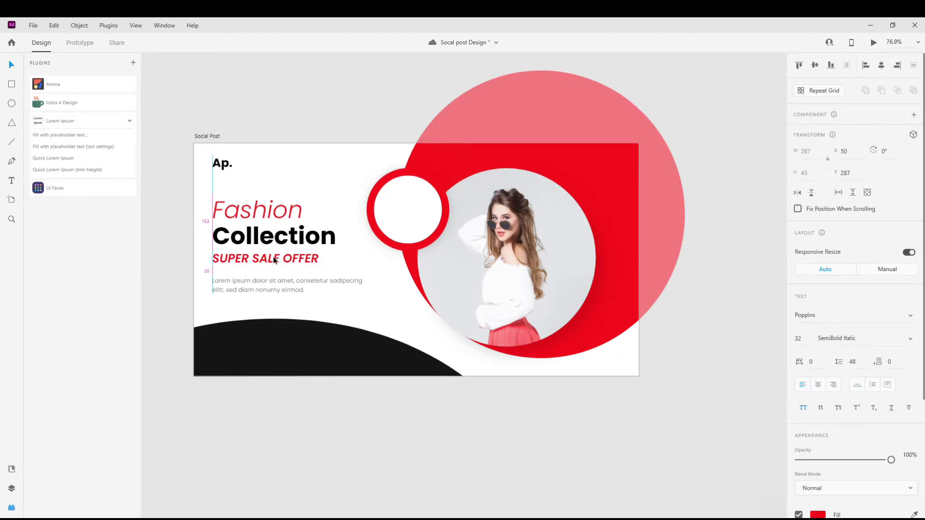
pyautogui.moveTo(274, 260); pyautogui.dragTo(274, 258)
pyautogui.click(372, 373)
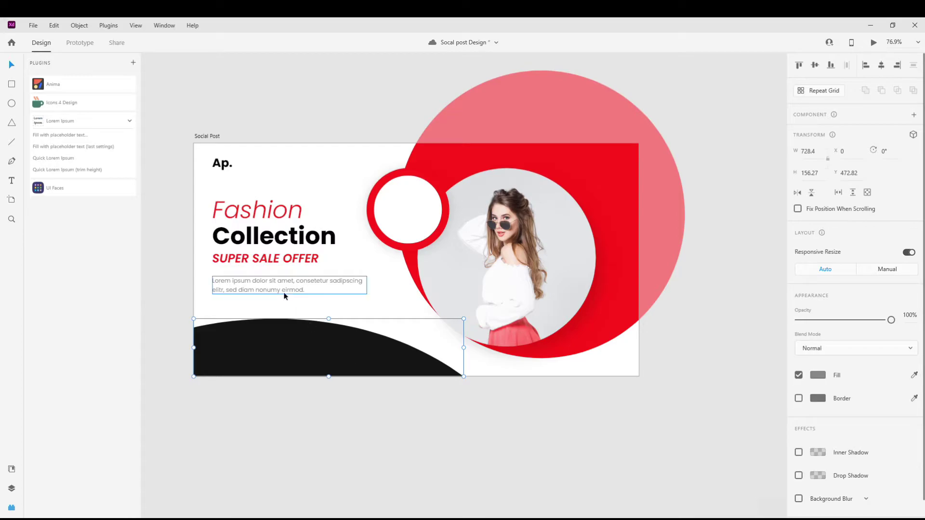
pyautogui.moveTo(284, 298); pyautogui.dragTo(284, 297)
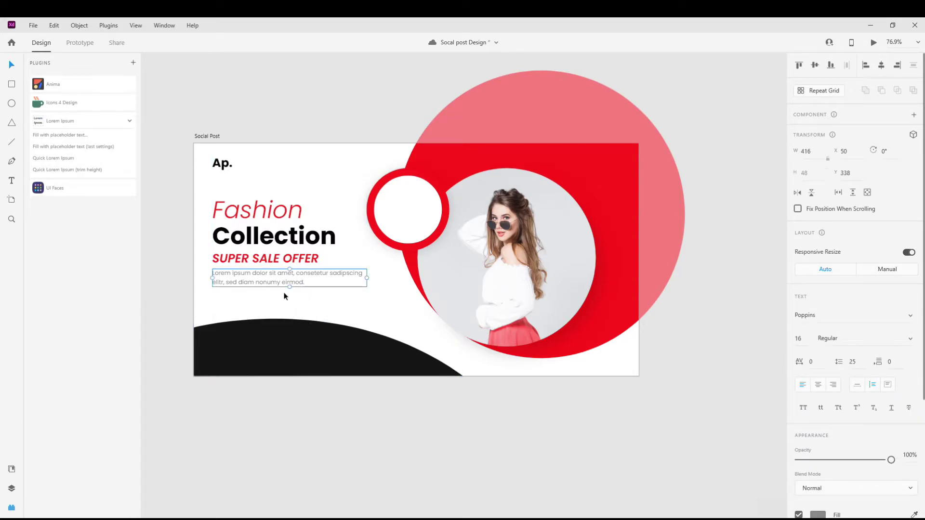
pyautogui.click(337, 433)
pyautogui.click(286, 352)
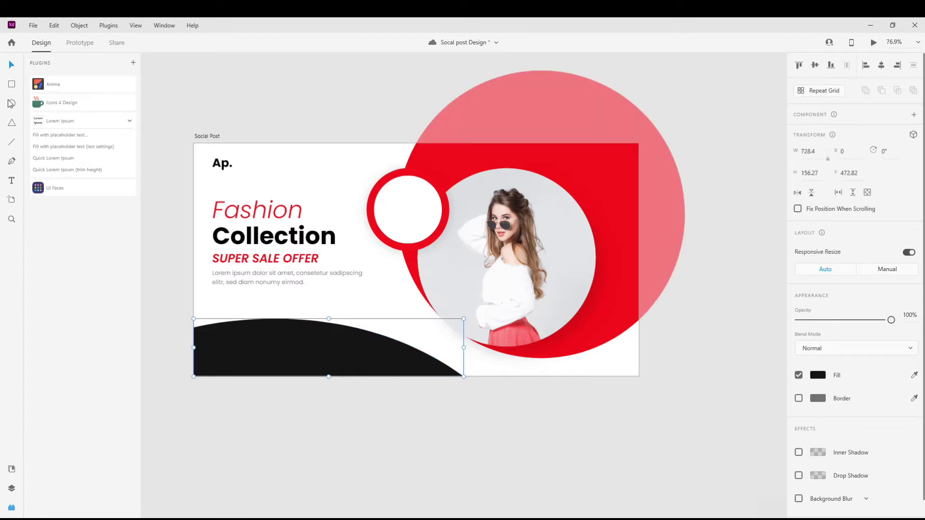
pyautogui.scroll(3, 248, 335)
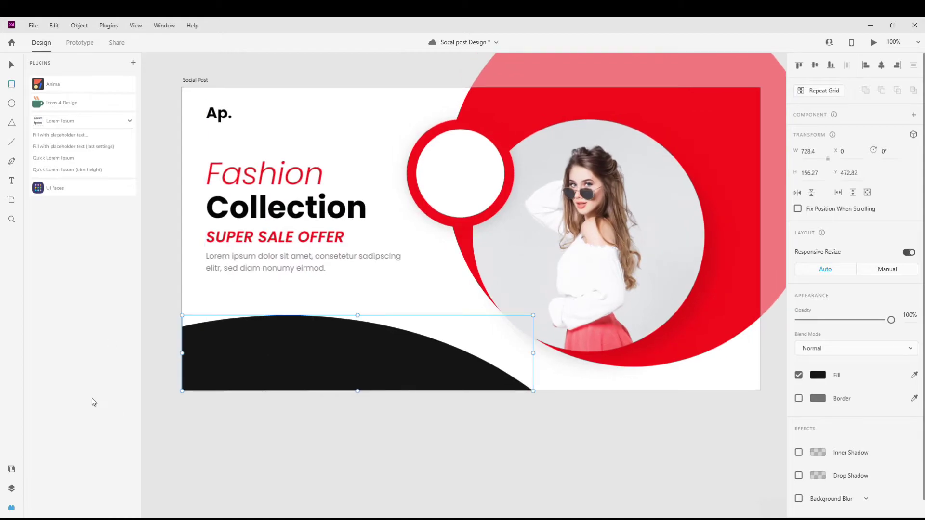
# Draw a borderless red pill-shaped button rectangle on the black footer.
pyautogui.click(11, 488)
pyautogui.moveTo(206, 334); pyautogui.dragTo(276, 353)
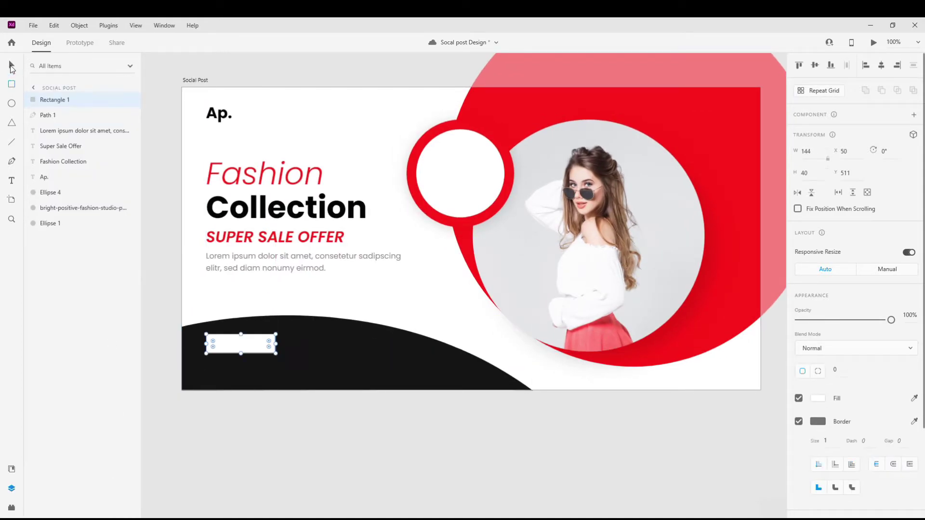
pyautogui.press('v')
pyautogui.click(799, 421)
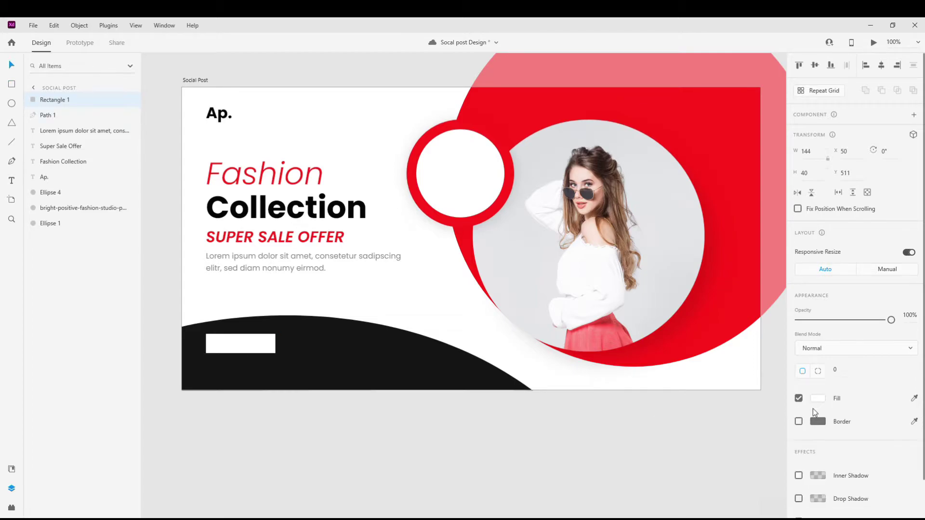
pyautogui.click(817, 398)
pyautogui.click(784, 442)
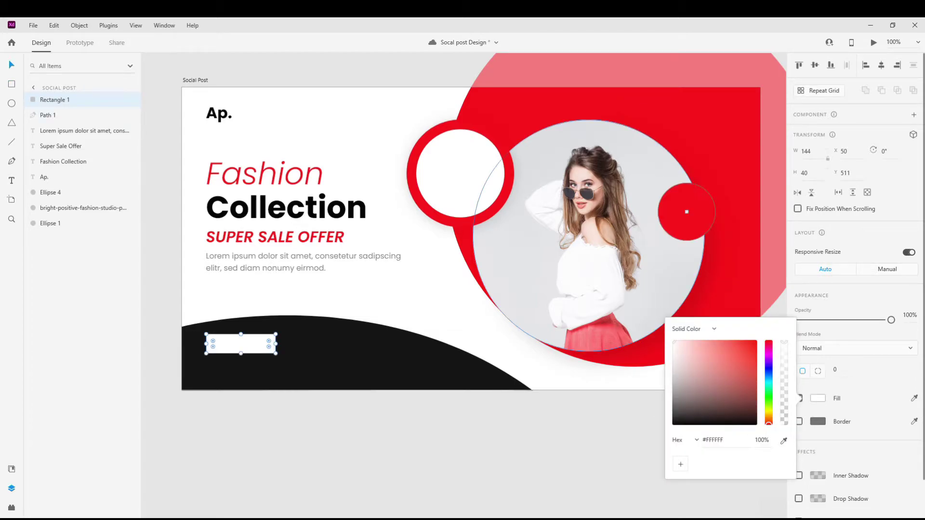
pyautogui.click(727, 190)
pyautogui.click(268, 345)
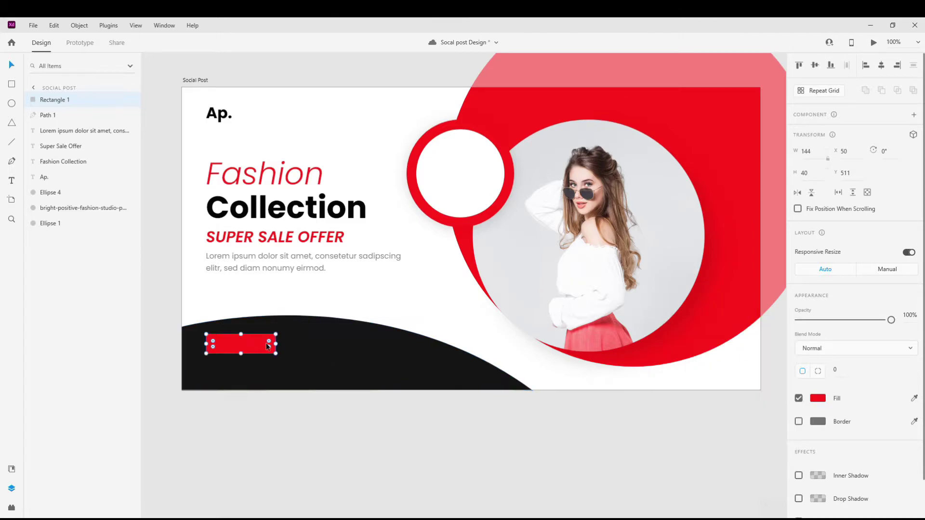
pyautogui.moveTo(269, 347); pyautogui.dragTo(260, 345)
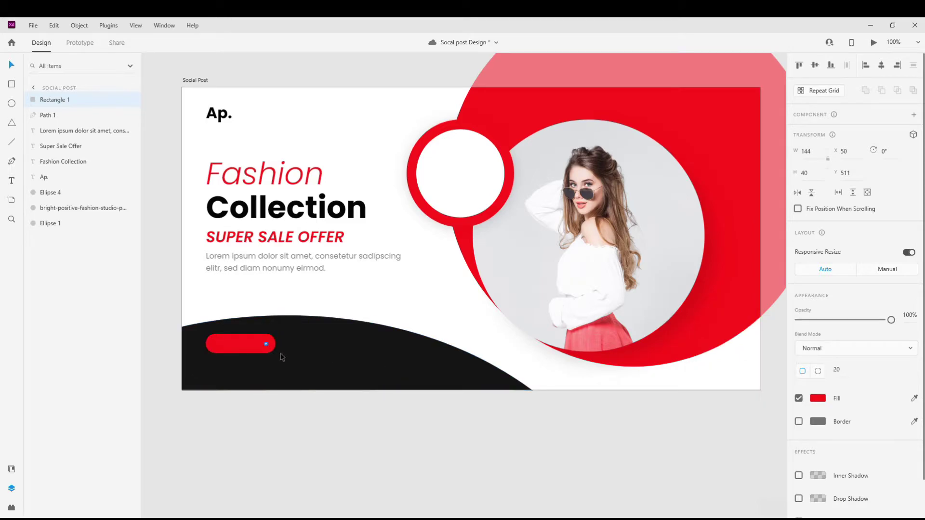
# Add a white (#ffffff) Shop Now text label inside the red button.
pyautogui.press('t')
pyautogui.click(222, 343)
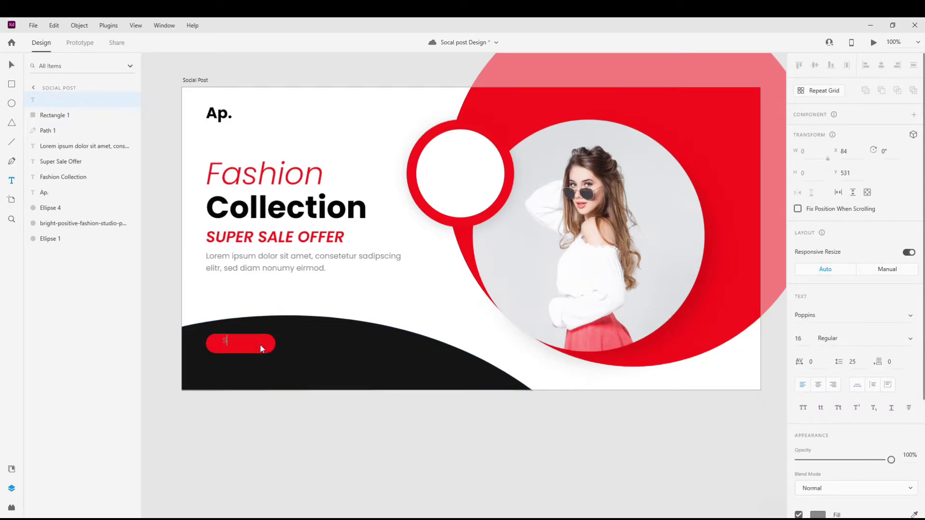
pyautogui.write('hop Now')
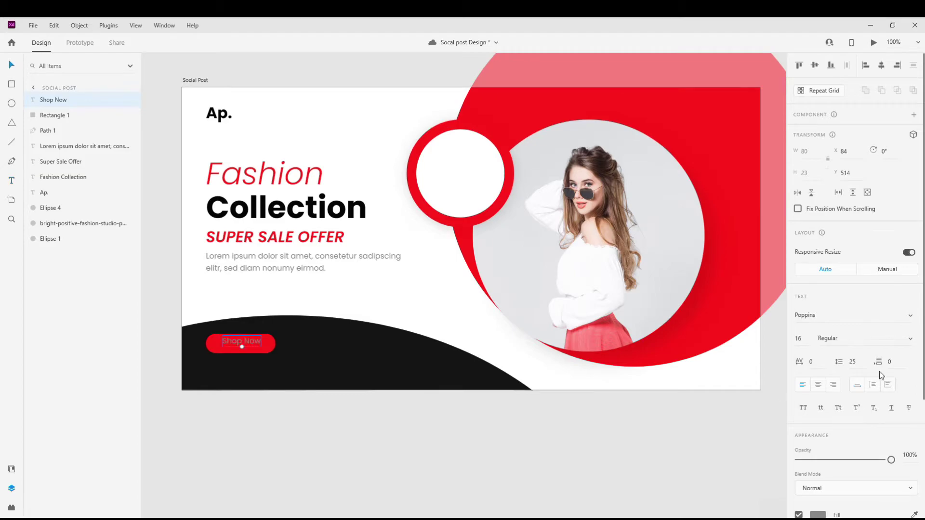
pyautogui.scroll(-5, 880, 372)
pyautogui.click(819, 375)
pyautogui.write('ffffff')
pyautogui.press('Return')
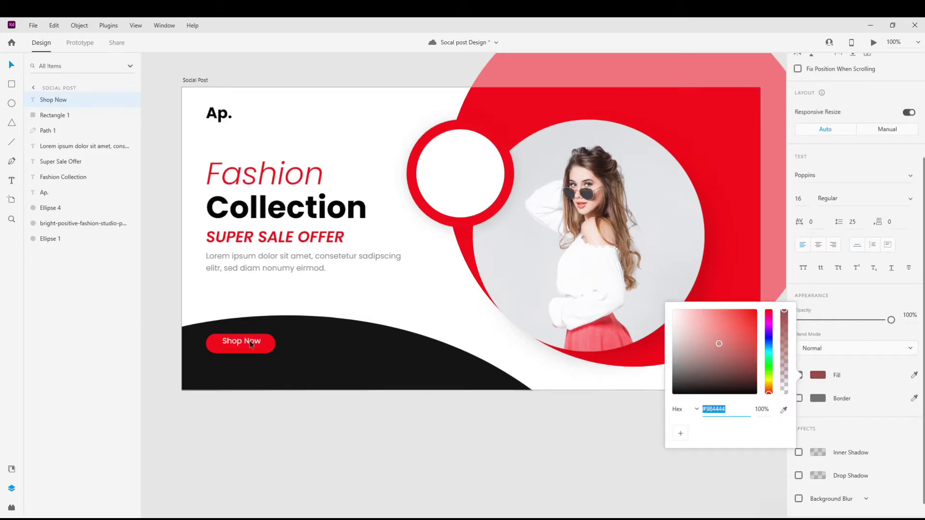
pyautogui.click(250, 347)
pyautogui.press('Escape')
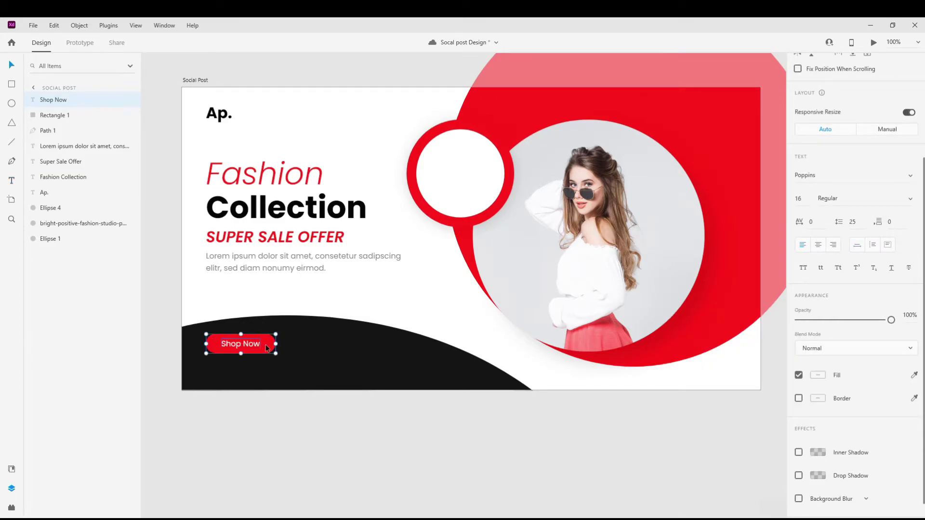
# Group the Shop Now label with its pill and nudge the group into place.
pyautogui.keyDown('shift'); pyautogui.click(268, 348); pyautogui.keyUp('shift')
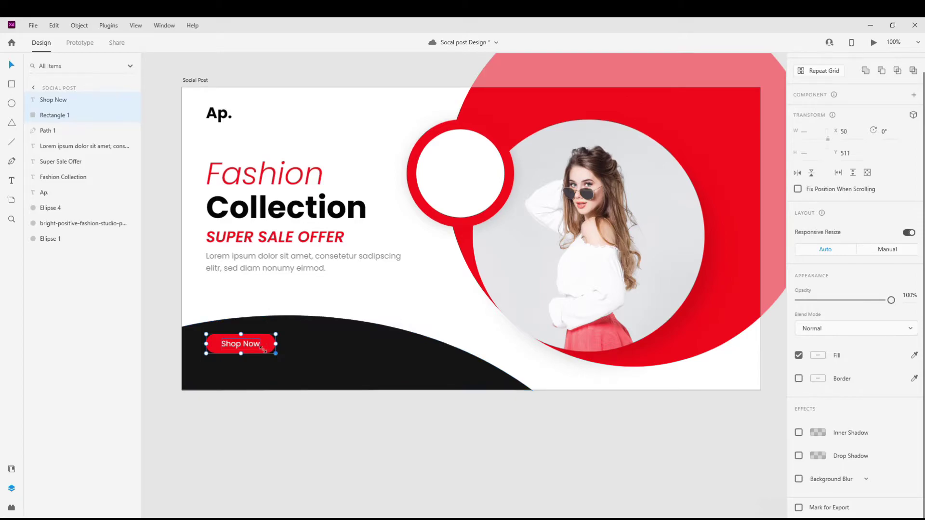
pyautogui.hotkey('ctrl', 'g')
pyautogui.hotkey('ctrl', 'g')
pyautogui.moveTo(251, 347); pyautogui.dragTo(240, 352)
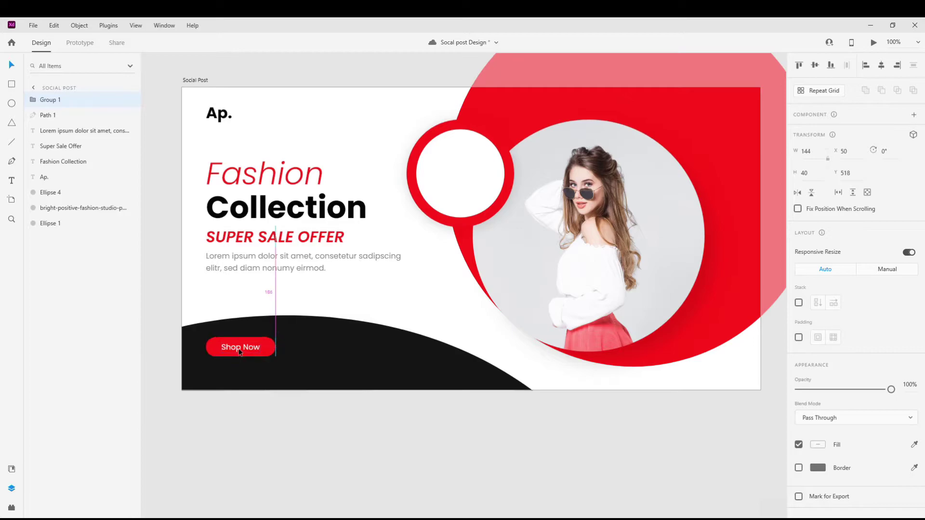
pyautogui.click(11, 507)
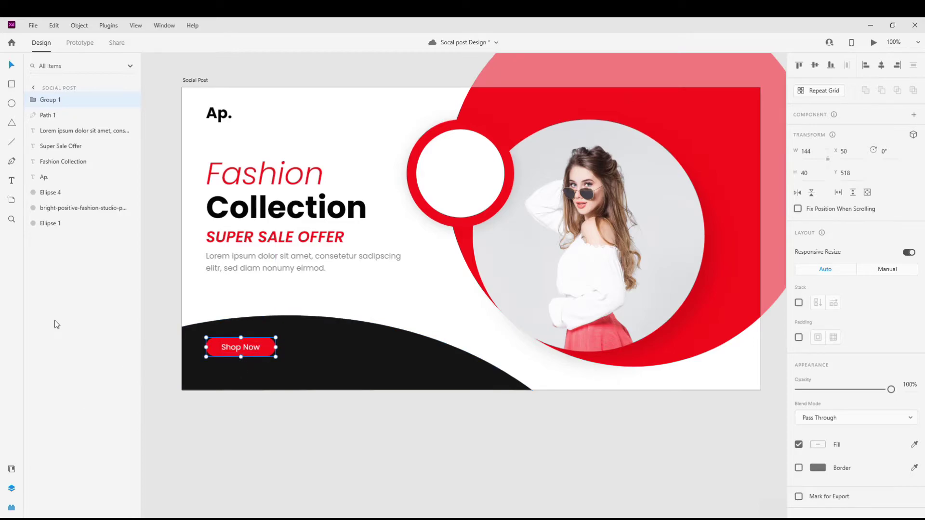
# Insert a 'call' phone icon from Icons 4 Design, fill it #F80016, and place it below Shop Now.
pyautogui.click(51, 102)
pyautogui.click(68, 117)
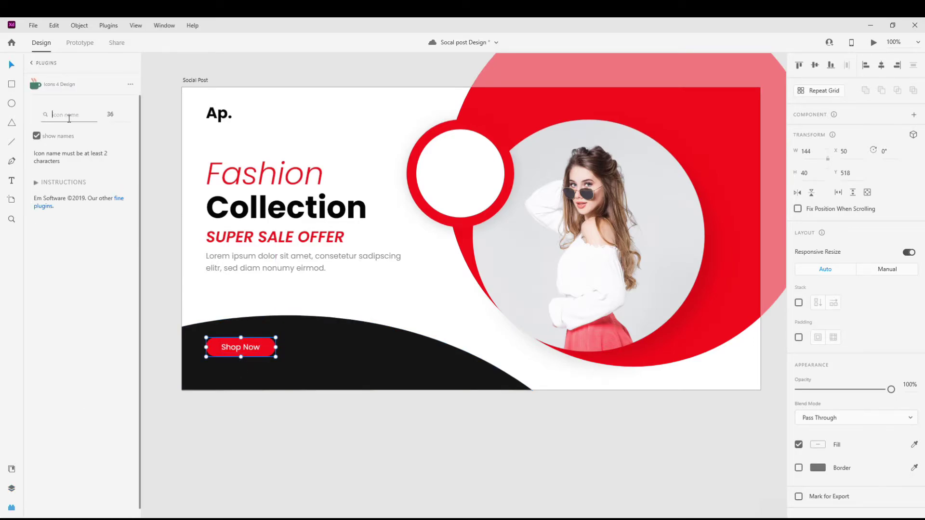
pyautogui.write('call')
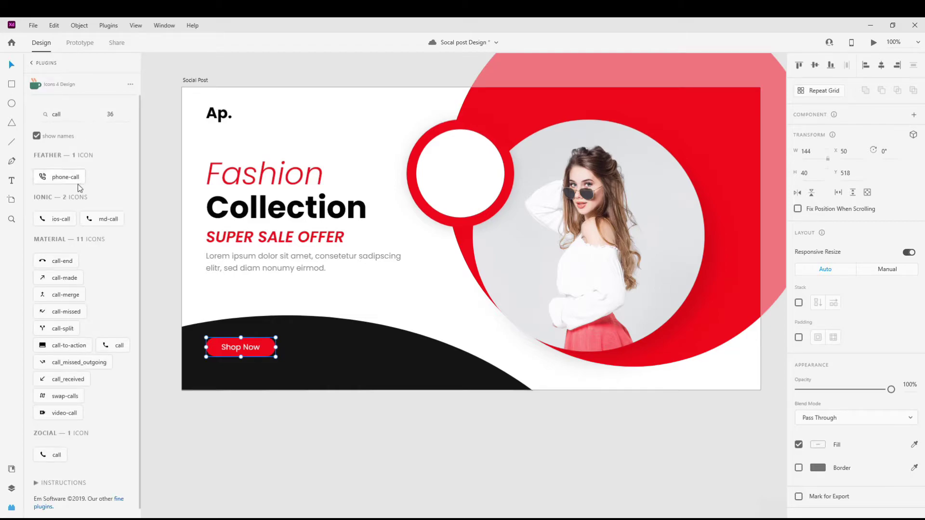
pyautogui.click(61, 221)
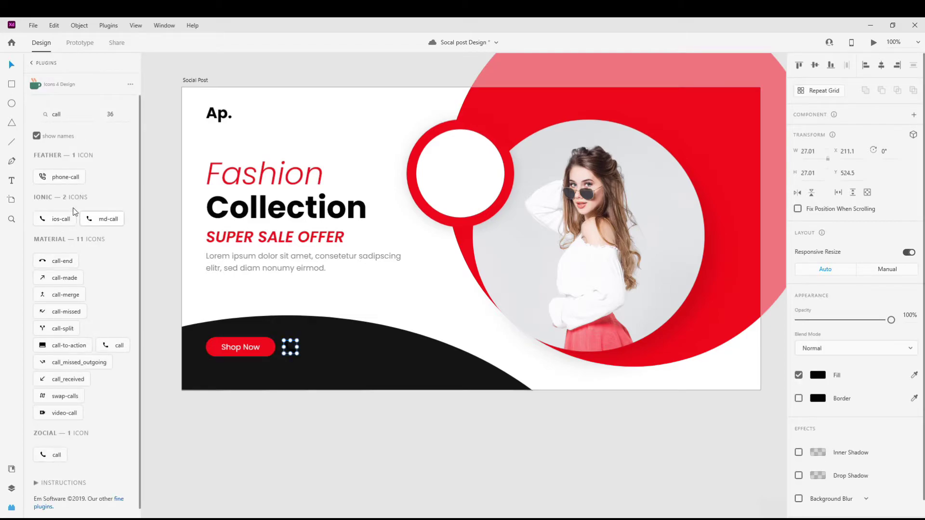
pyautogui.click(817, 375)
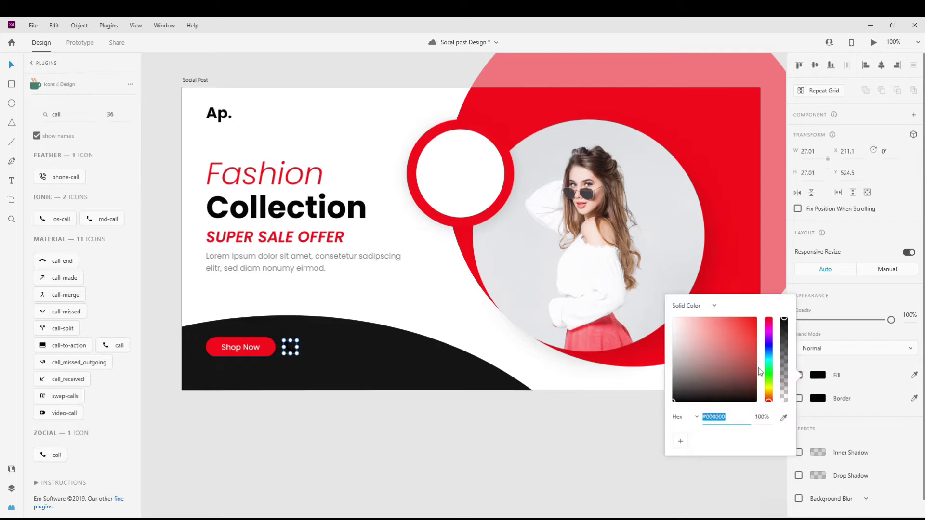
pyautogui.write('#F80016')
pyautogui.press('Return')
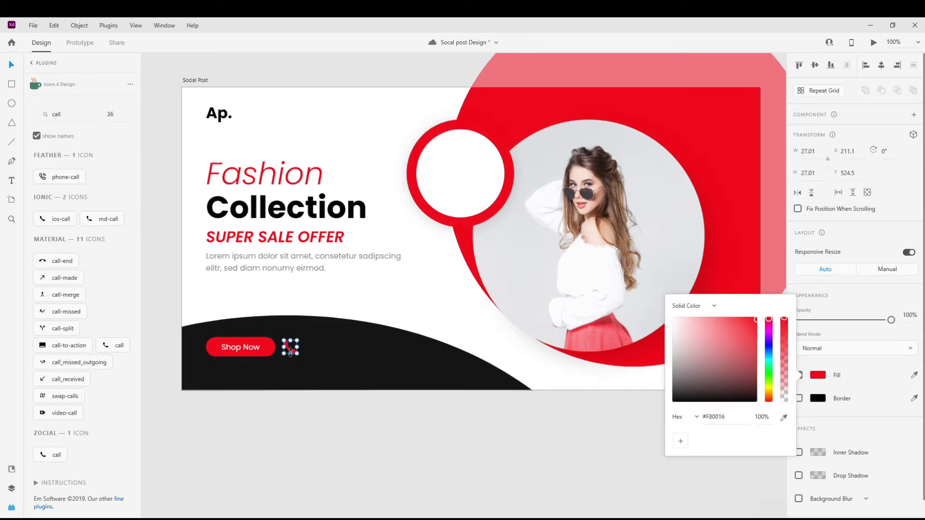
pyautogui.moveTo(290, 352); pyautogui.dragTo(203, 399)
# Insert a mail icon, fill it with the phone icon's sampled red, and save that red as a swatch.
pyautogui.scroll(3, 226, 383)
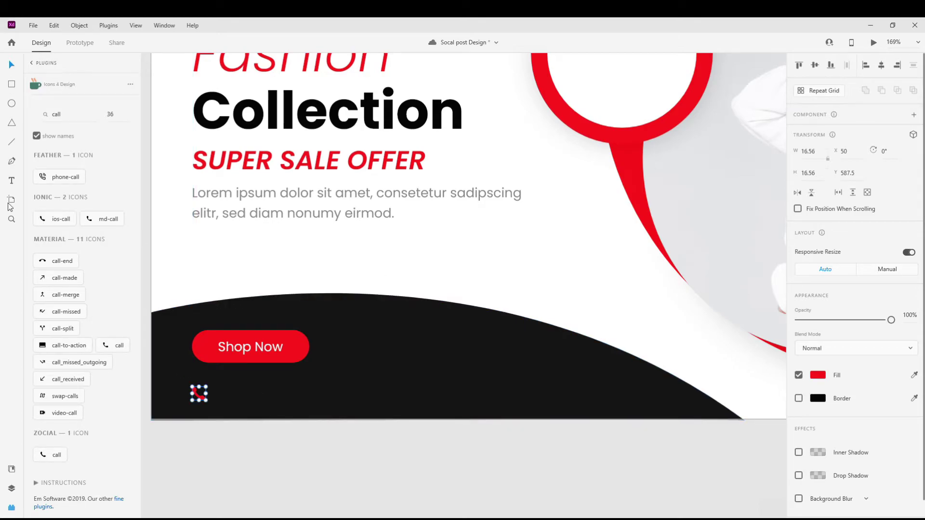
pyautogui.doubleClick(72, 115)
pyautogui.write('eb')
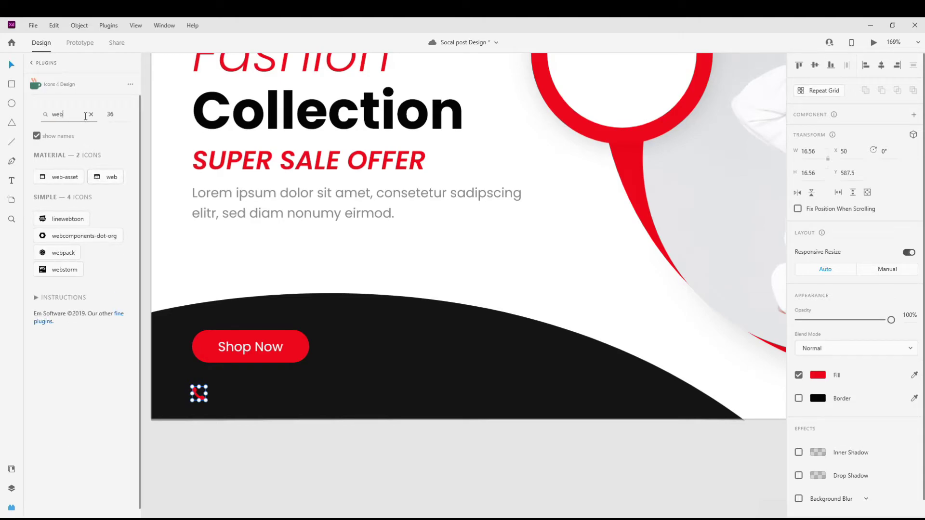
pyautogui.moveTo(86, 116); pyautogui.dragTo(36, 115)
pyautogui.write('gamil')
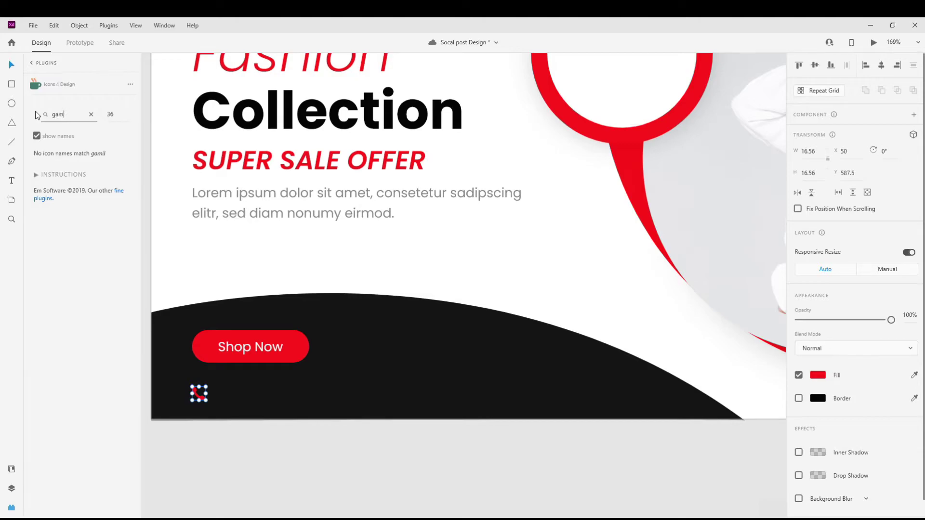
pyautogui.press('BackSpace')
pyautogui.press('BackSpace')
pyautogui.press('BackSpace')
pyautogui.write('mail')
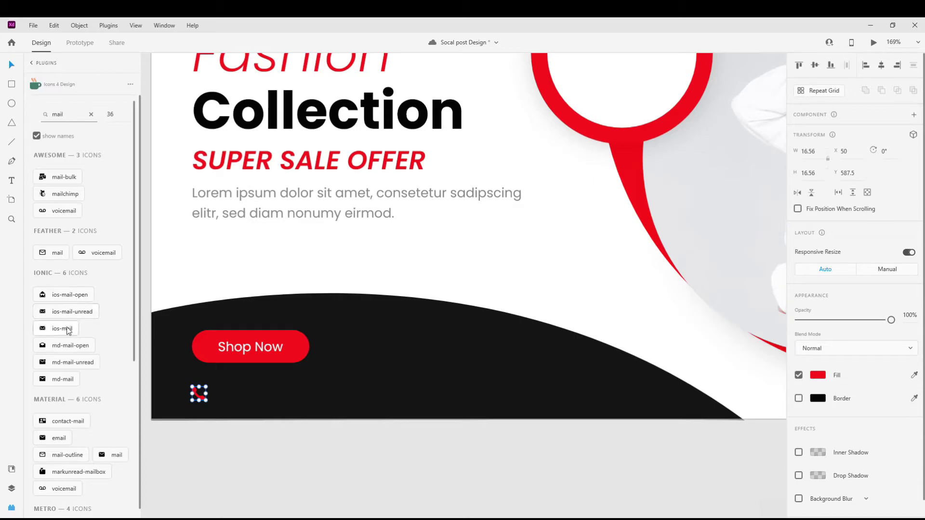
pyautogui.click(62, 329)
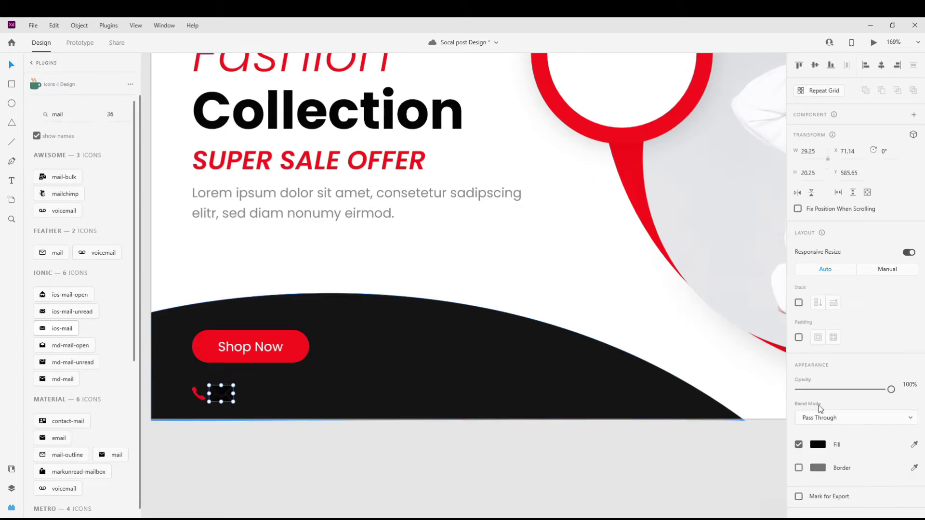
pyautogui.click(817, 445)
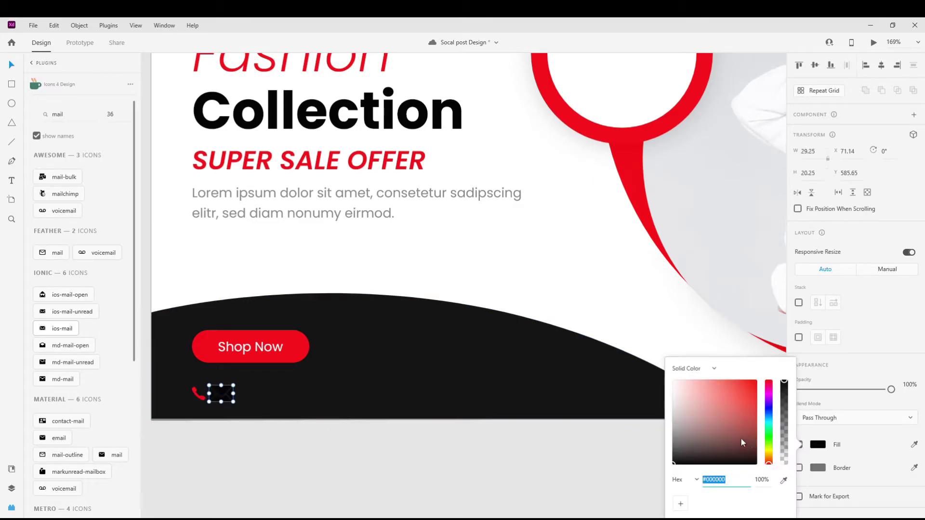
pyautogui.click(784, 480)
pyautogui.click(631, 203)
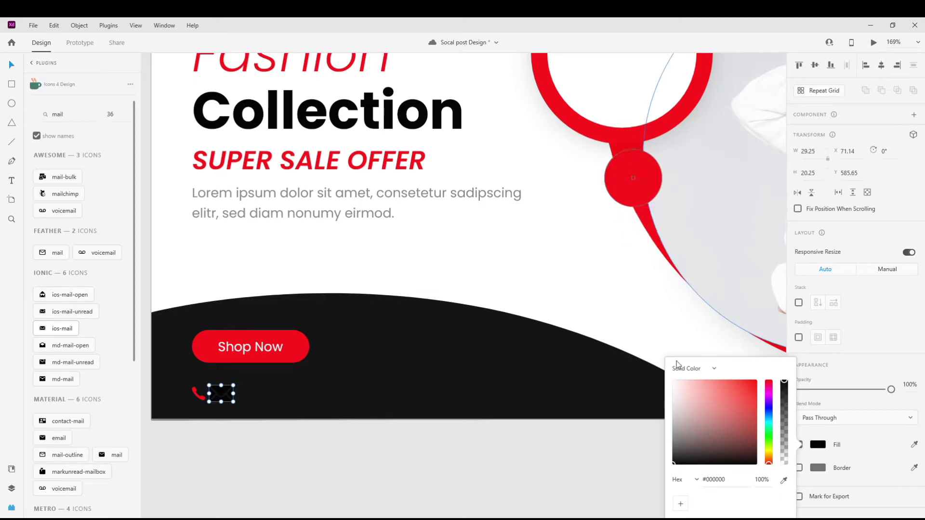
pyautogui.click(680, 504)
# Shrink the red mail icon and move it further right of the phone icon.
pyautogui.click(207, 409)
pyautogui.keyDown('ctrl'); pyautogui.scroll(5, 219, 395); pyautogui.keyUp('ctrl')
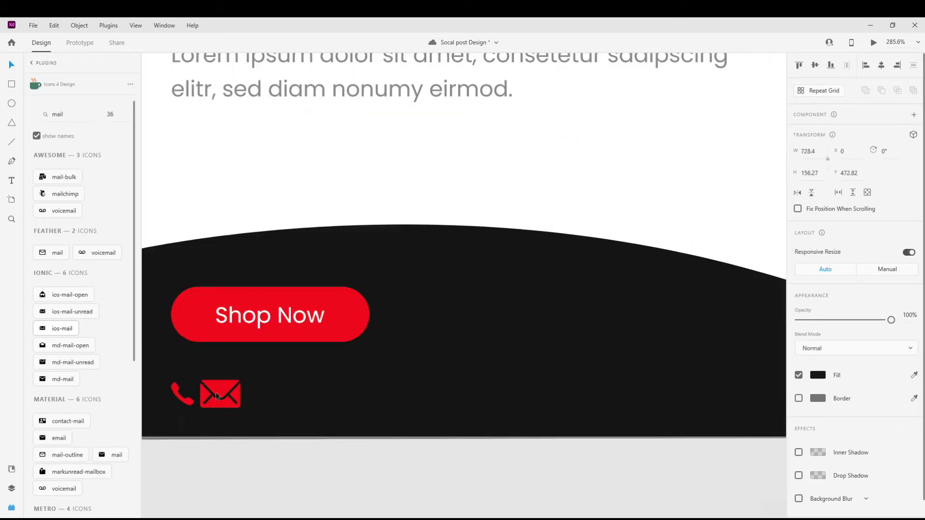
pyautogui.click(217, 396)
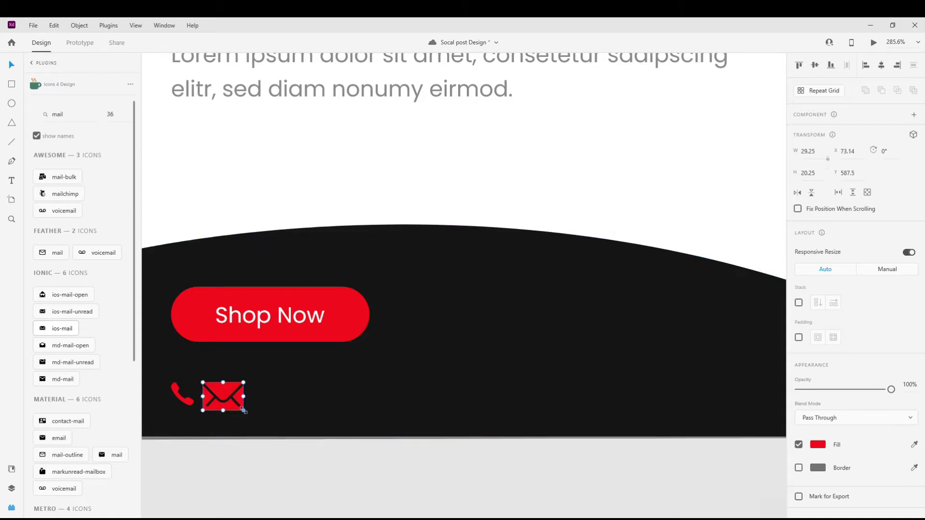
pyautogui.moveTo(244, 411)
pyautogui.mouseDown()
pyautogui.moveTo(237, 406)
pyautogui.moveTo(443, 392)
pyautogui.mouseUp()
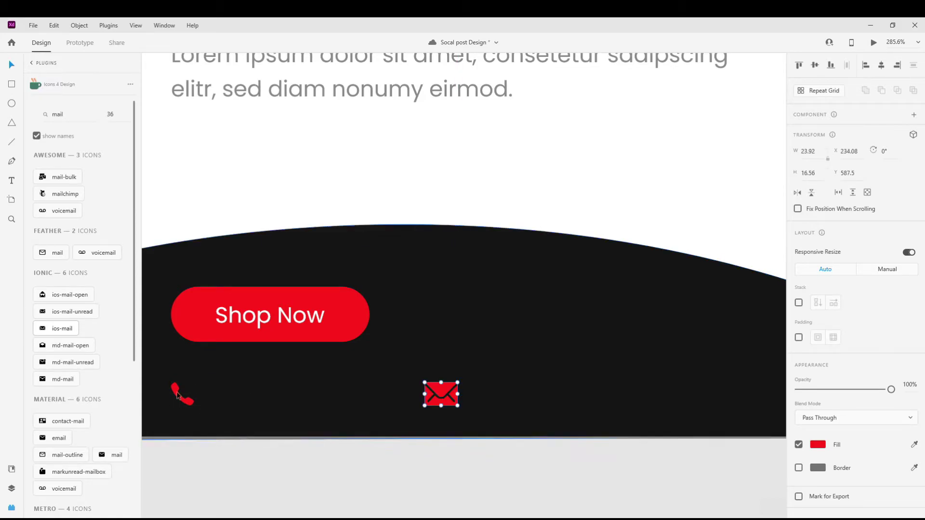
# Add a text line with the phone number beside the phone icon.
pyautogui.press('t')
pyautogui.click(241, 390)
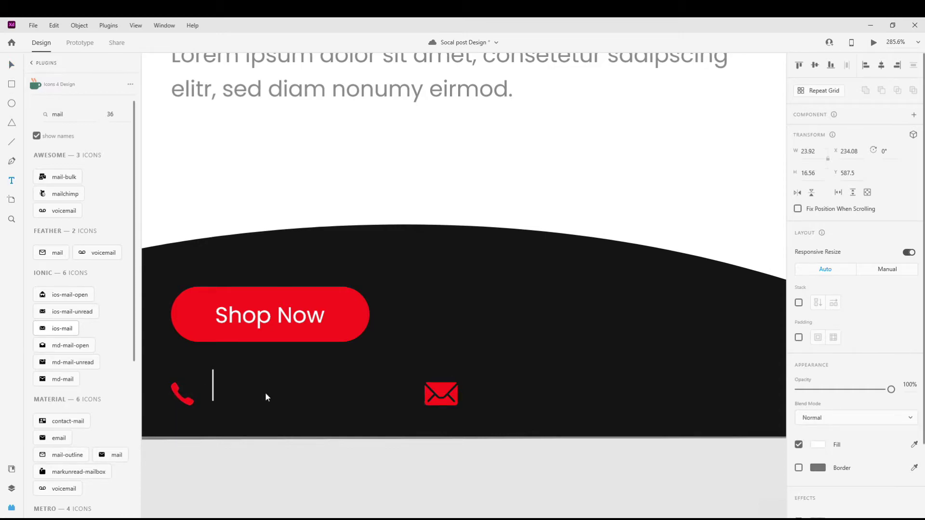
pyautogui.write('+')
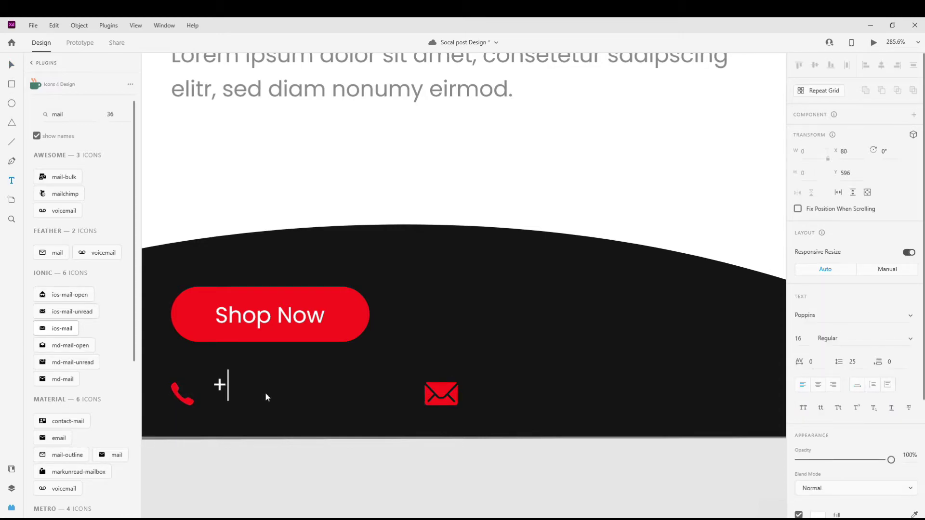
pyautogui.write('9199')
pyautogui.write('88776655')
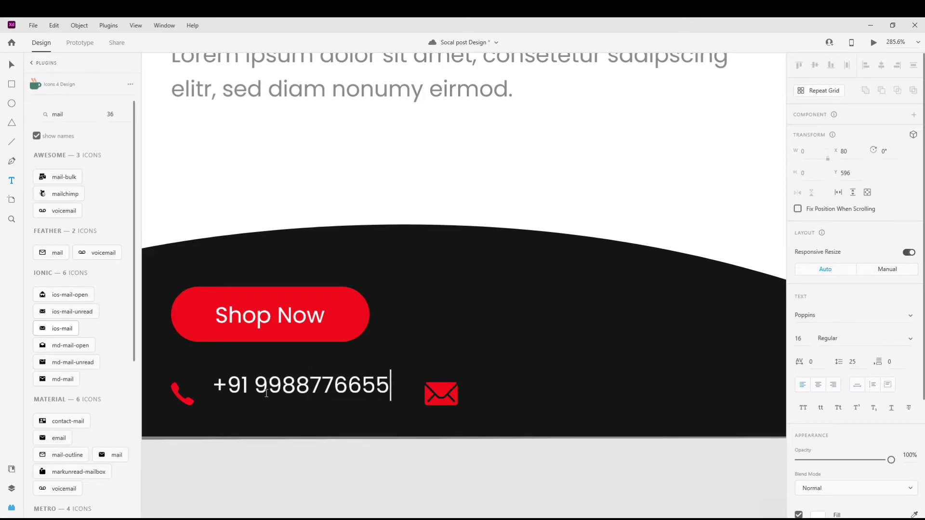
pyautogui.click(11, 64)
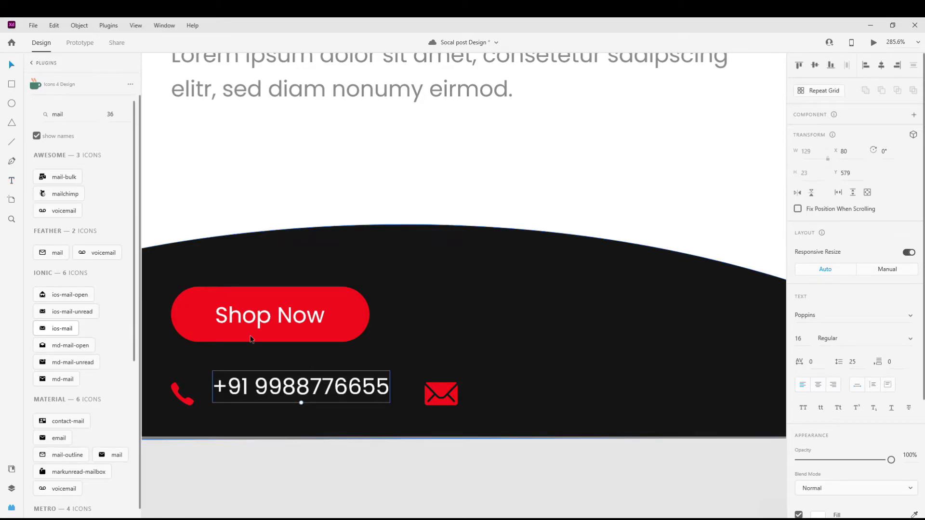
# Align the phone number, then copy it beside the mail icon and retype it as the e-mail address.
pyautogui.moveTo(296, 388); pyautogui.dragTo(292, 395)
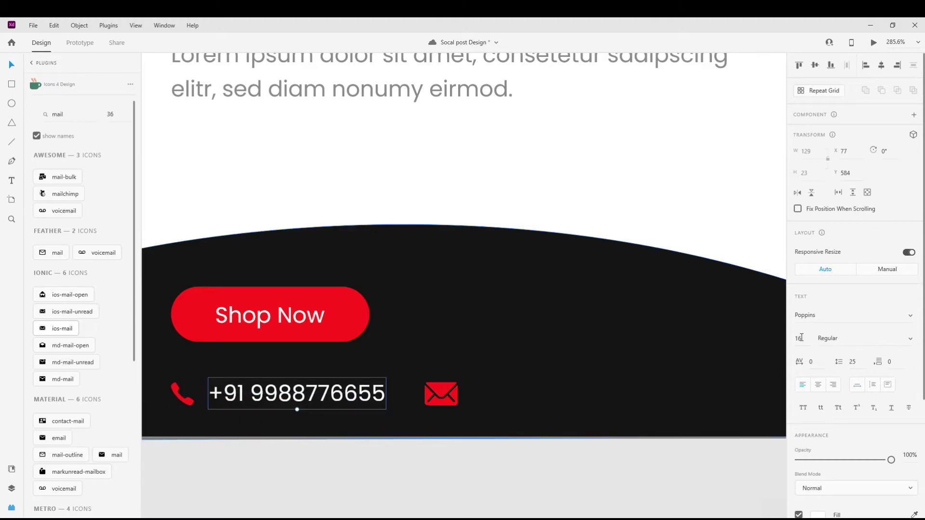
pyautogui.moveTo(355, 398)
pyautogui.mouseDown()
pyautogui.moveTo(586, 399)
pyautogui.moveTo(601, 409)
pyautogui.mouseUp()
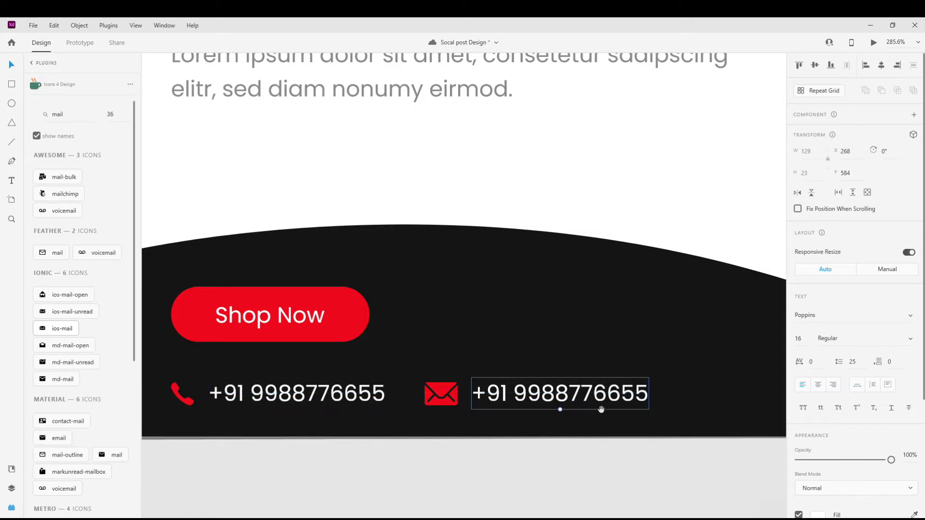
pyautogui.doubleClick(542, 395)
pyautogui.press('BackSpace')
pyautogui.write('De')
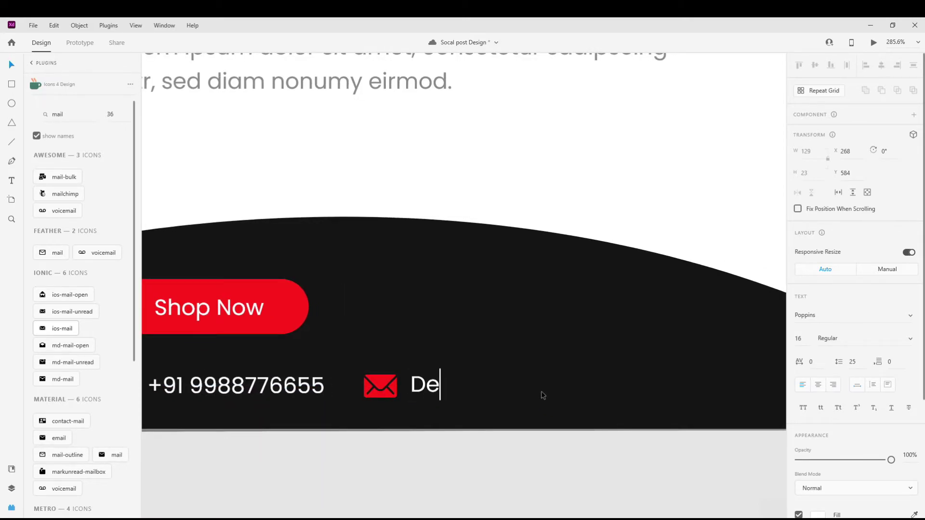
pyautogui.write('mop')
pyautogui.press('BackSpace')
pyautogui.press('BackSpace')
pyautogui.press('BackSpace')
pyautogui.press('BackSpace')
pyautogui.press('BackSpace')
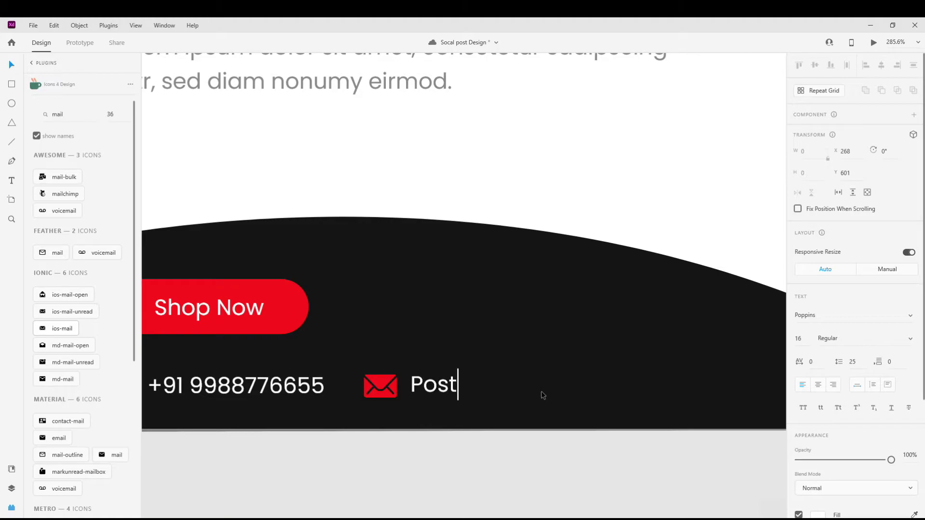
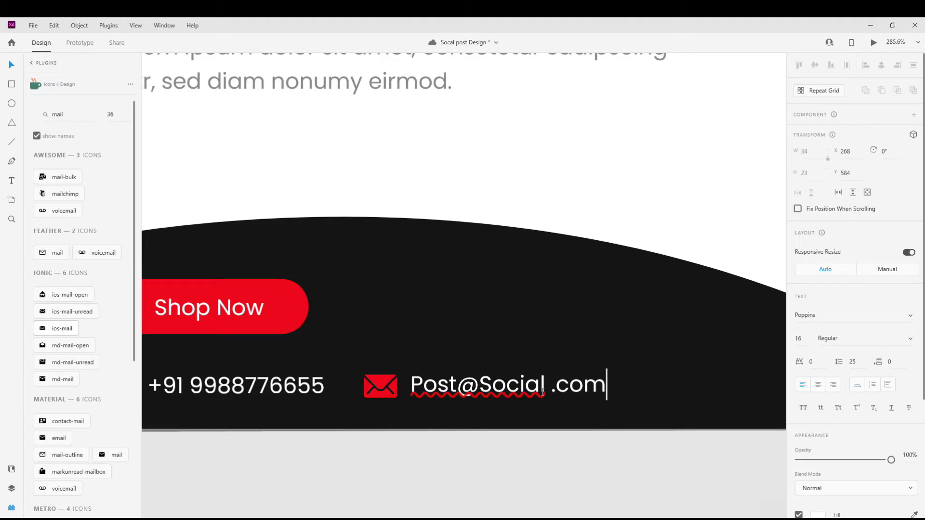
pyautogui.click(15, 62)
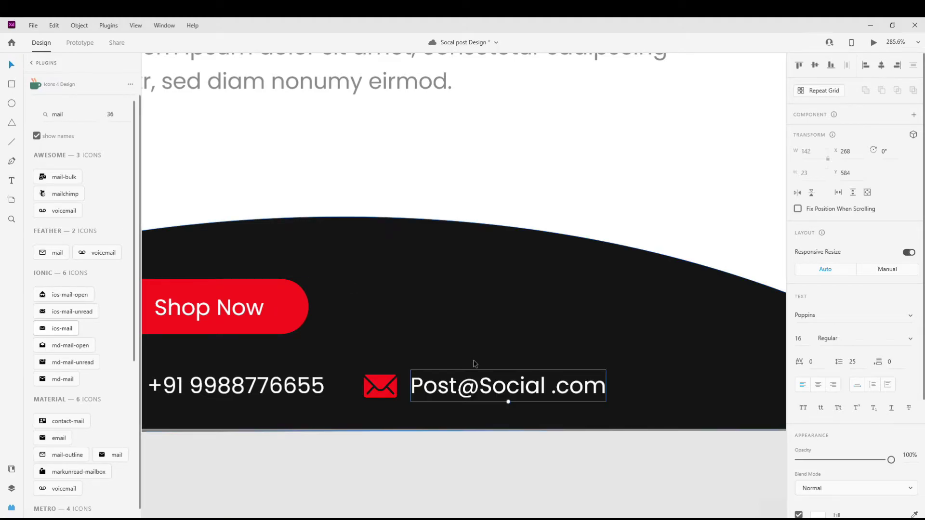
pyautogui.scroll(-3, 480, 387)
pyautogui.scroll(-3, 479, 388)
# Insert the facebook-f icon from a 'face' search in the icon plugin.
pyautogui.scroll(-2, 433, 390)
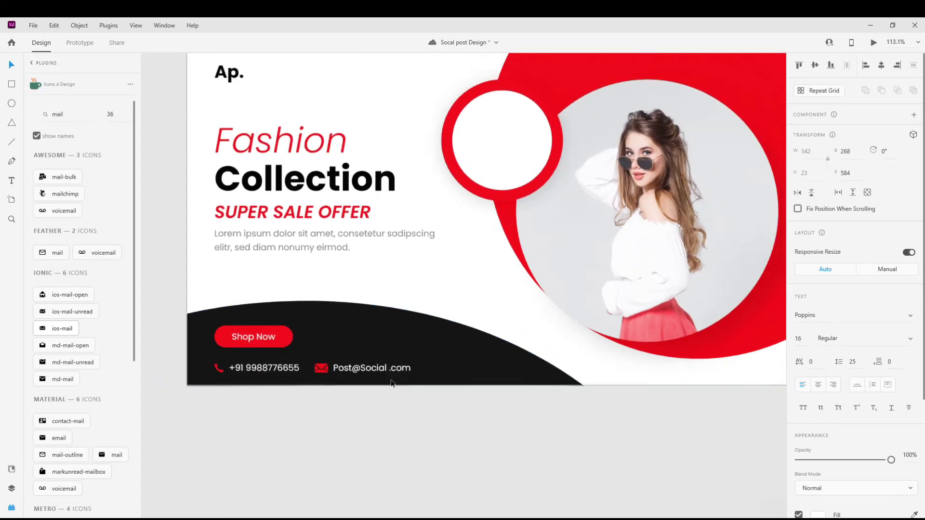
pyautogui.scroll(-3, 413, 392)
pyautogui.click(370, 395)
pyautogui.scroll(2, 370, 395)
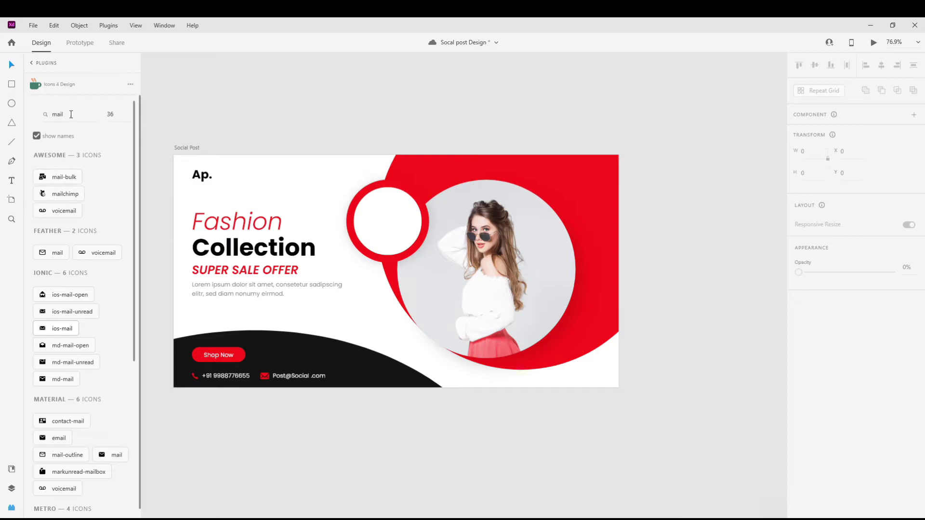
pyautogui.doubleClick(69, 117)
pyautogui.write('face')
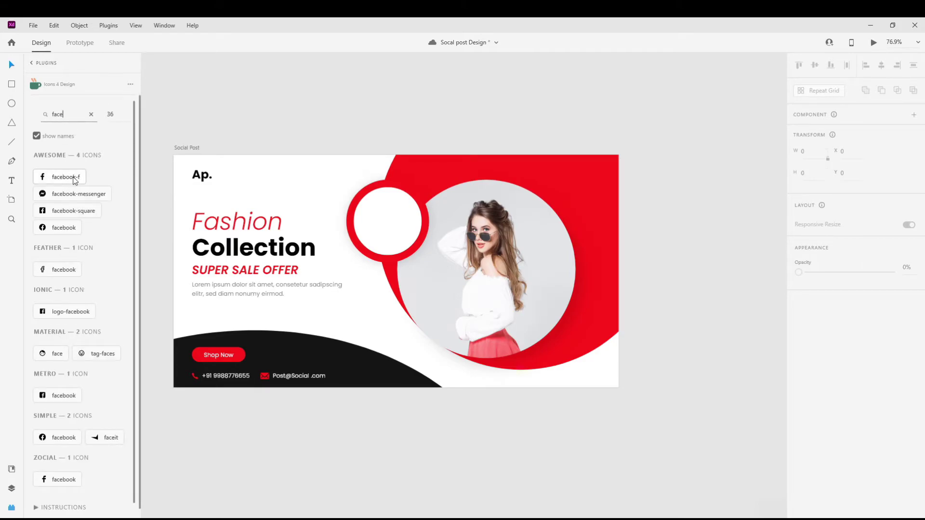
pyautogui.click(77, 179)
# Add the twitter and linkedin-in icons, then marquee-select all three social icons.
pyautogui.doubleClick(79, 114)
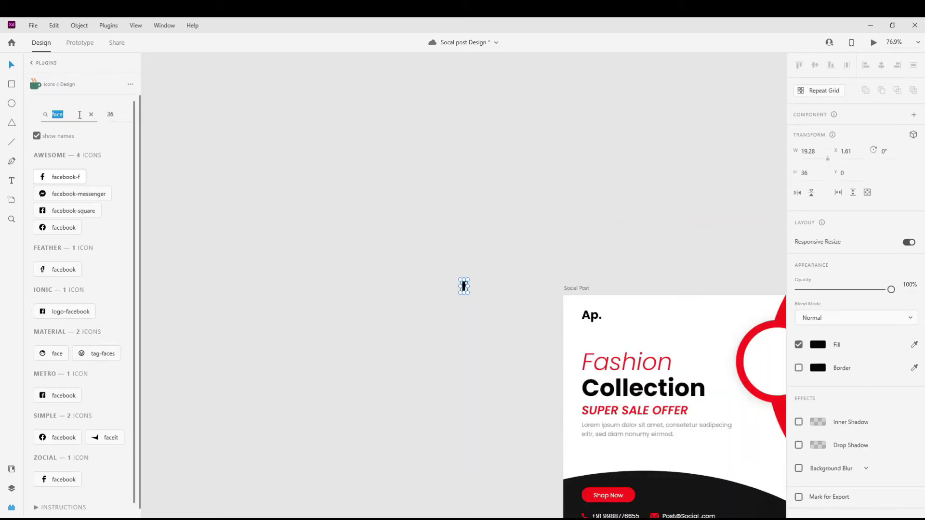
pyautogui.write('tq')
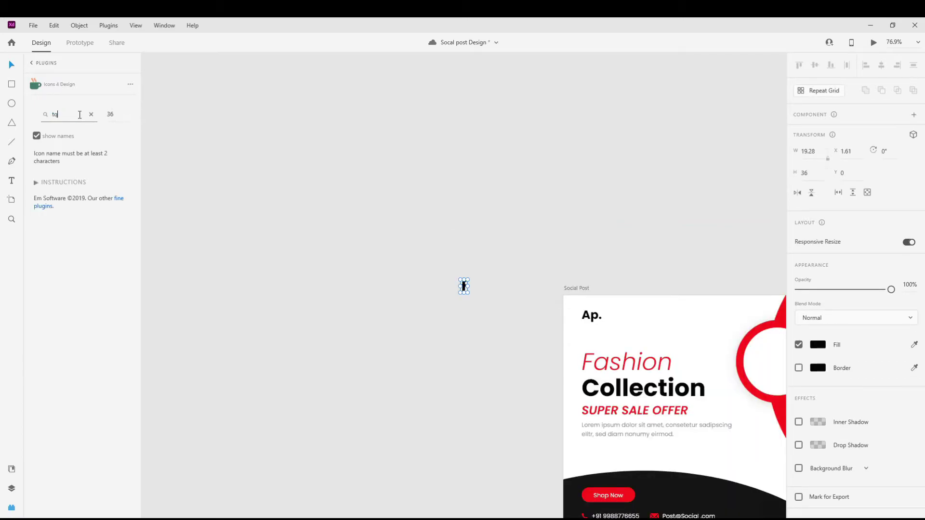
pyautogui.write('i')
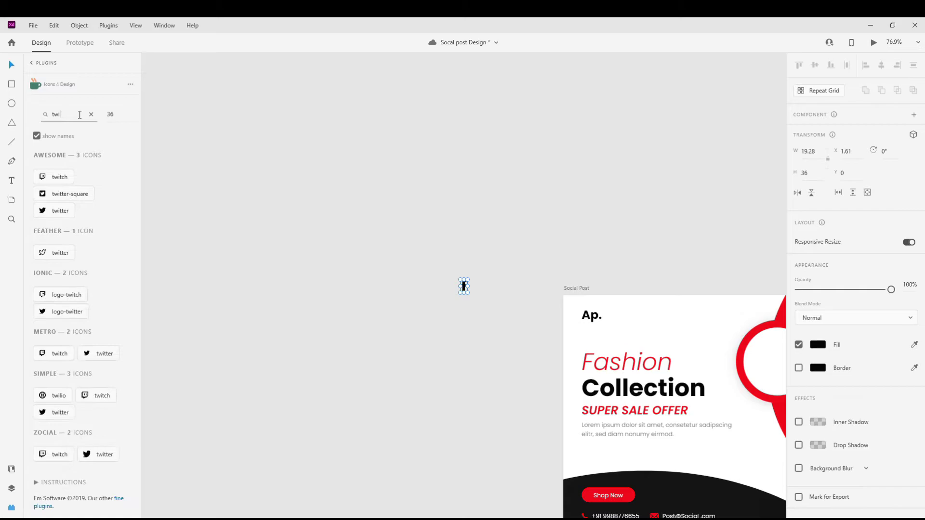
pyautogui.write('r')
pyautogui.click(67, 198)
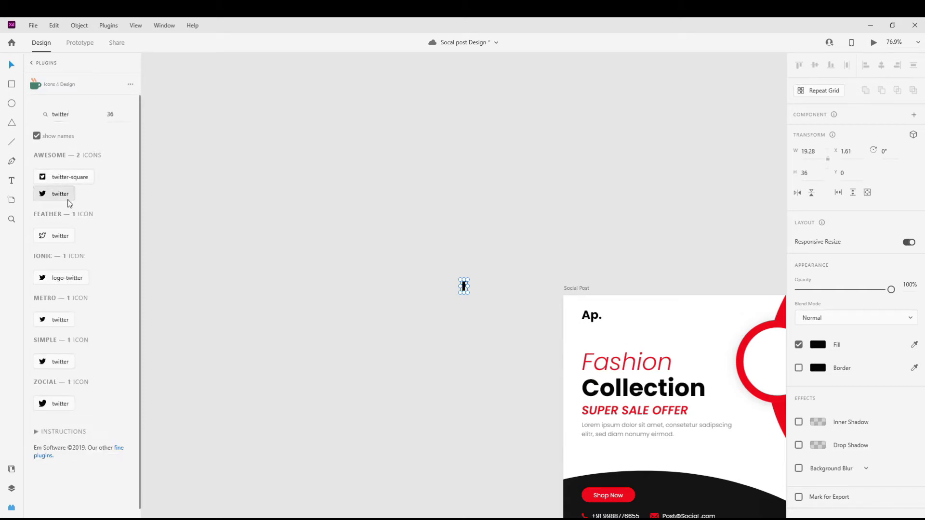
pyautogui.doubleClick(78, 116)
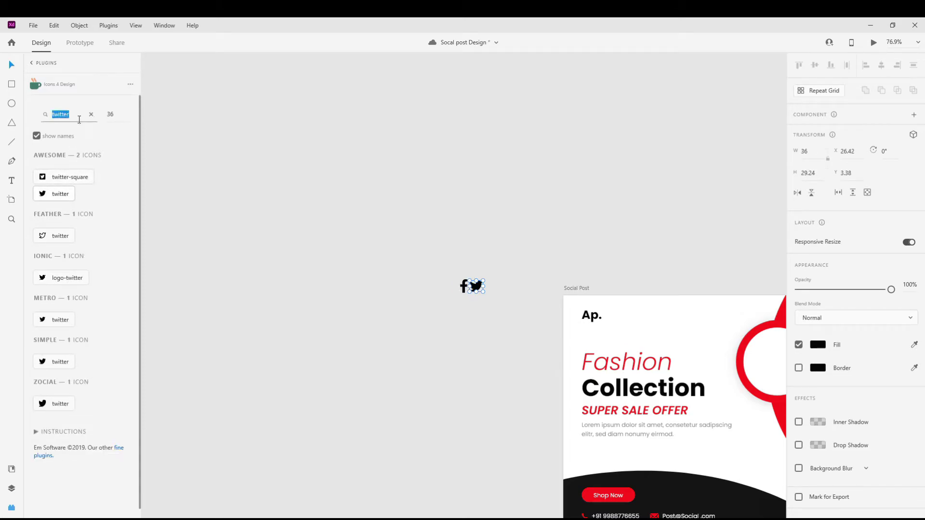
pyautogui.write('link')
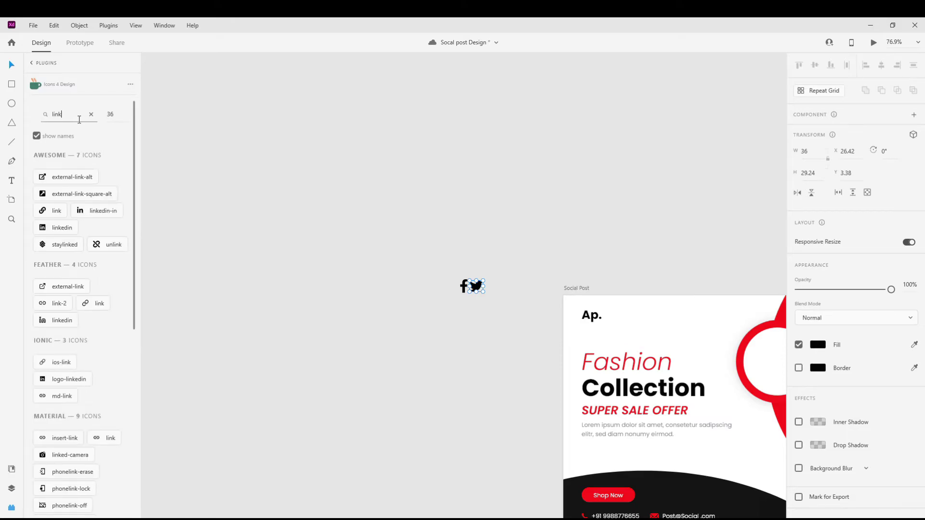
pyautogui.click(91, 212)
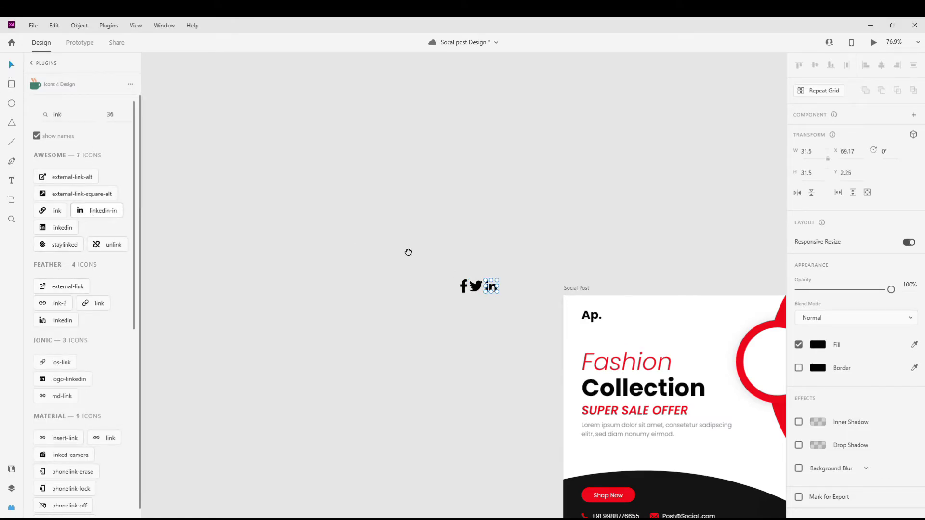
pyautogui.hscroll(5, 408, 251)
pyautogui.moveTo(369, 262); pyautogui.dragTo(258, 197)
# Move the three social icons onto the post's red area beside the photo.
pyautogui.press('Delete')
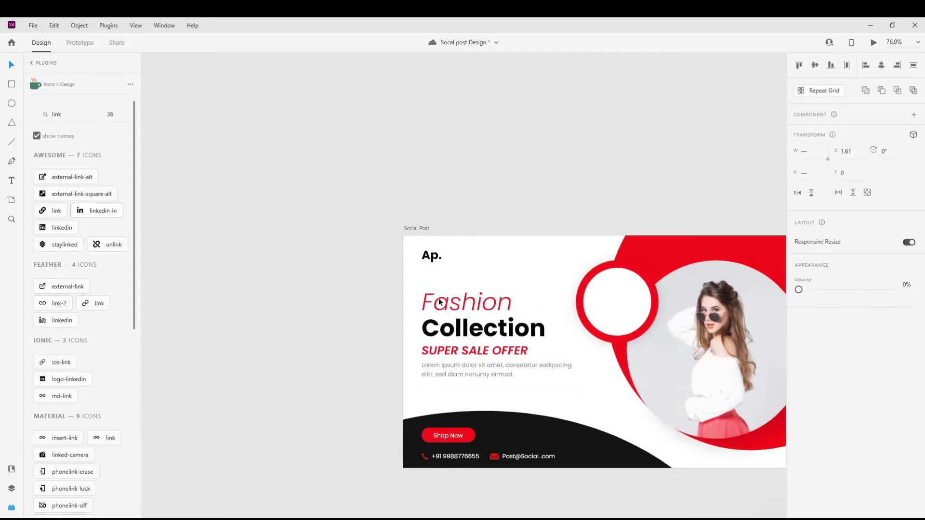
pyautogui.scroll(-3, 269, 193)
pyautogui.hscroll(4, 269, 192)
pyautogui.hscroll(4, 511, 246)
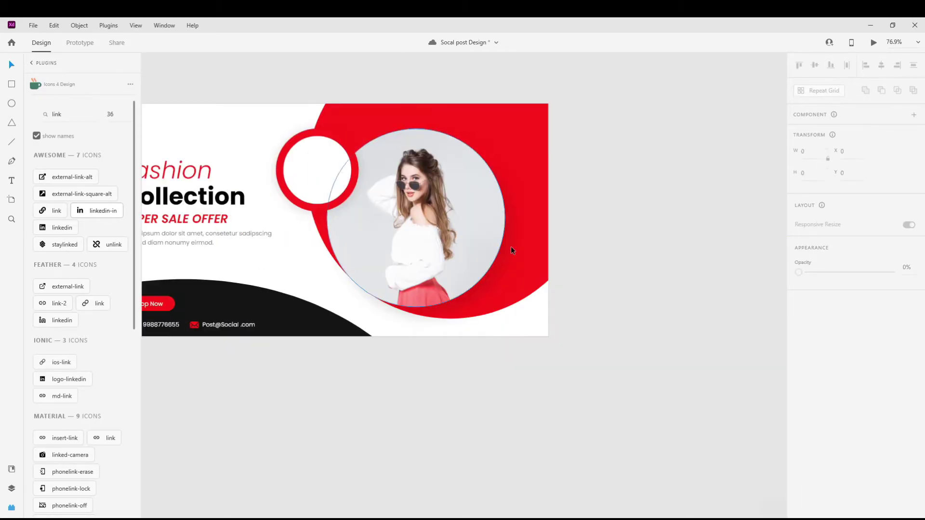
pyautogui.keyDown('ctrl'); pyautogui.scroll(2, 525, 237); pyautogui.keyUp('ctrl')
pyautogui.keyDown('ctrl'); pyautogui.scroll(2, 526, 240); pyautogui.keyUp('ctrl')
pyautogui.hotkey('ctrl', 'v')
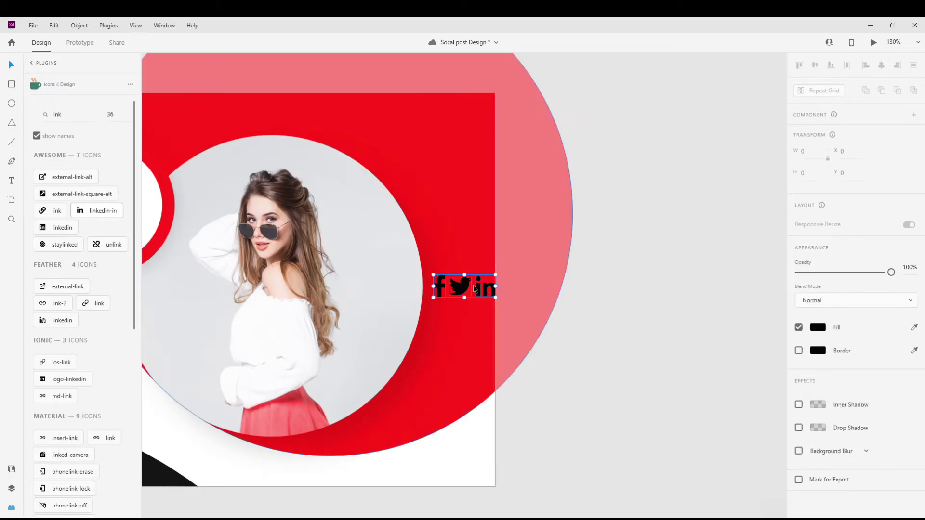
pyautogui.click(588, 286)
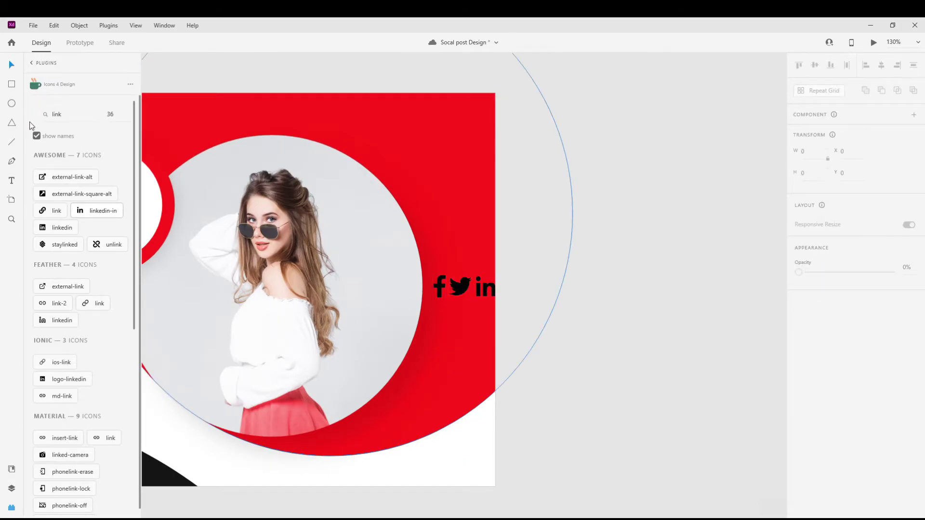
pyautogui.click(12, 488)
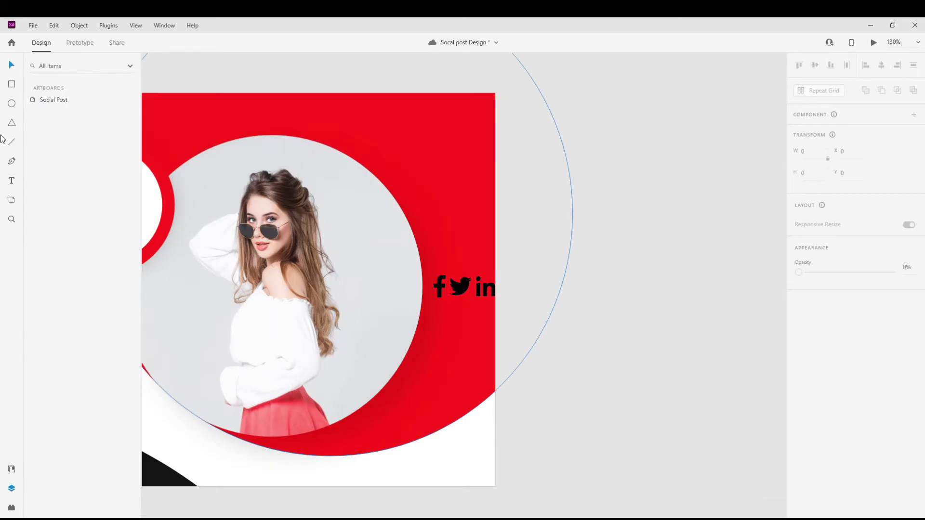
# Draw a borderless 30x30 black (#000000) circle above the social icons.
pyautogui.click(11, 103)
pyautogui.keyDown('ctrl'); pyautogui.scroll(4, 437, 238); pyautogui.keyUp('ctrl')
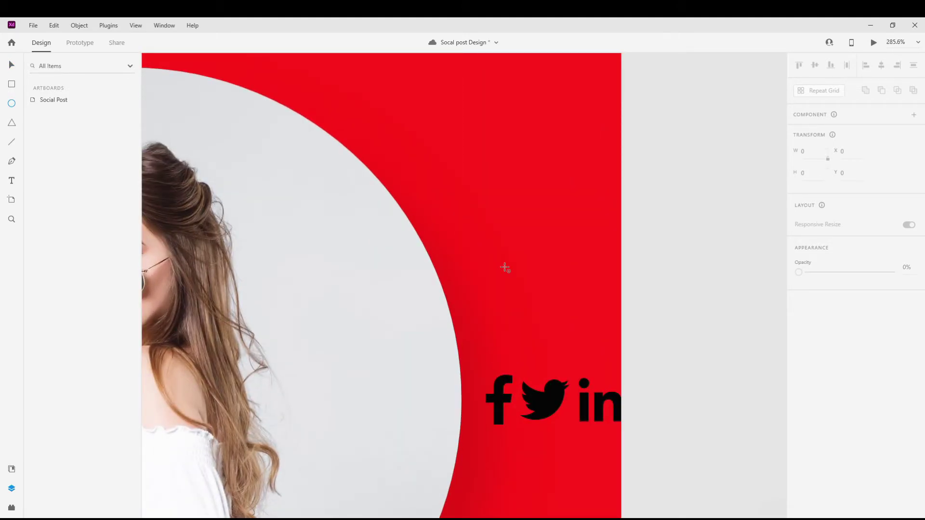
pyautogui.moveTo(482, 242); pyautogui.dragTo(523, 295)
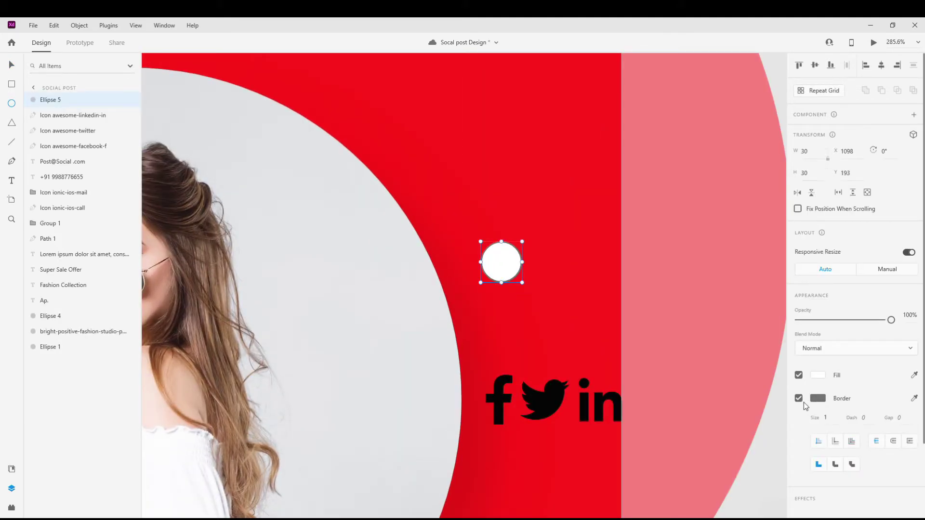
pyautogui.click(799, 398)
pyautogui.click(817, 377)
pyautogui.write('000000')
pyautogui.press('Return')
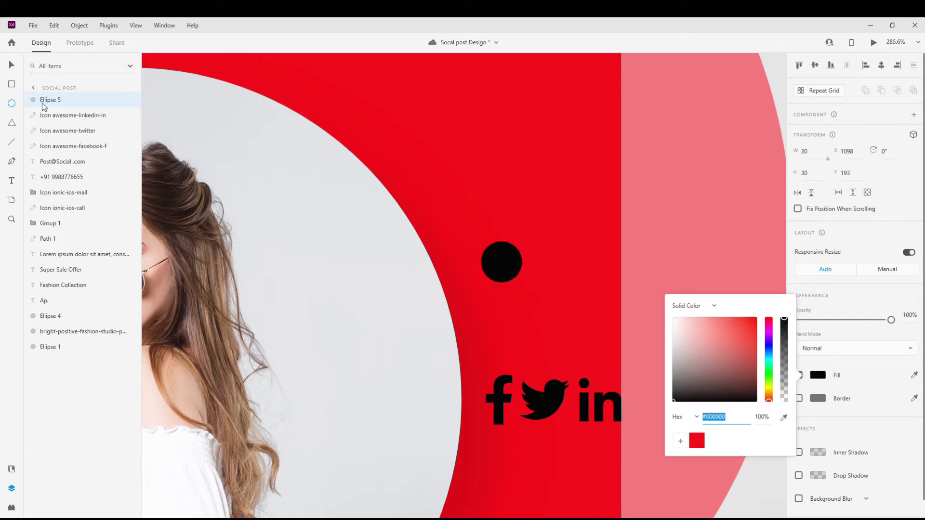
pyautogui.press('Escape')
pyautogui.click(507, 411)
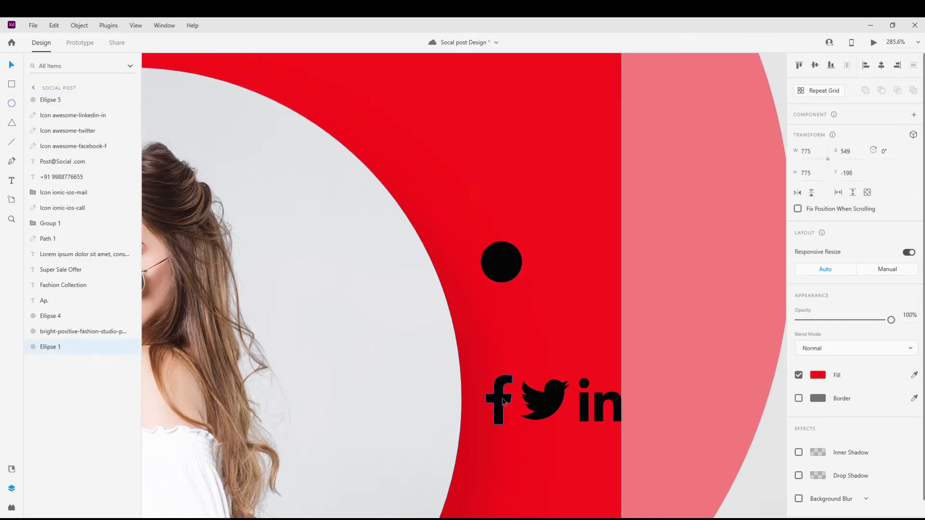
pyautogui.keyDown('shift'); pyautogui.click(550, 406); pyautogui.keyUp('shift')
# Shrink the three social icons, fine-tuning the Facebook f and LinkedIn sizes to match.
pyautogui.keyDown('shift'); pyautogui.click(605, 412); pyautogui.keyUp('shift')
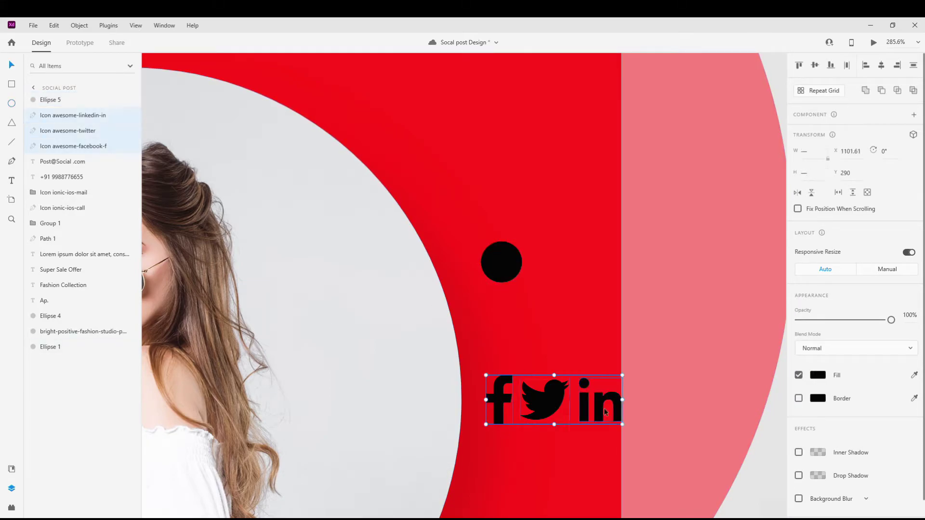
pyautogui.moveTo(623, 424); pyautogui.dragTo(594, 409)
pyautogui.click(553, 432)
pyautogui.click(491, 399)
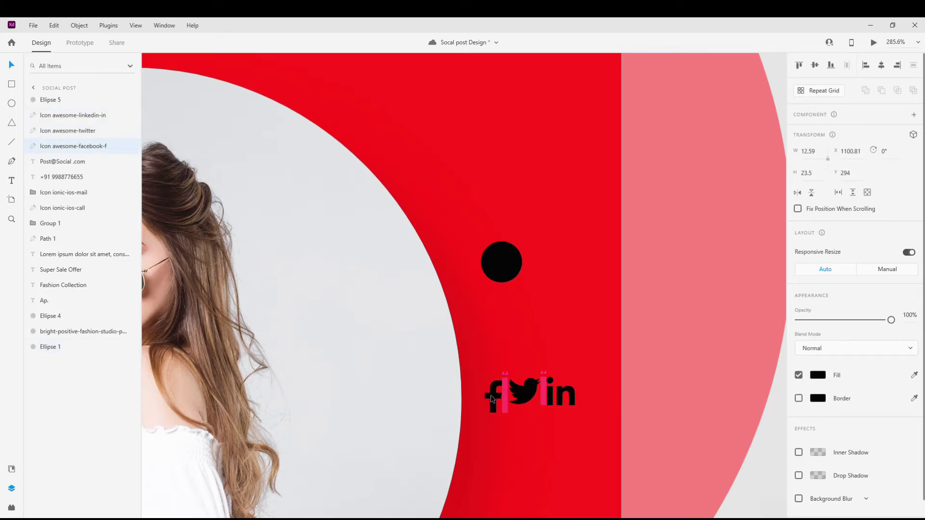
pyautogui.moveTo(491, 399); pyautogui.dragTo(499, 409)
pyautogui.moveTo(498, 407); pyautogui.dragTo(500, 409)
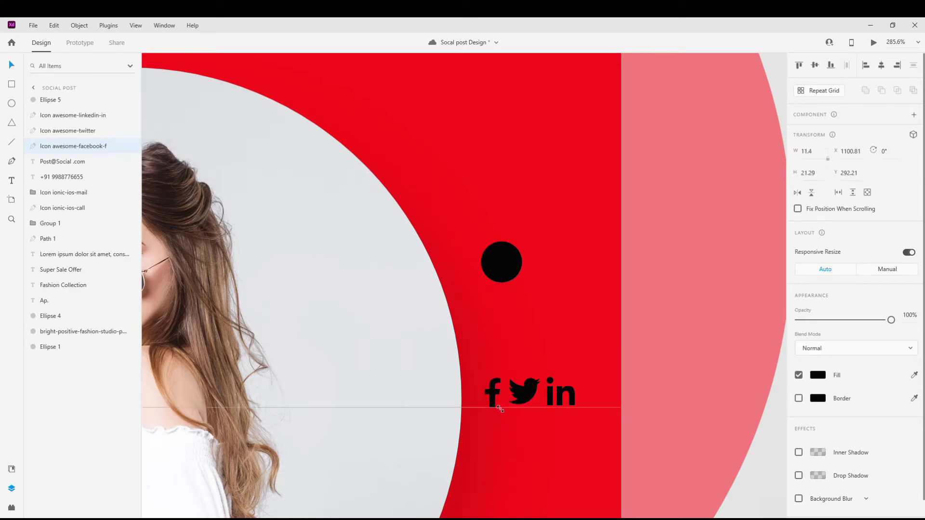
pyautogui.click(562, 391)
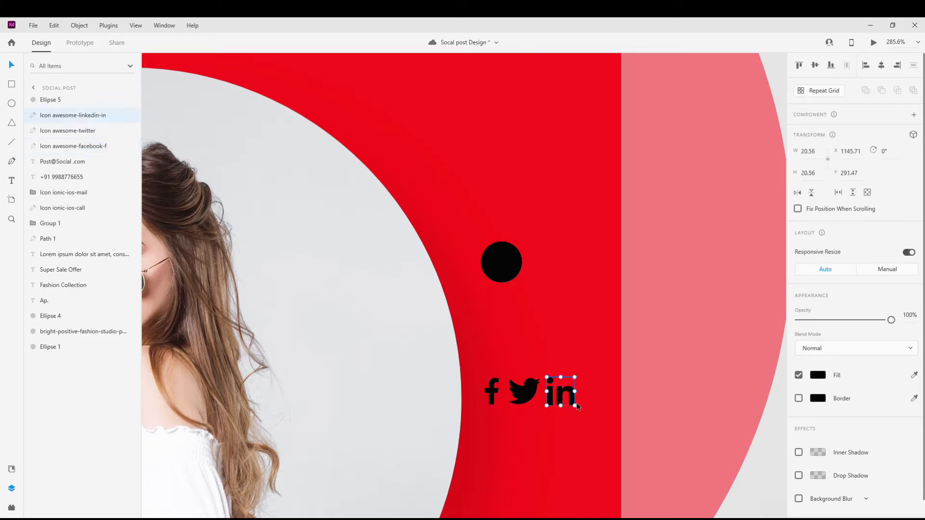
pyautogui.moveTo(576, 406); pyautogui.dragTo(573, 404)
# Move the Facebook f into the black circle, fill it red, and bring it forward.
pyautogui.moveTo(494, 391); pyautogui.dragTo(502, 269)
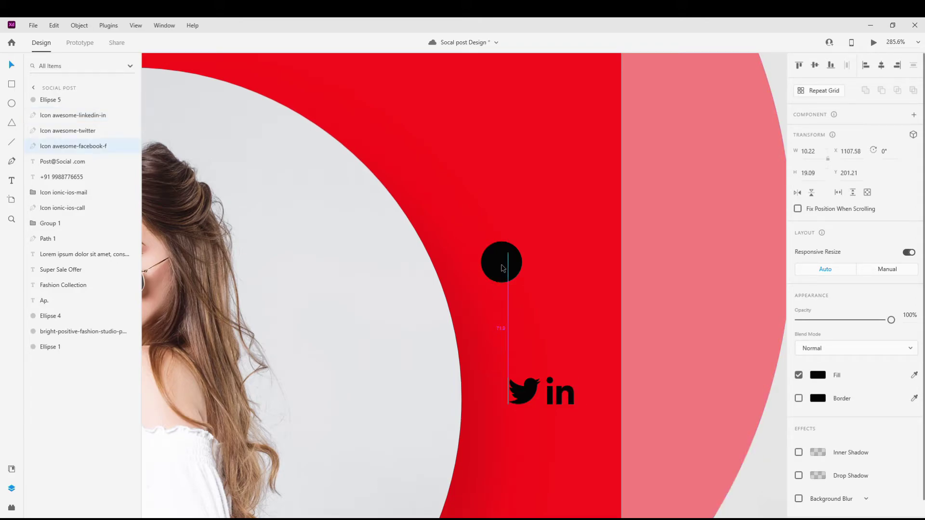
pyautogui.click(817, 374)
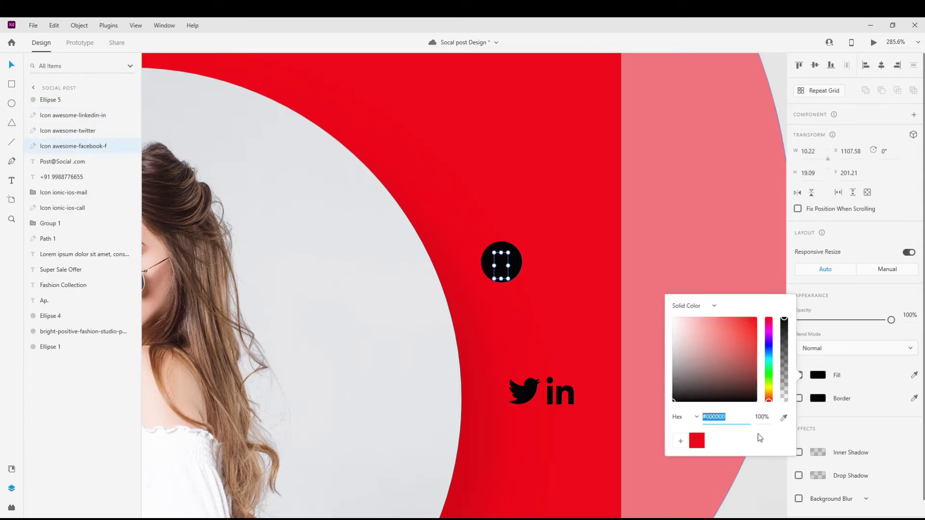
pyautogui.click(702, 441)
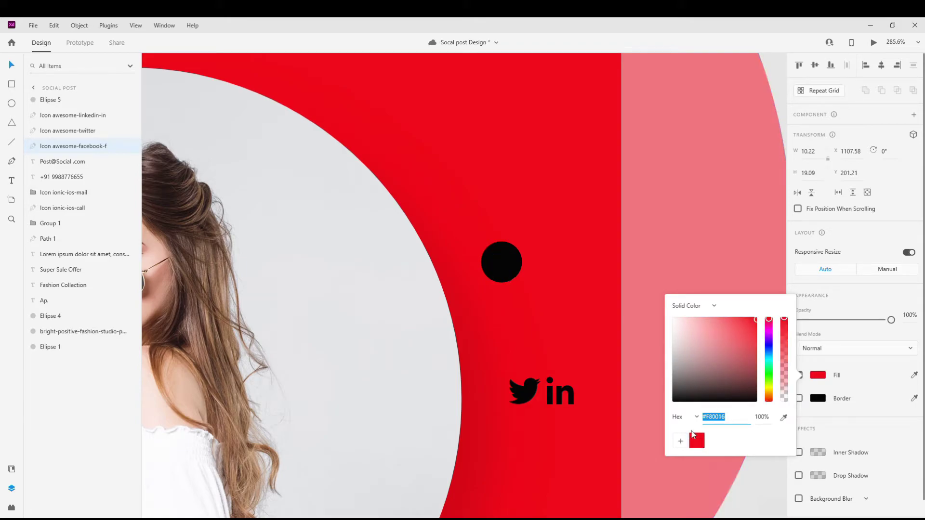
pyautogui.hotkey('ctrl', 'shift', ']')
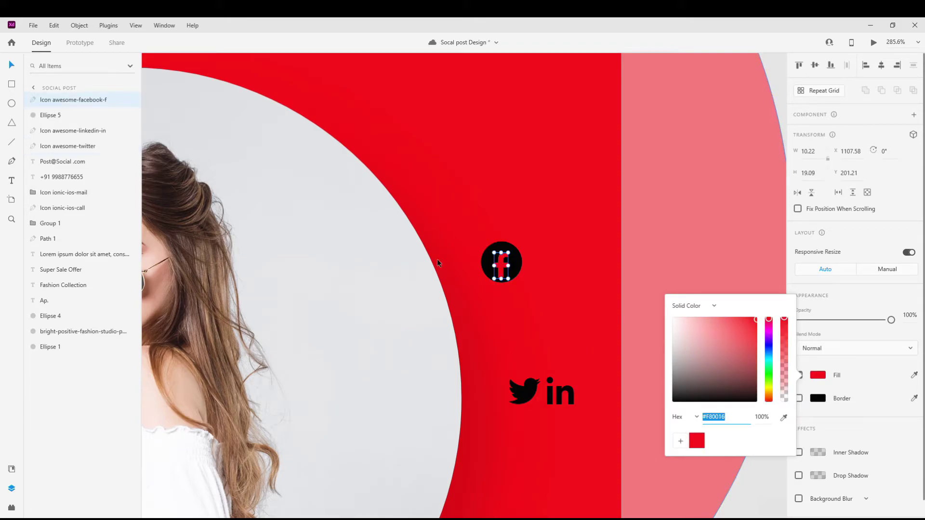
# Shrink the social icons further and centre the Facebook f inside the black circle.
pyautogui.keyDown('shift'); pyautogui.click(524, 390); pyautogui.keyUp('shift')
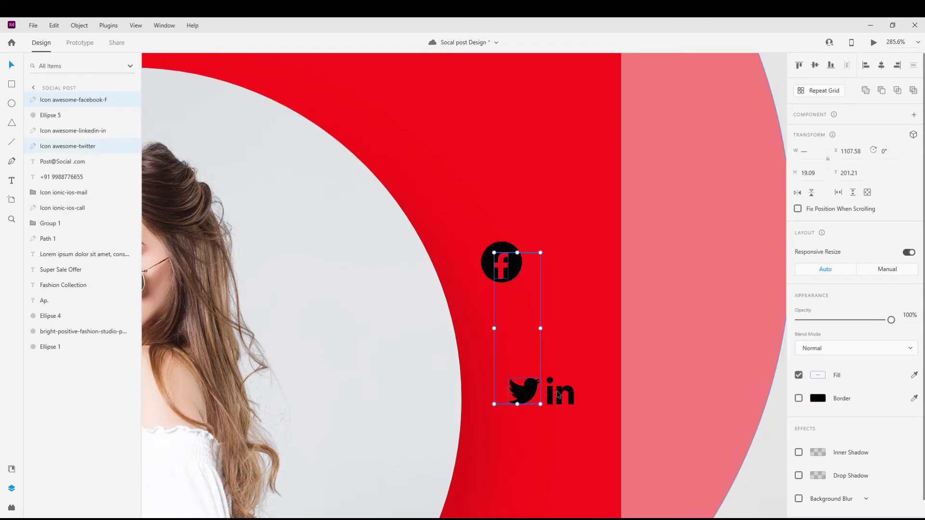
pyautogui.keyDown('shift'); pyautogui.click(561, 400); pyautogui.keyUp('shift')
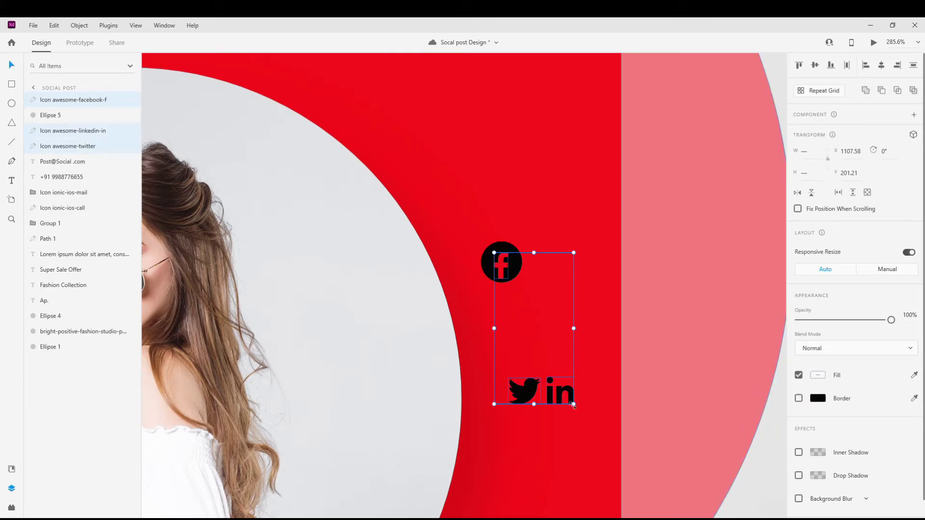
pyautogui.moveTo(573, 405); pyautogui.dragTo(553, 384)
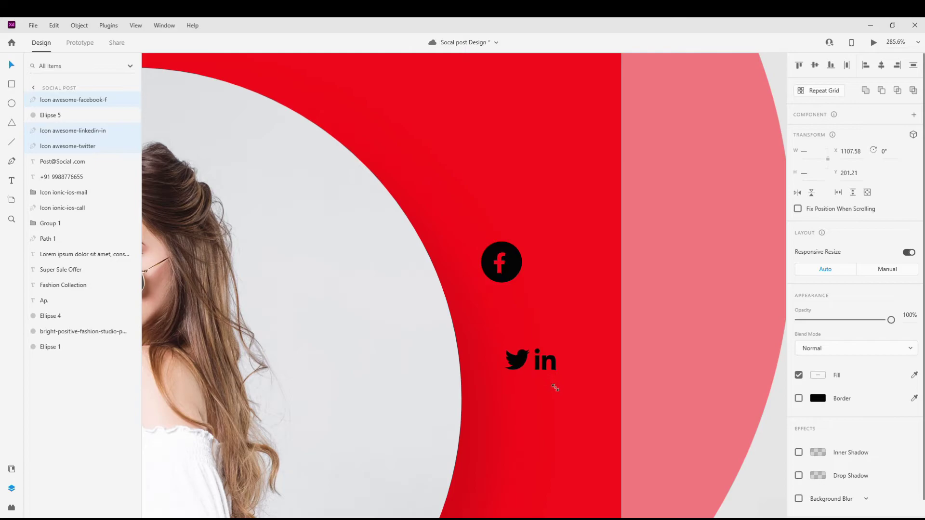
pyautogui.click(480, 248)
pyautogui.click(500, 262)
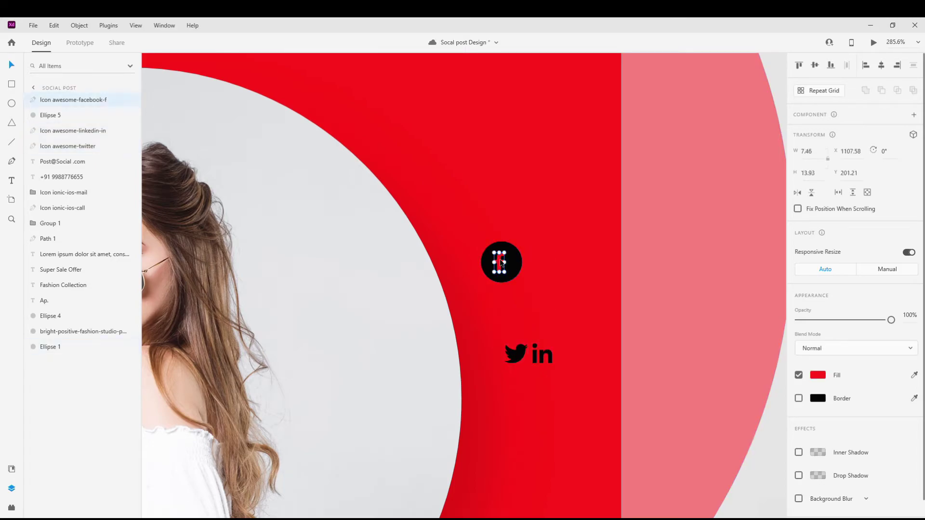
pyautogui.moveTo(501, 262)
pyautogui.mouseDown()
pyautogui.moveTo(516, 266)
pyautogui.moveTo(516, 320)
pyautogui.moveTo(507, 319)
pyautogui.mouseUp()
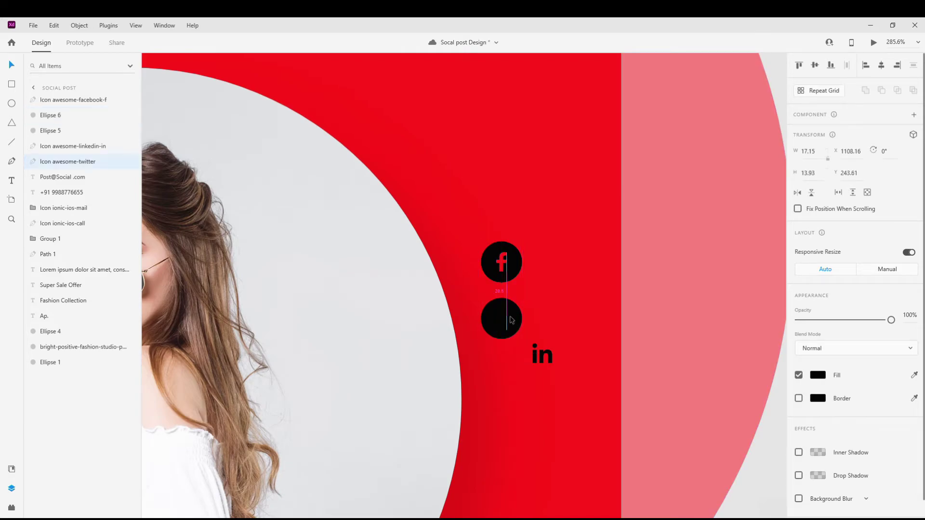
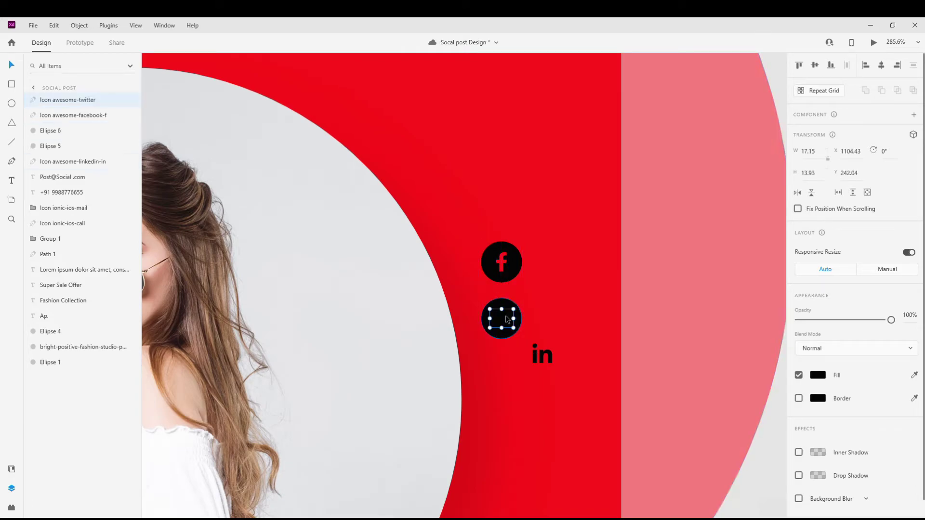
# Fill the Twitter icon with the saved red and duplicate its black circle below it.
pyautogui.click(817, 375)
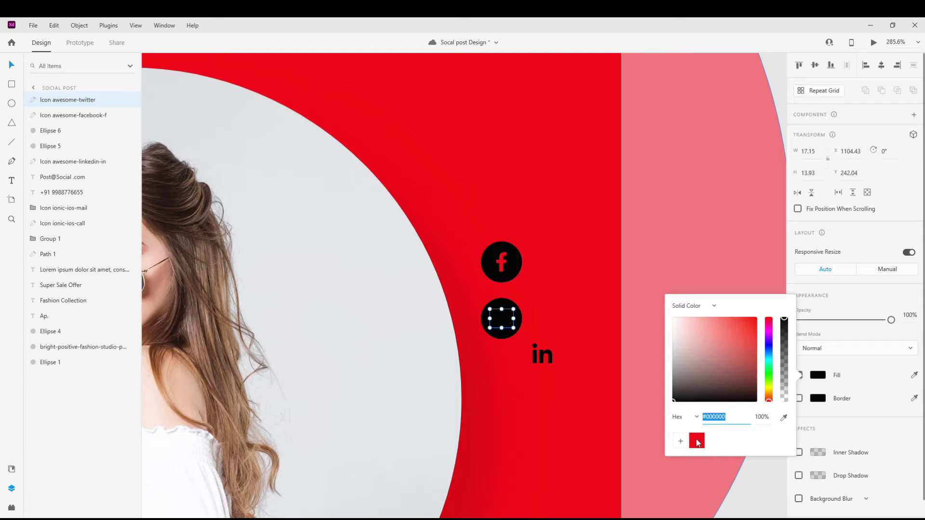
pyautogui.click(696, 441)
pyautogui.click(516, 327)
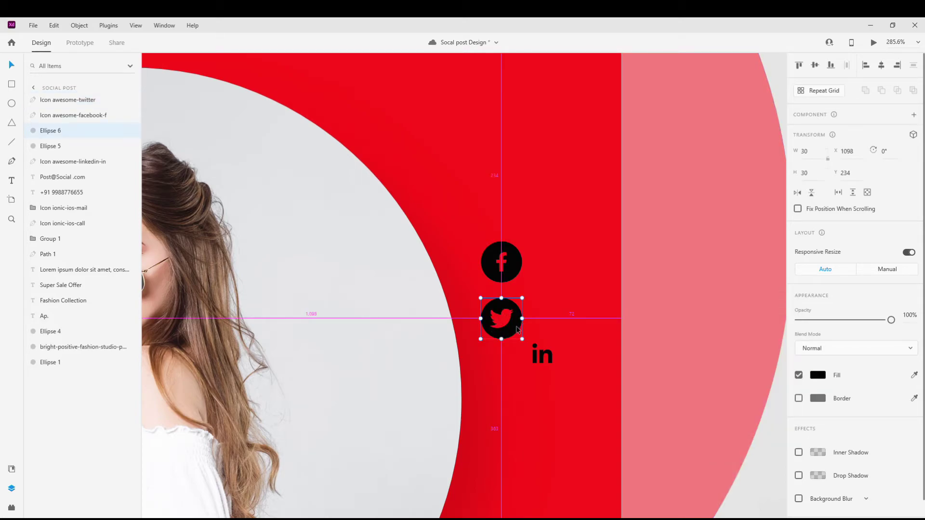
pyautogui.moveTo(516, 329); pyautogui.dragTo(519, 390)
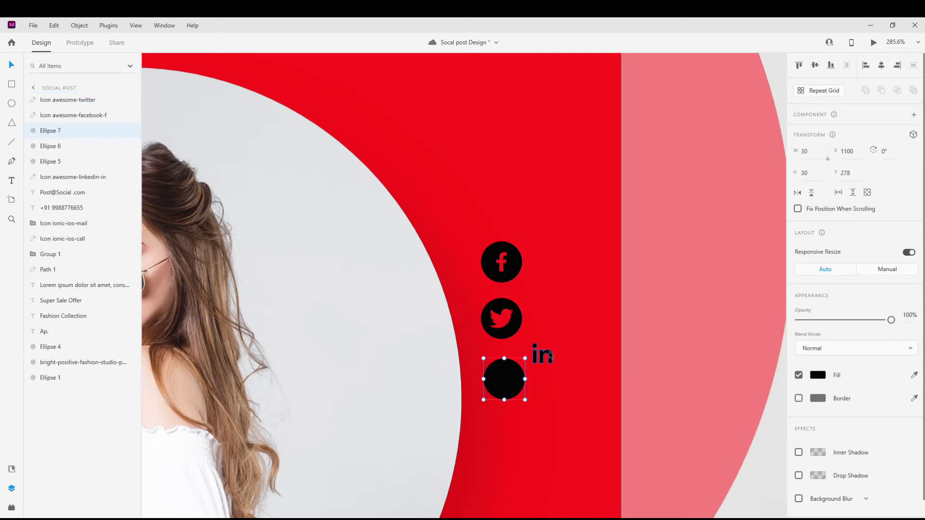
# Place the LinkedIn icon on the new circle, fill it red, and centre it.
pyautogui.moveTo(549, 355); pyautogui.dragTo(509, 380)
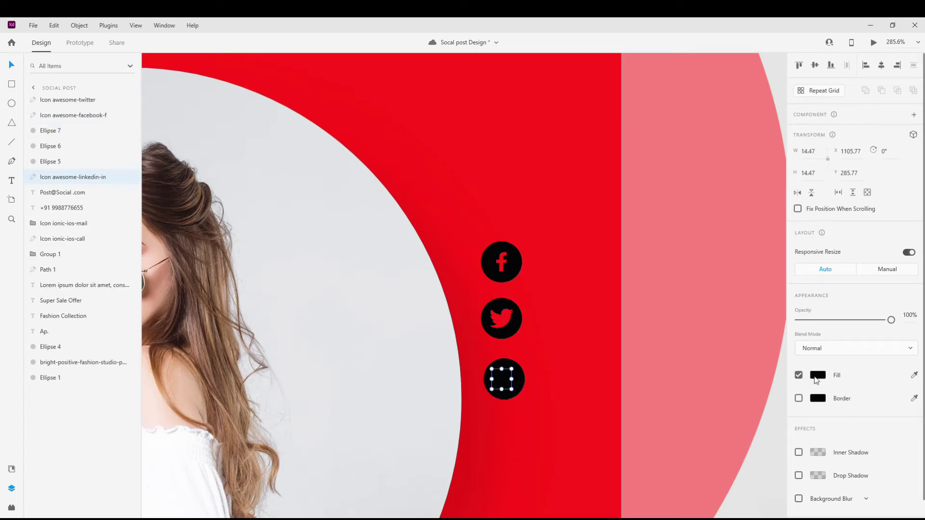
pyautogui.click(816, 379)
pyautogui.click(697, 440)
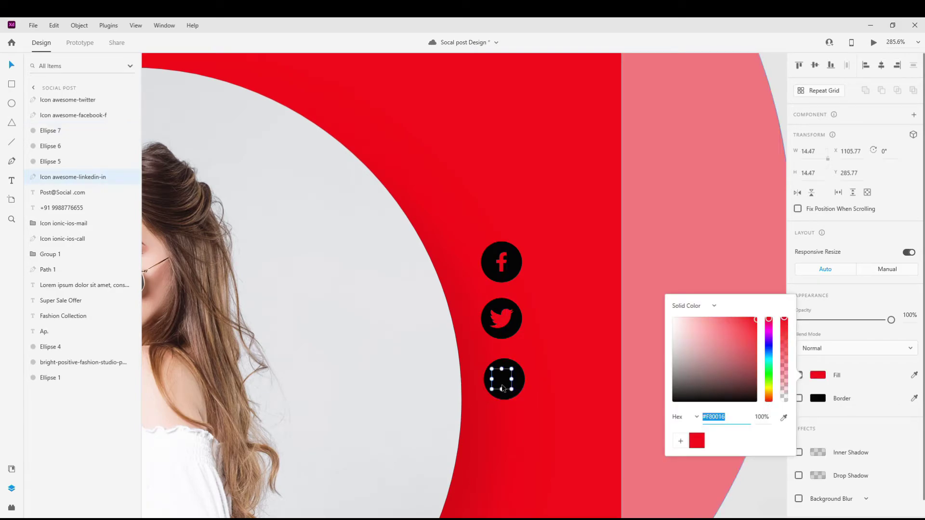
pyautogui.hotkey('ctrl', 'shift', ']')
pyautogui.scroll(1, 503, 389)
pyautogui.scroll(5, 502, 388)
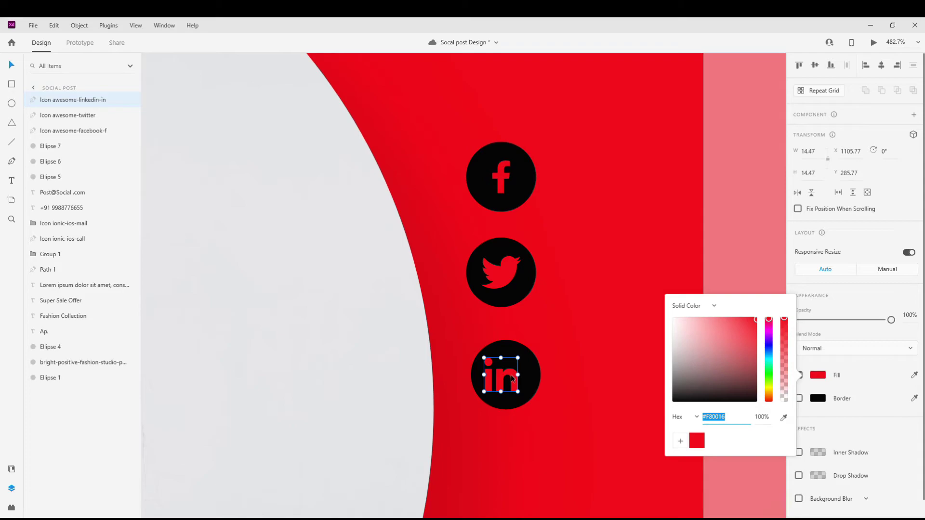
pyautogui.moveTo(511, 379); pyautogui.dragTo(515, 379)
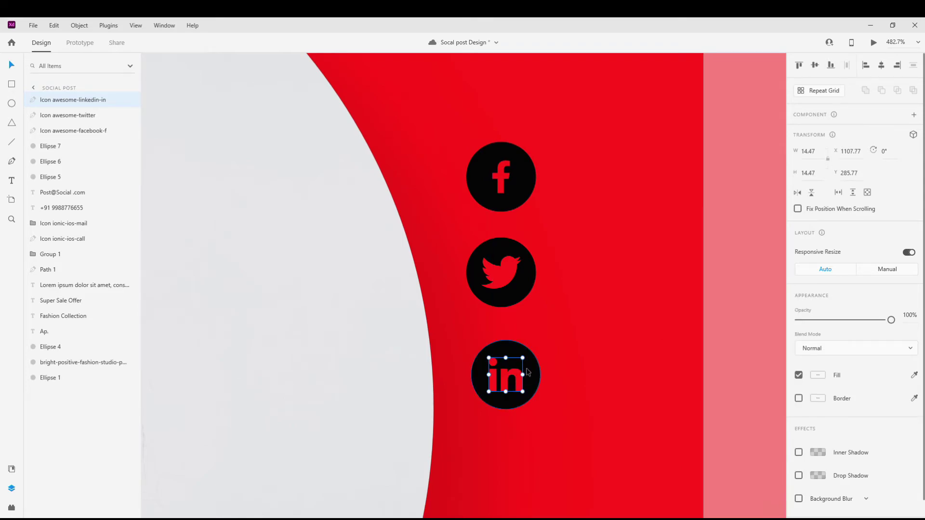
# Centre the LinkedIn, Twitter and Facebook icons on their black circles.
pyautogui.keyDown('shift'); pyautogui.click(538, 376); pyautogui.keyUp('shift')
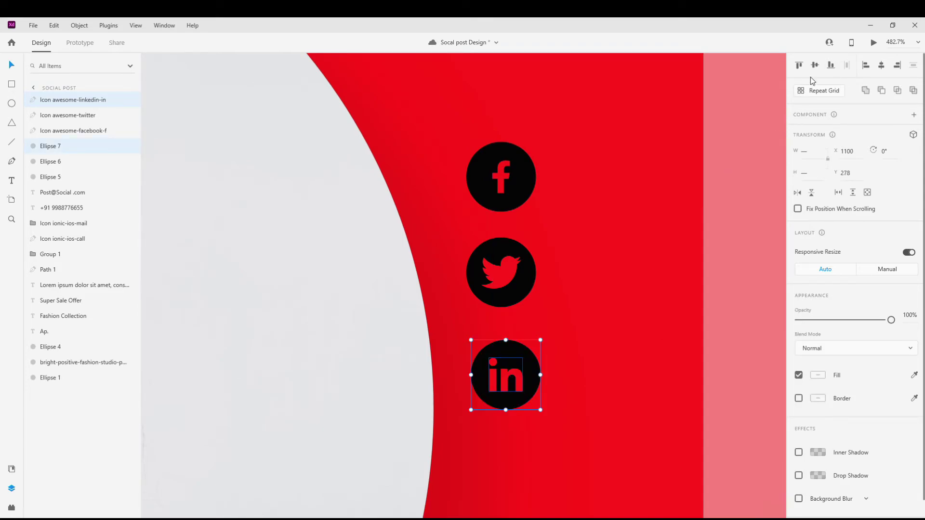
pyautogui.click(882, 66)
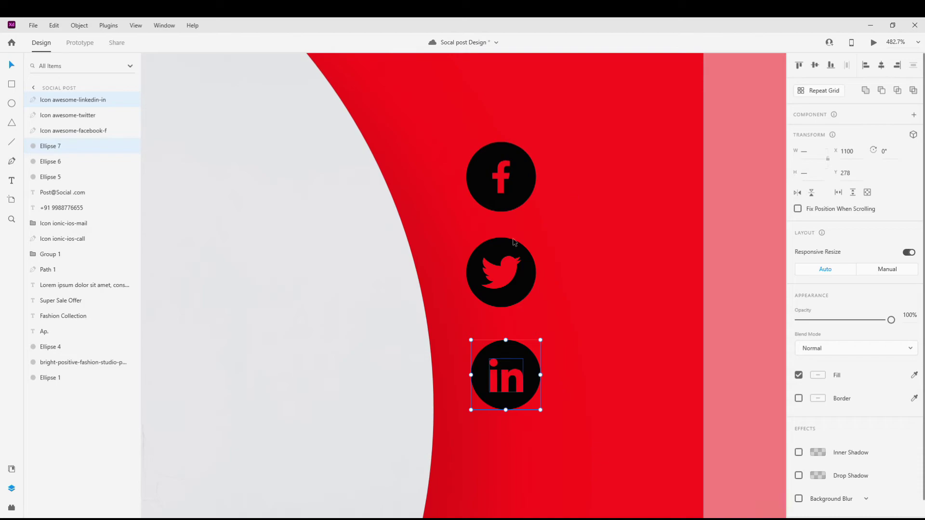
pyautogui.click(503, 272)
pyautogui.keyDown('shift'); pyautogui.click(530, 263); pyautogui.keyUp('shift')
pyautogui.click(815, 66)
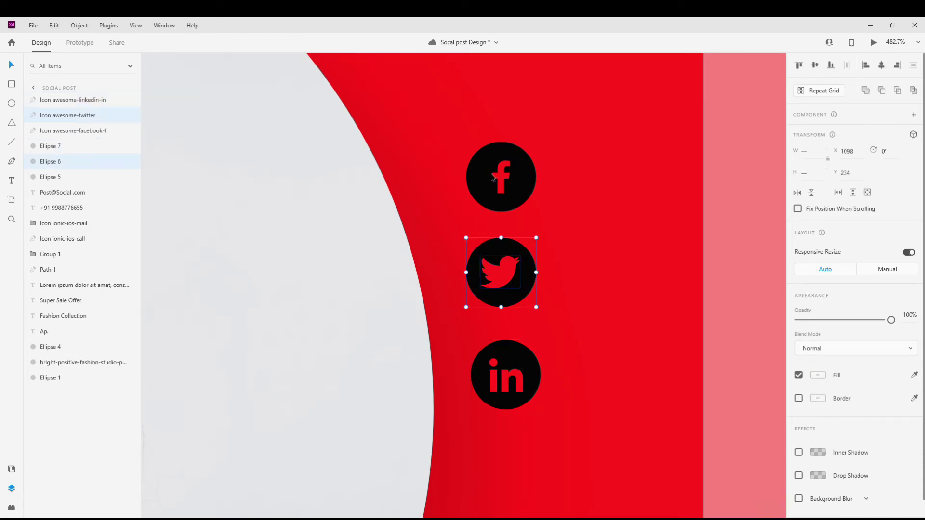
pyautogui.click(490, 181)
pyautogui.keyDown('shift'); pyautogui.click(530, 166); pyautogui.keyUp('shift')
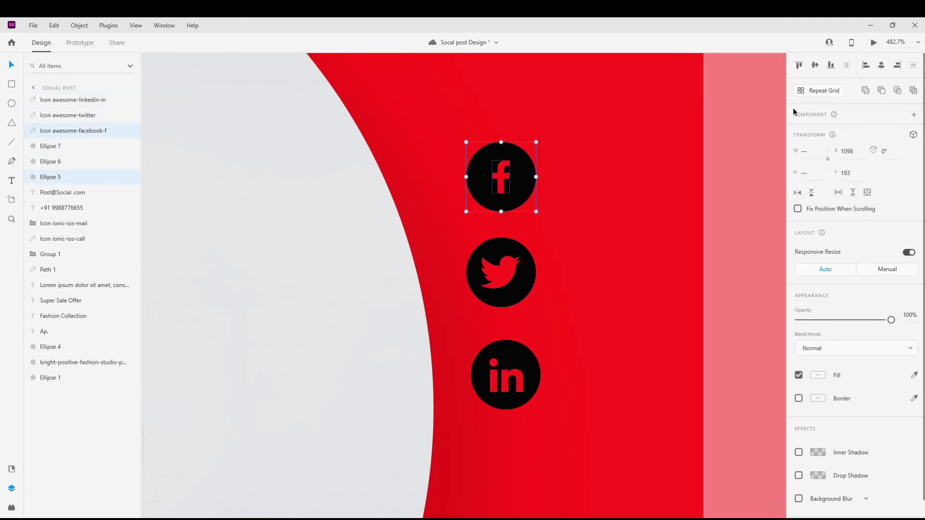
pyautogui.click(882, 67)
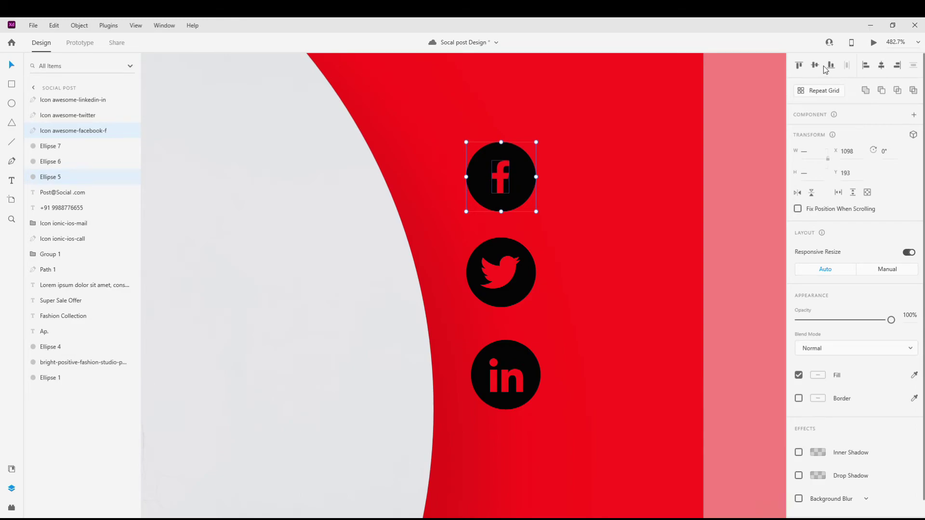
pyautogui.click(570, 211)
pyautogui.click(516, 185)
pyautogui.press('Escape')
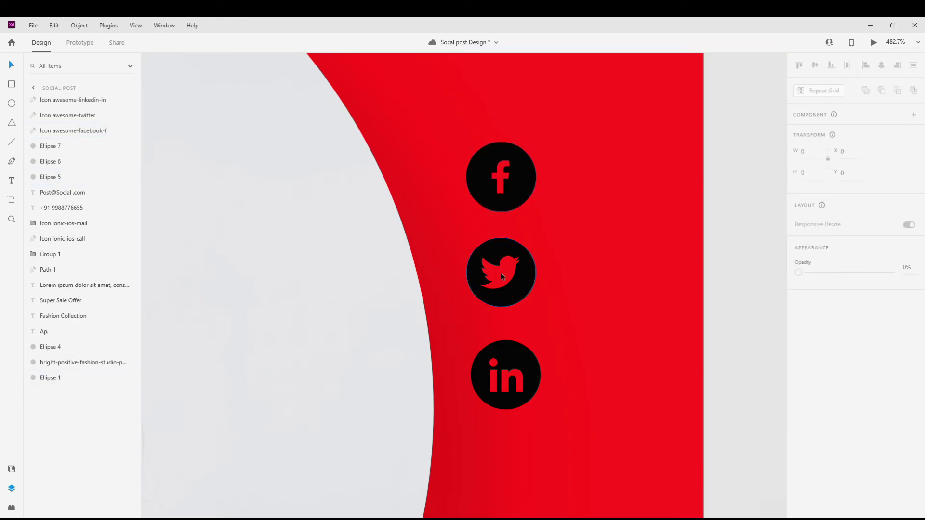
# Group the Twitter, LinkedIn and Facebook icons each with its own circle.
pyautogui.click(523, 277)
pyautogui.keyDown('shift'); pyautogui.click(529, 284); pyautogui.keyUp('shift')
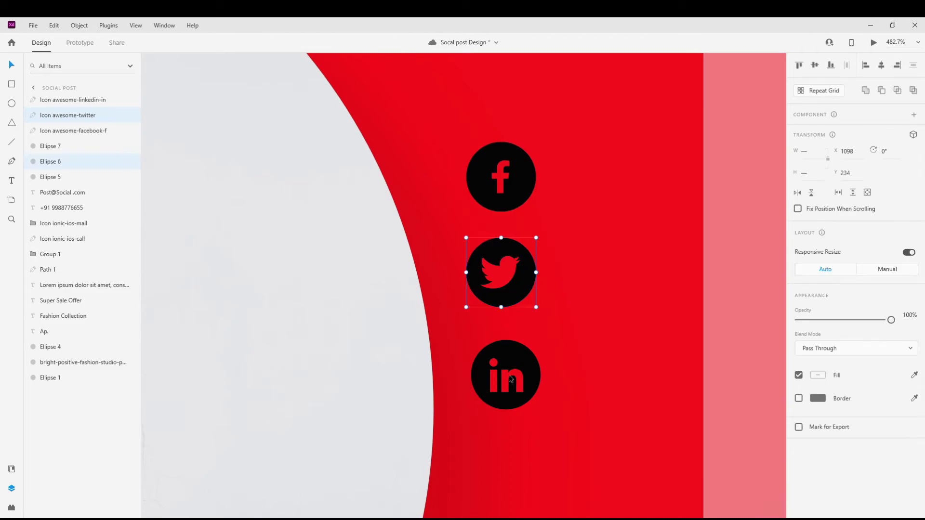
pyautogui.hotkey('ctrl', 'g')
pyautogui.click(509, 378)
pyautogui.keyDown('shift'); pyautogui.click(539, 362); pyautogui.keyUp('shift')
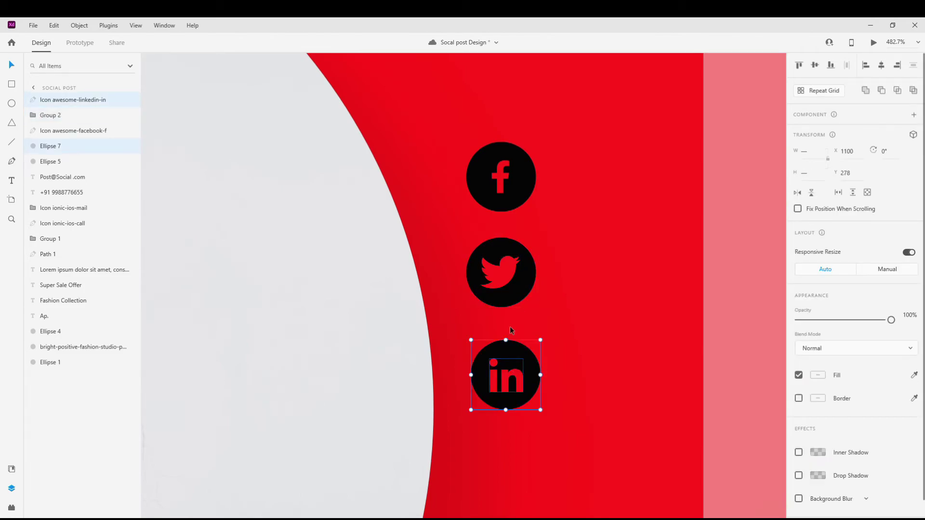
pyautogui.hotkey('ctrl', 'g')
pyautogui.click(501, 177)
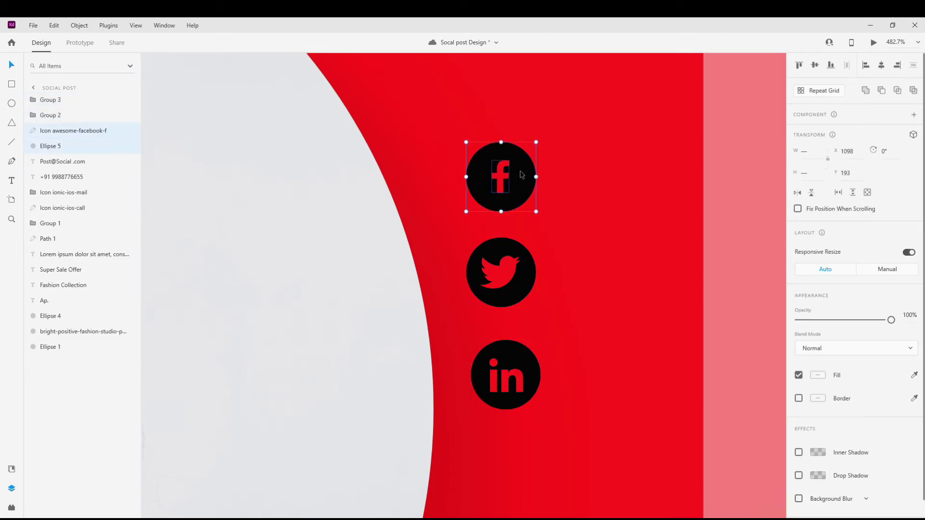
pyautogui.hotkey('ctrl', 'g')
# Distribute the three icon groups evenly in a column and group them together.
pyautogui.scroll(-3, 515, 201)
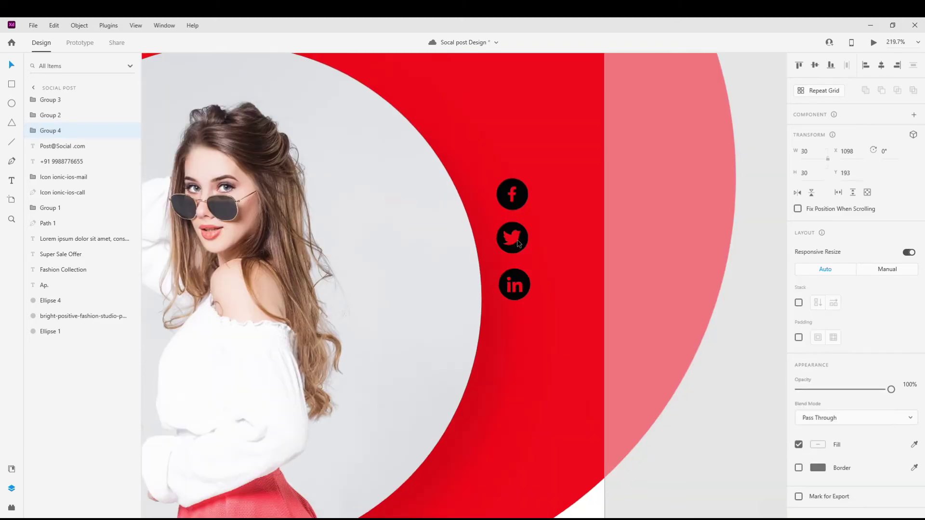
pyautogui.keyDown('shift'); pyautogui.click(517, 239); pyautogui.keyUp('shift')
pyautogui.keyDown('shift'); pyautogui.click(511, 284); pyautogui.keyUp('shift')
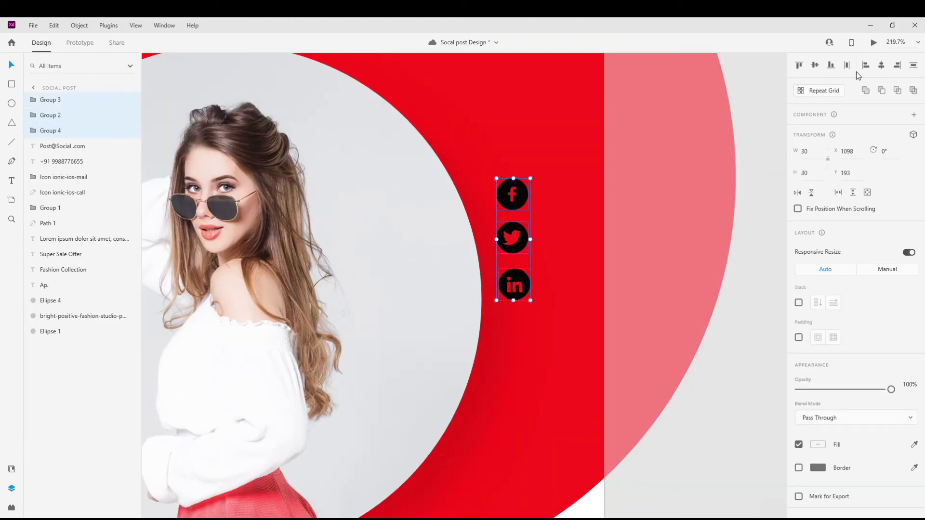
pyautogui.click(913, 65)
pyautogui.hotkey('ctrl', 'g')
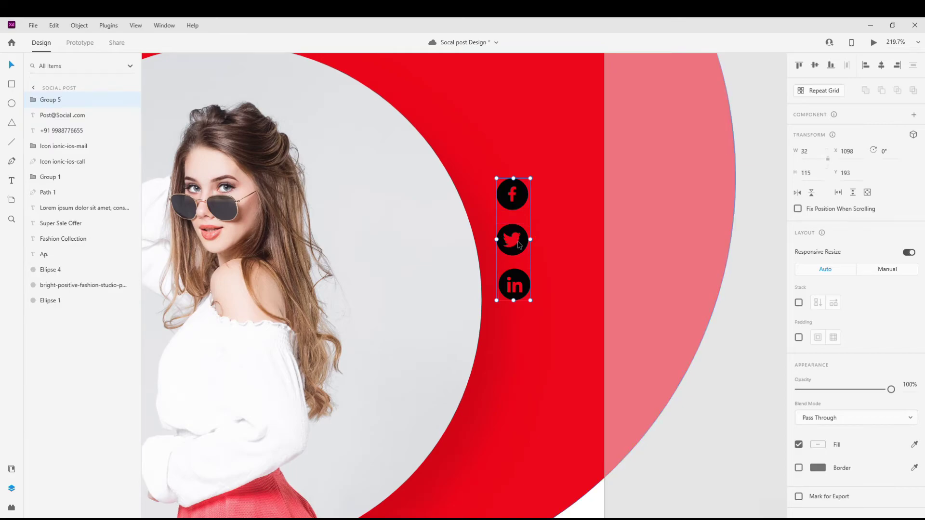
# Move the social icon group beside the photo circle.
pyautogui.moveTo(514, 239)
pyautogui.mouseDown()
pyautogui.moveTo(549, 254)
pyautogui.moveTo(544, 273)
pyautogui.mouseUp()
pyautogui.scroll(-5, 551, 256)
pyautogui.scroll(2, 548, 254)
pyautogui.scroll(2, 548, 254)
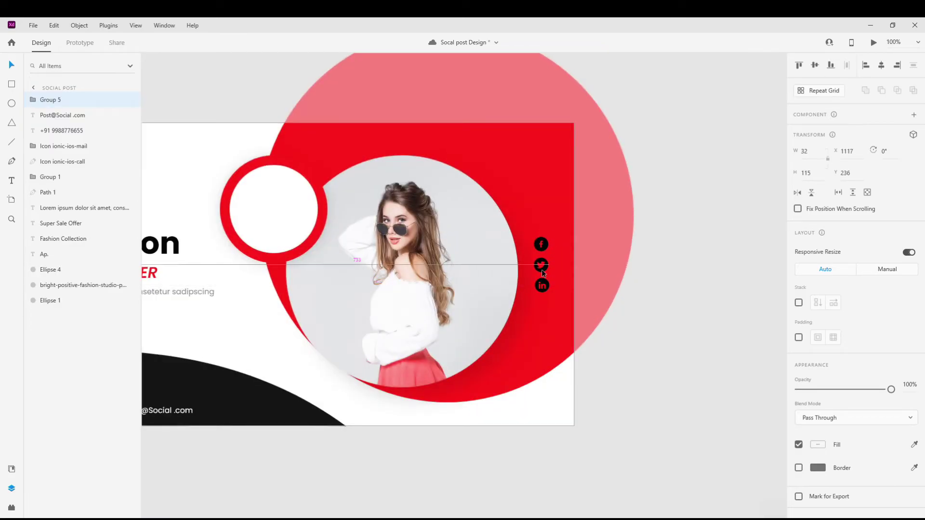
pyautogui.click(677, 288)
# Draw a small 8×8 white circle near the top of the red panel.
pyautogui.scroll(1, 648, 288)
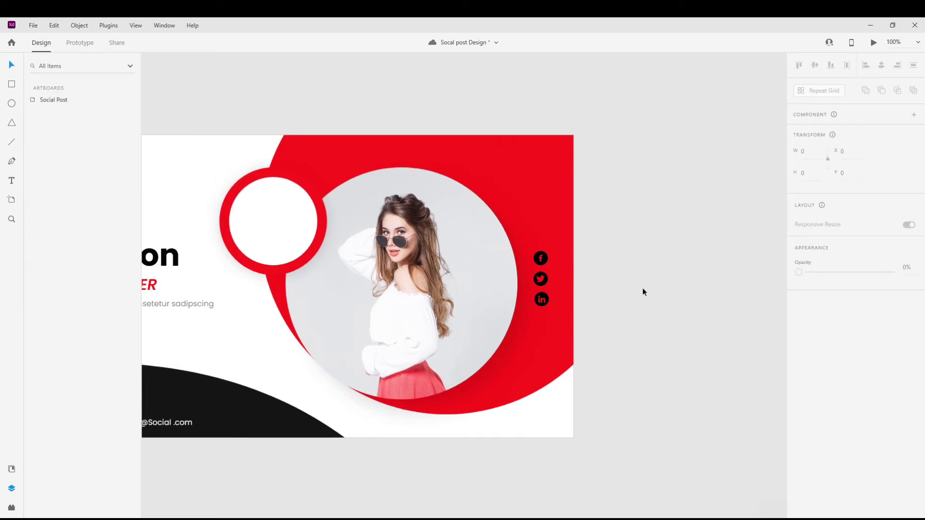
pyautogui.click(13, 104)
pyautogui.scroll(3, 508, 196)
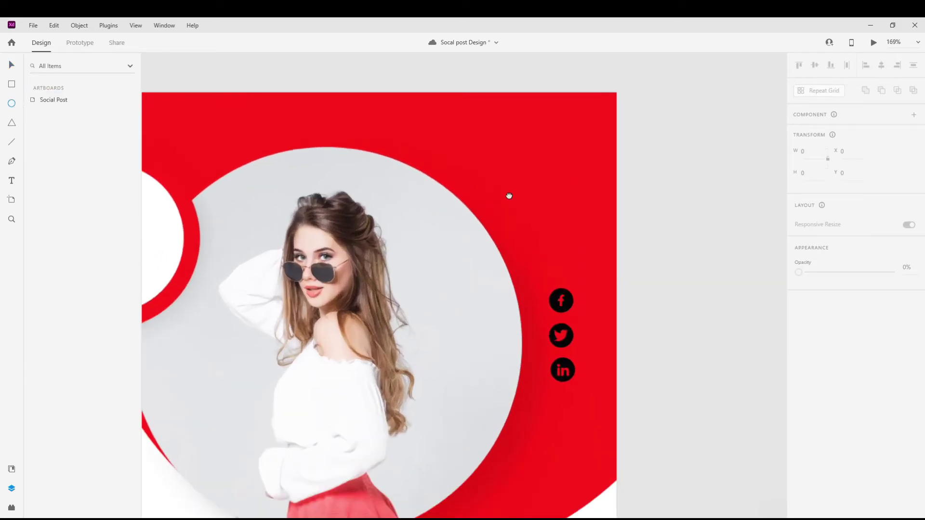
pyautogui.click(486, 176)
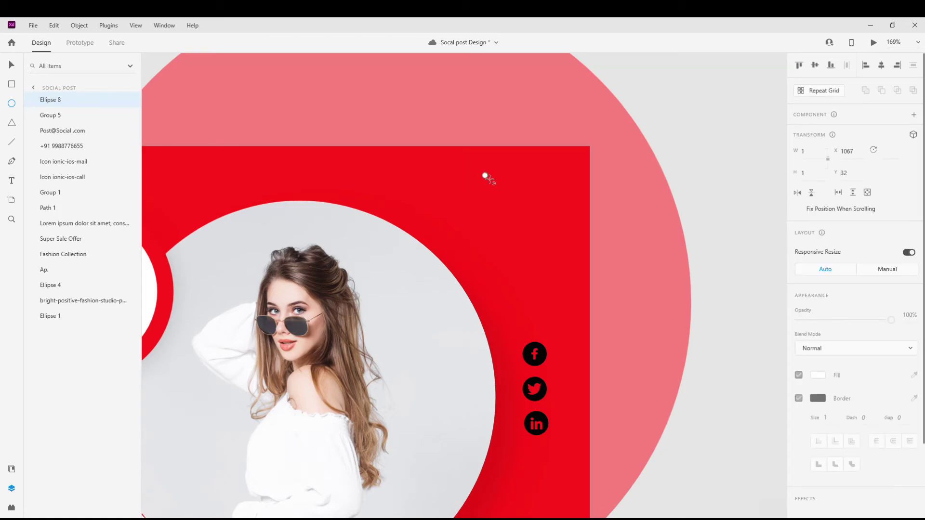
pyautogui.press('v')
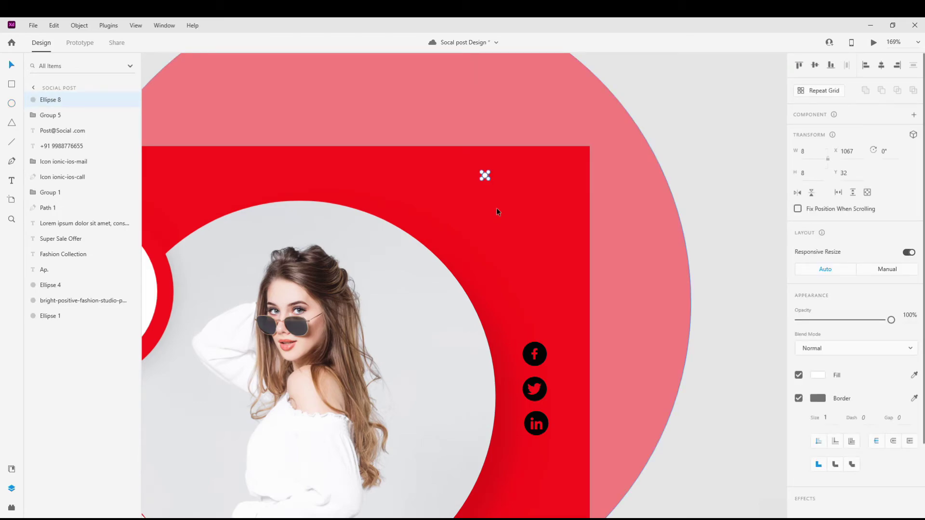
# Remove the circle's border and convert it into a Repeat Grid.
pyautogui.scroll(2, 496, 210)
pyautogui.scroll(-2, 842, 289)
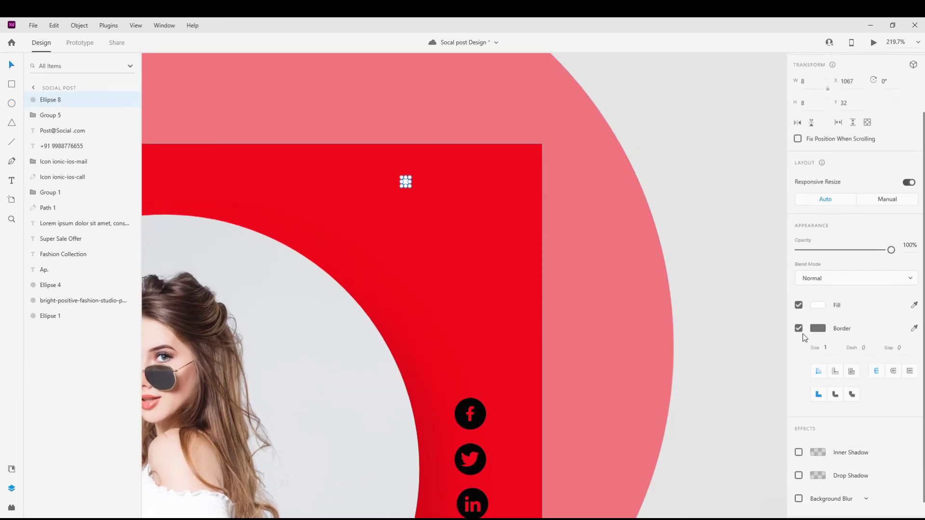
pyautogui.click(799, 330)
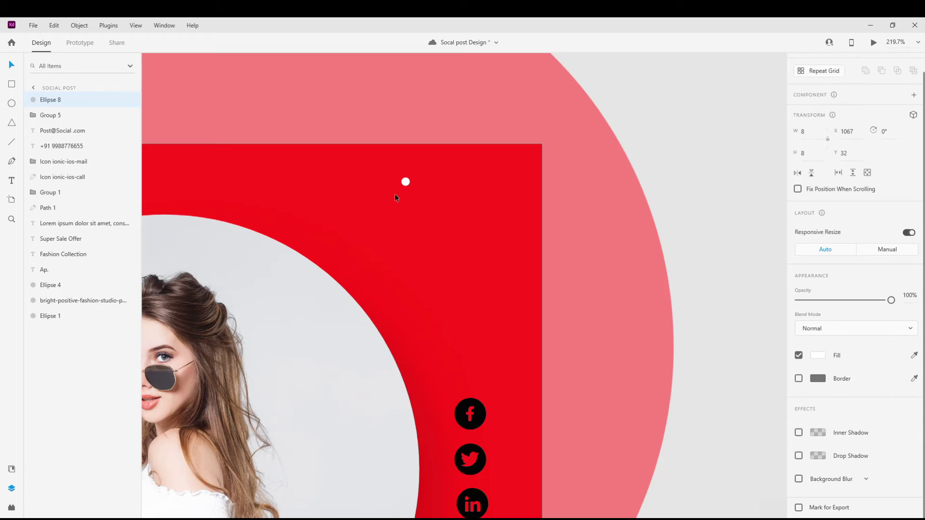
pyautogui.click(821, 71)
# Stretch the dot Repeat Grid to six columns by six rows with tighter gaps, then ungroup it.
pyautogui.moveTo(408, 183)
pyautogui.mouseDown()
pyautogui.moveTo(538, 197)
pyautogui.moveTo(476, 188)
pyautogui.mouseUp()
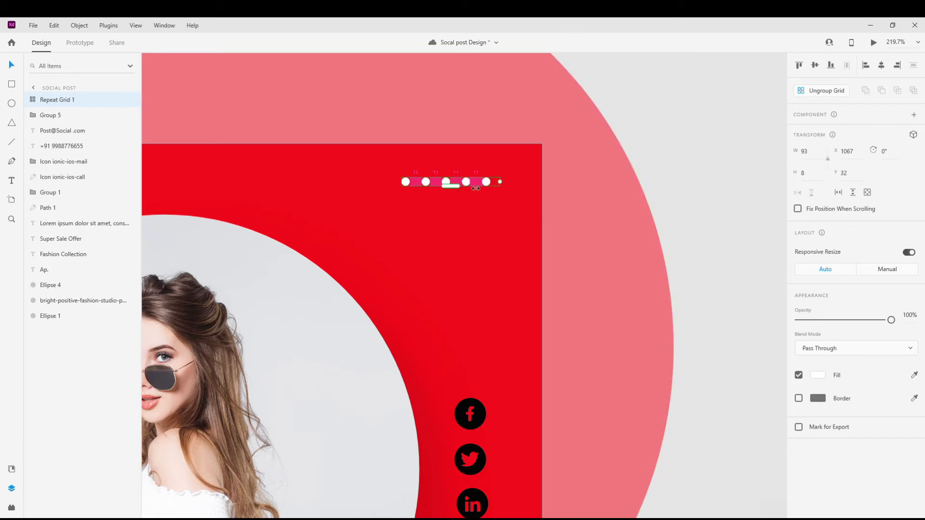
pyautogui.moveTo(474, 188)
pyautogui.mouseDown()
pyautogui.moveTo(516, 182)
pyautogui.moveTo(457, 223)
pyautogui.moveTo(463, 336)
pyautogui.mouseUp()
pyautogui.moveTo(423, 286); pyautogui.dragTo(423, 251)
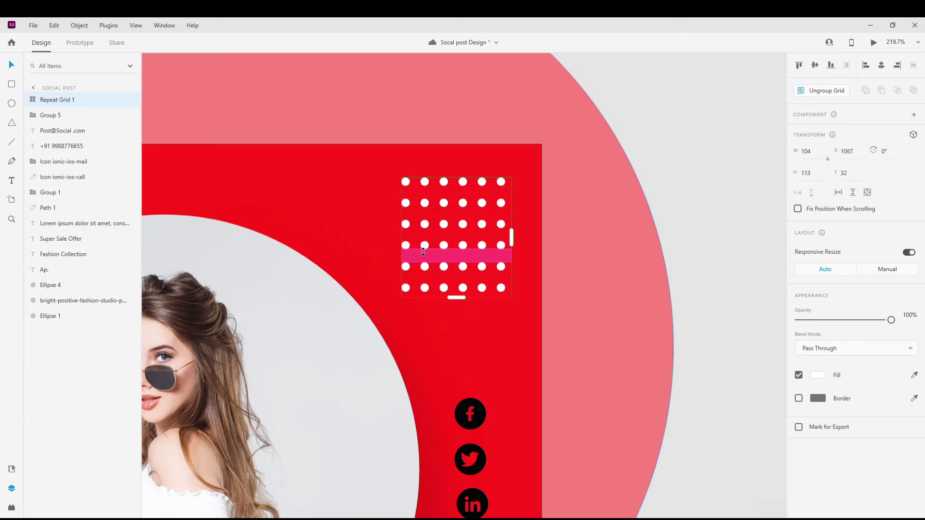
pyautogui.scroll(5, 423, 251)
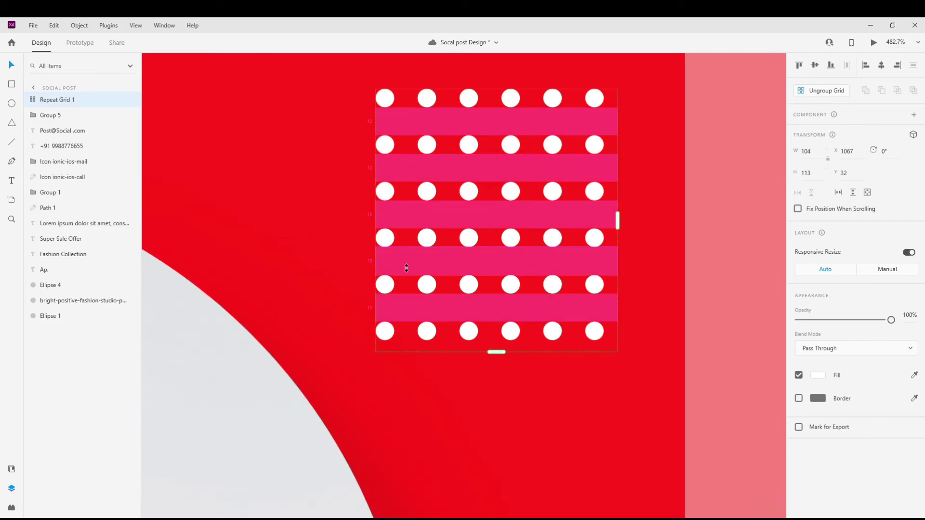
pyautogui.moveTo(405, 262); pyautogui.dragTo(405, 257)
pyautogui.hotkey('ctrl', '0')
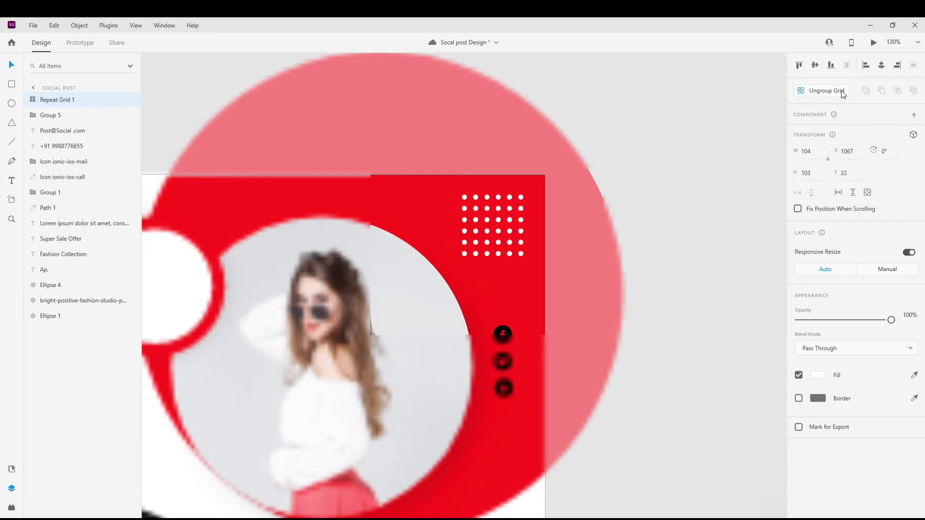
pyautogui.click(843, 91)
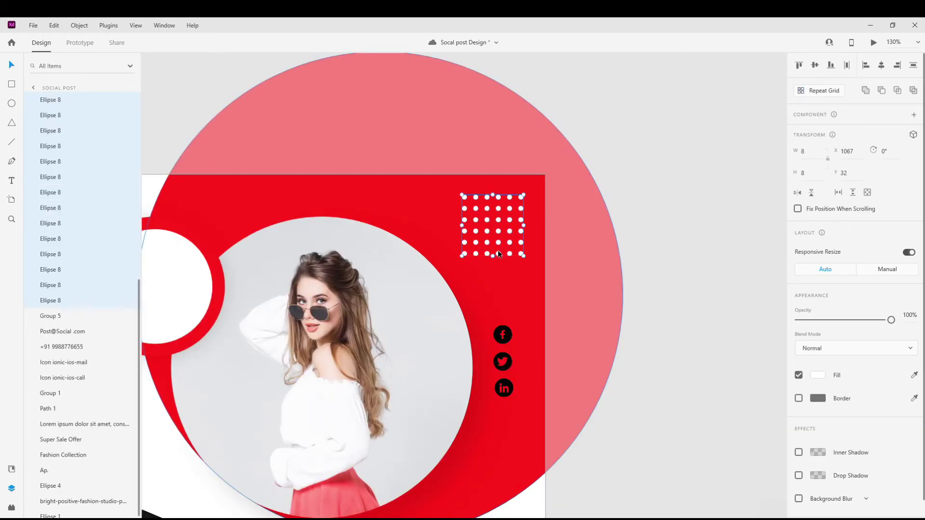
# Group the dots and delete the lower-left ones, leaving a triangle of dots.
pyautogui.hotkey('ctrl', 'g')
pyautogui.scroll(2, 515, 251)
pyautogui.doubleClick(513, 255)
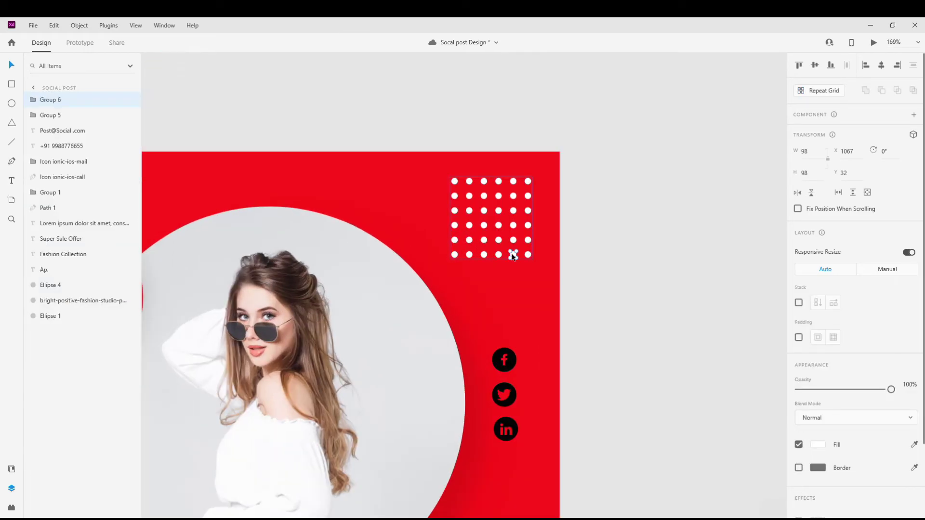
pyautogui.keyDown('shift'); pyautogui.click(499, 240); pyautogui.keyUp('shift')
pyautogui.keyDown('shift'); pyautogui.click(486, 225); pyautogui.keyUp('shift')
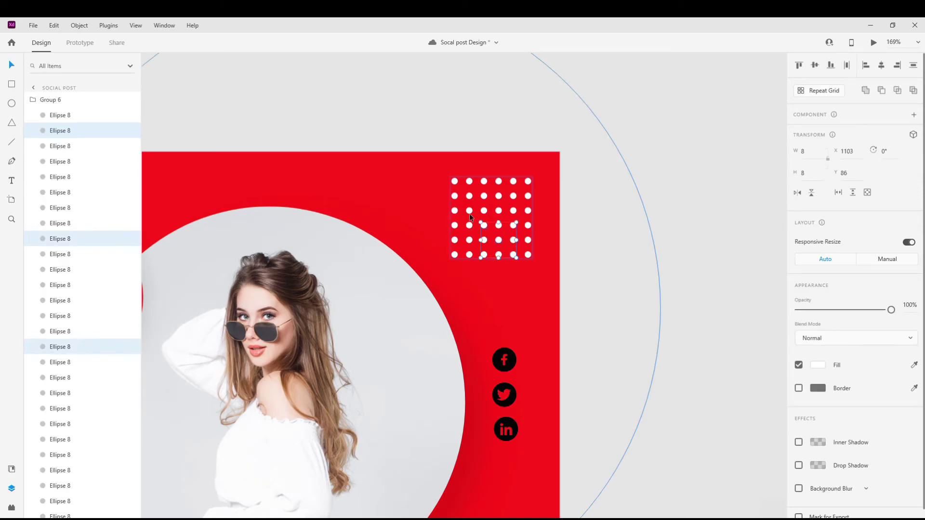
pyautogui.keyDown('shift'); pyautogui.click(469, 212); pyautogui.keyUp('shift')
pyautogui.keyDown('shift'); pyautogui.click(454, 196); pyautogui.keyUp('shift')
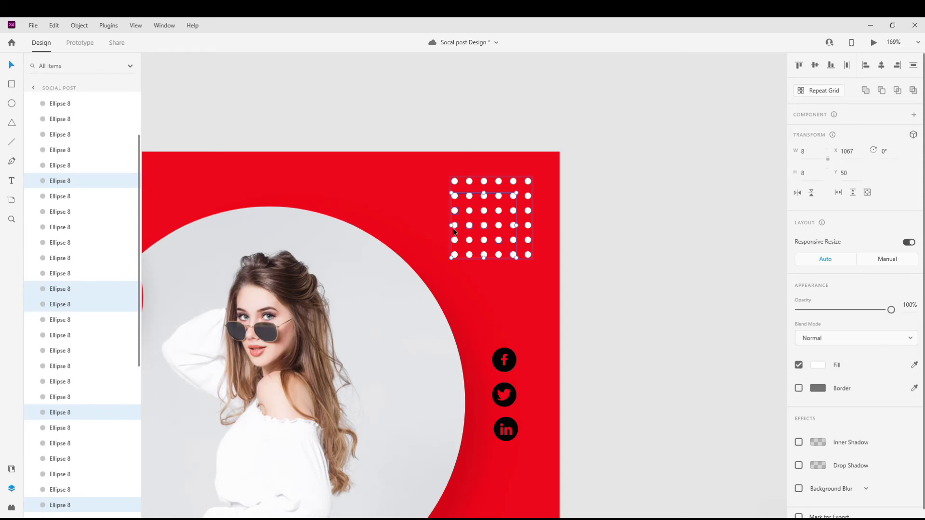
pyautogui.keyDown('shift'); pyautogui.click(453, 240); pyautogui.keyUp('shift')
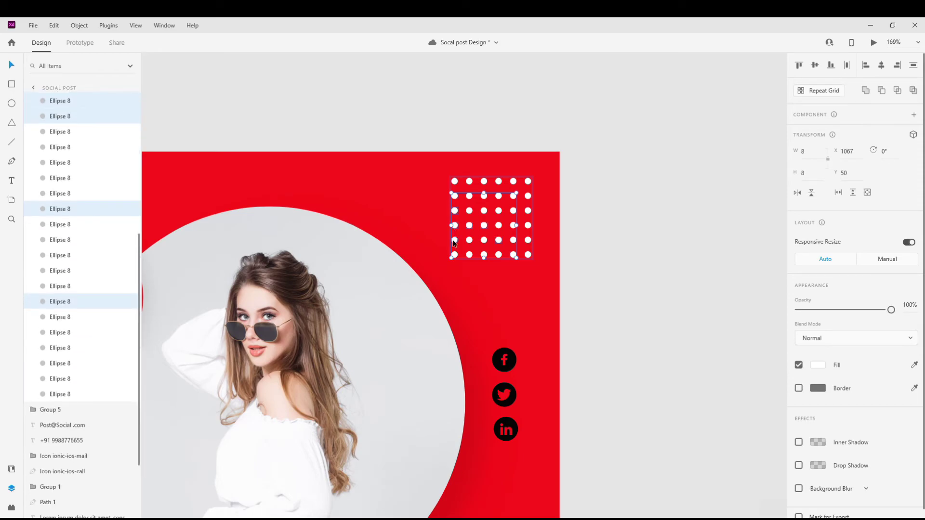
pyautogui.keyDown('shift'); pyautogui.click(484, 241); pyautogui.keyUp('shift')
pyautogui.keyDown('shift'); pyautogui.click(455, 254); pyautogui.keyUp('shift')
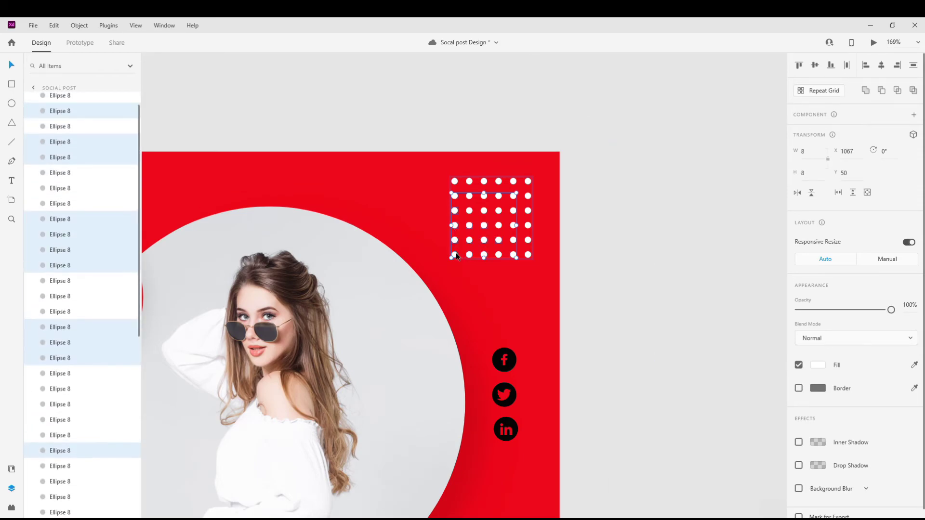
pyautogui.press('Delete')
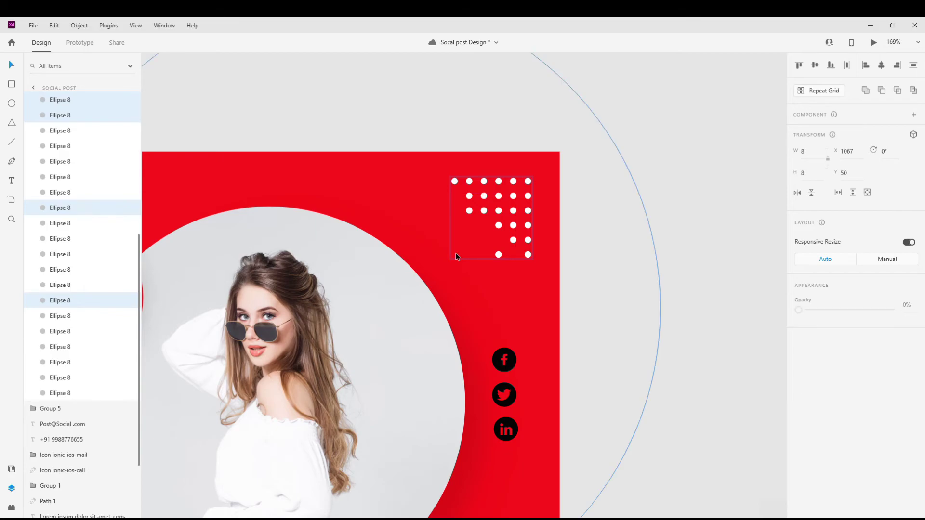
pyautogui.keyDown('shift'); pyautogui.click(469, 211); pyautogui.keyUp('shift')
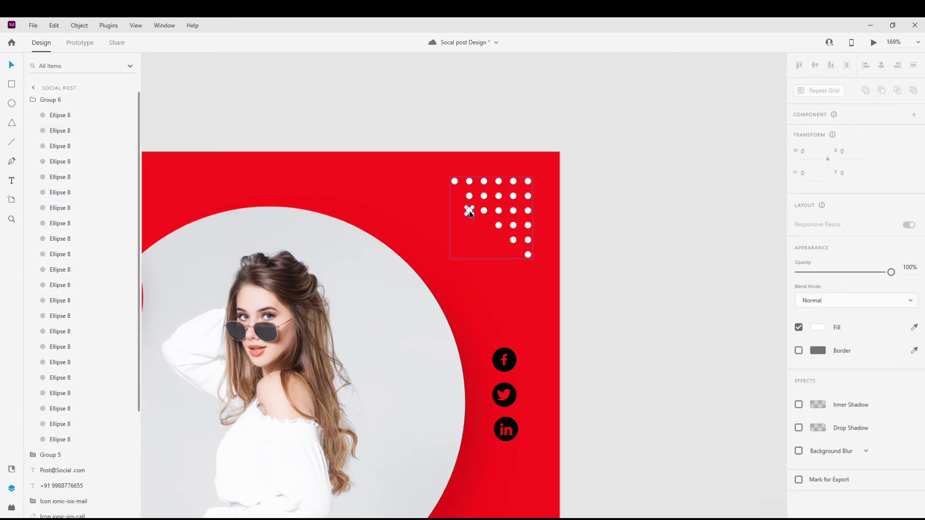
pyautogui.press('Delete')
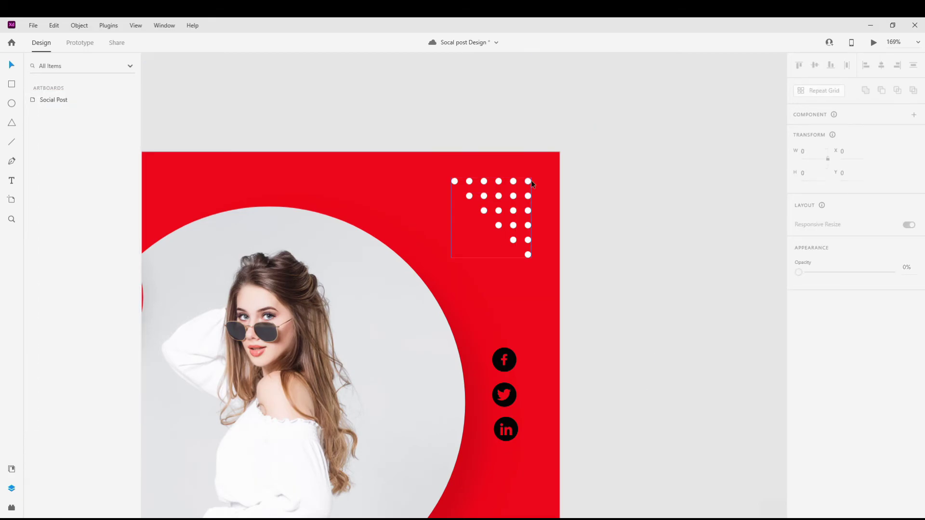
# Shrink the dot triangle to about 65×65 and move it into the red panel's top-right corner.
pyautogui.click(530, 180)
pyautogui.scroll(-5, 551, 202)
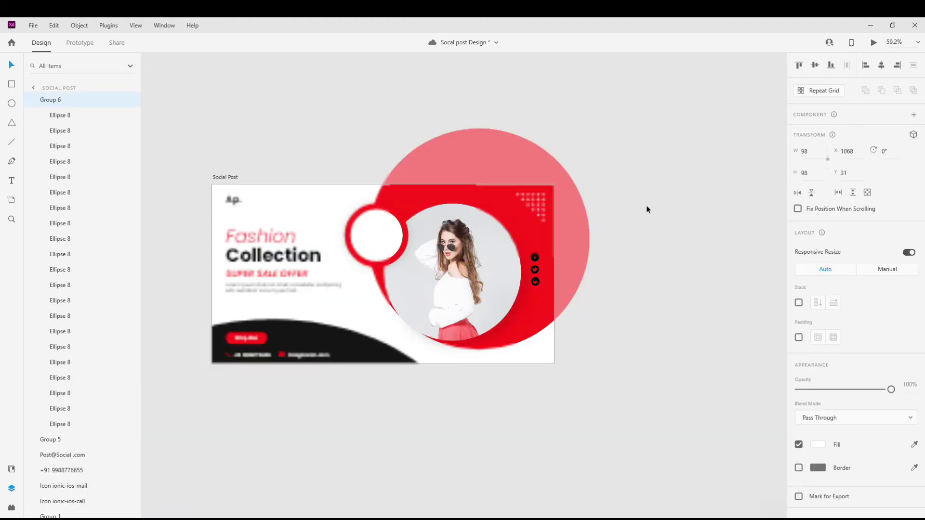
pyautogui.scroll(5, 554, 207)
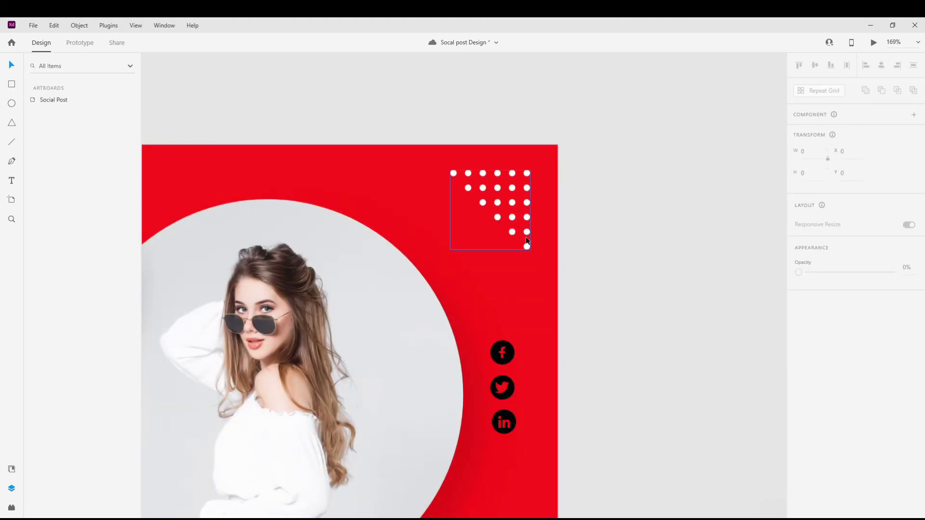
pyautogui.click(526, 241)
pyautogui.moveTo(530, 249); pyautogui.dragTo(503, 222)
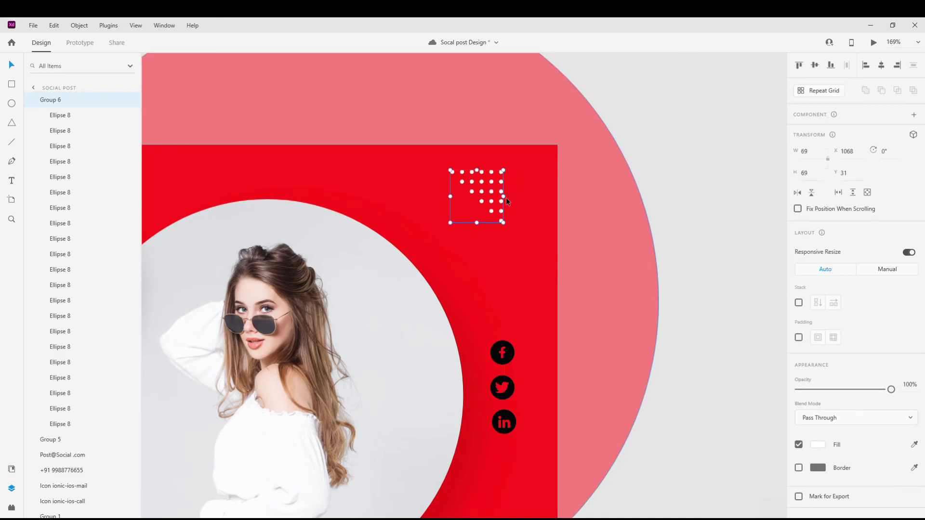
pyautogui.moveTo(491, 184); pyautogui.dragTo(510, 192)
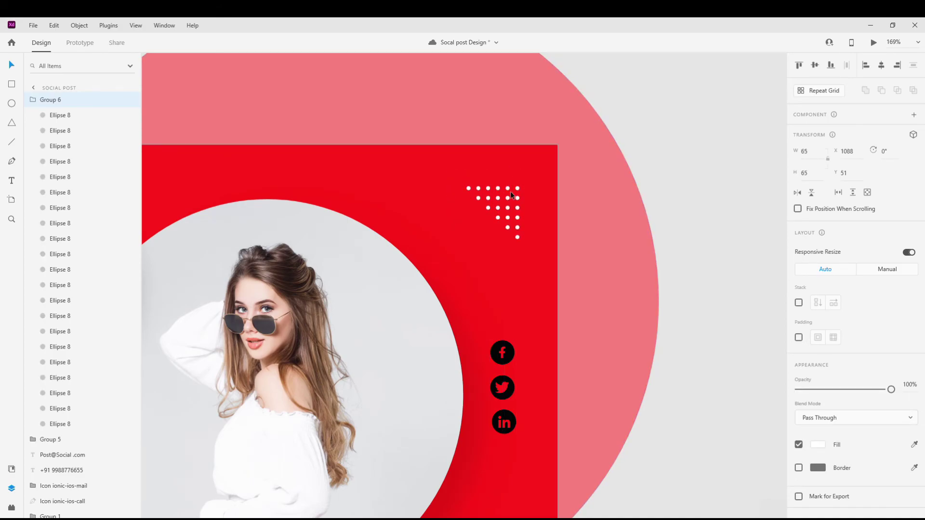
pyautogui.scroll(-1, 510, 191)
pyautogui.scroll(-5, 511, 189)
pyautogui.click(619, 206)
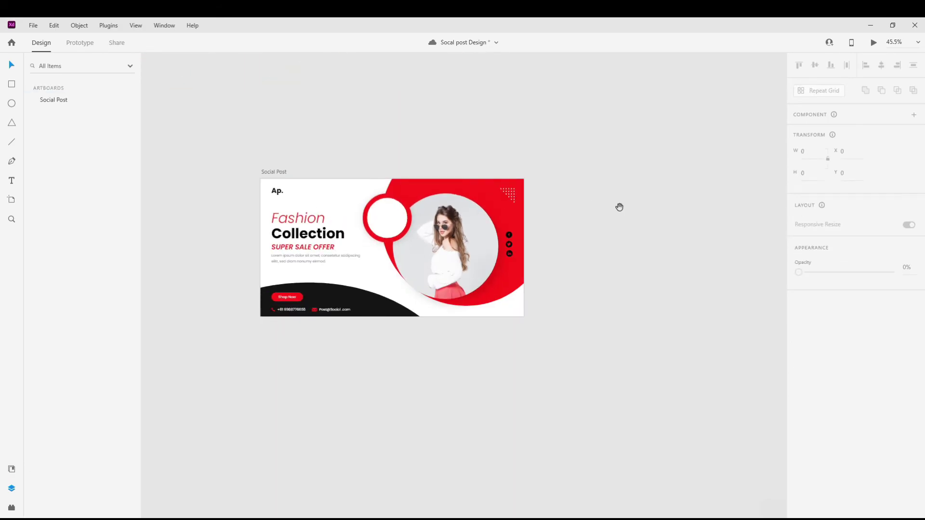
pyautogui.scroll(2, 531, 213)
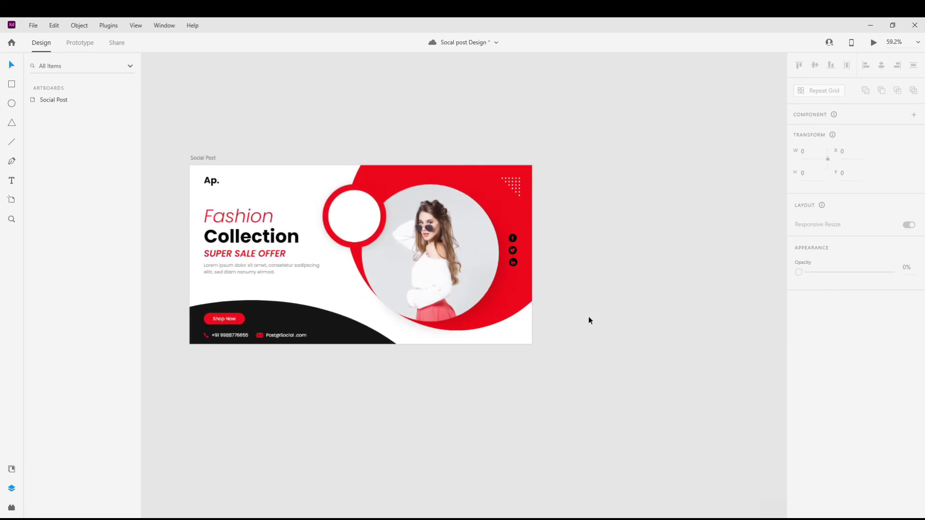
pyautogui.click(209, 161)
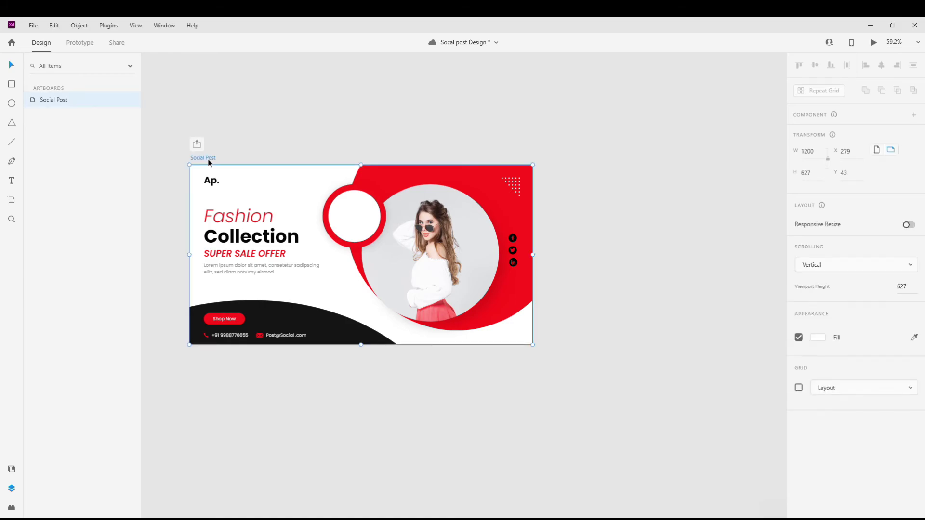
pyautogui.hotkey('ctrl', 'Return')
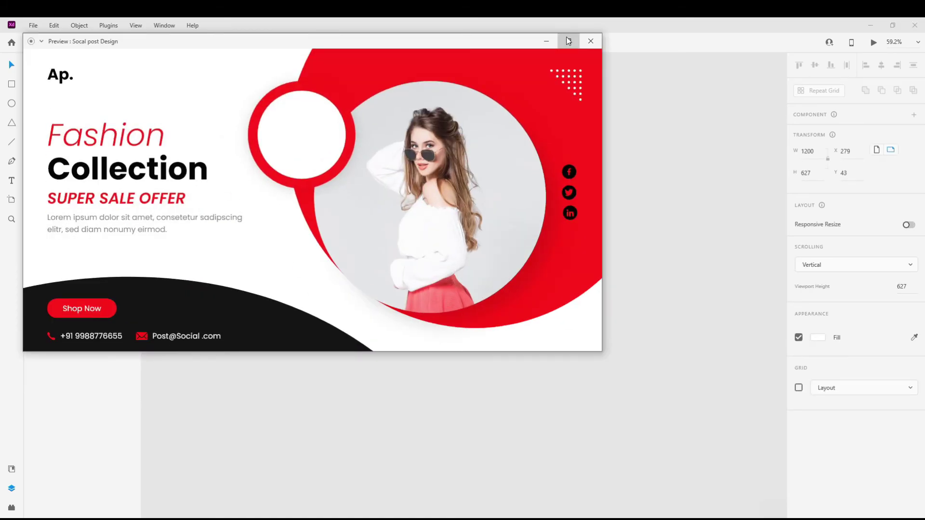
pyautogui.click(568, 40)
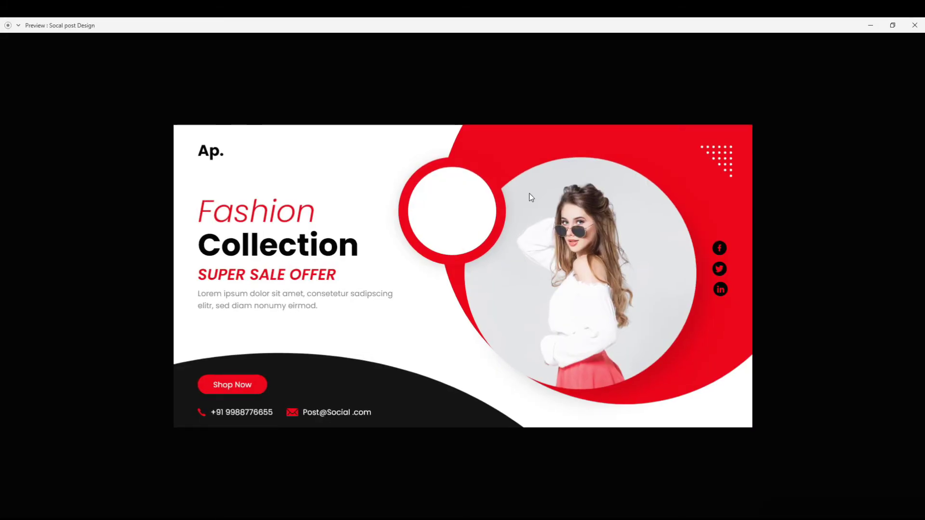
pyautogui.click(915, 25)
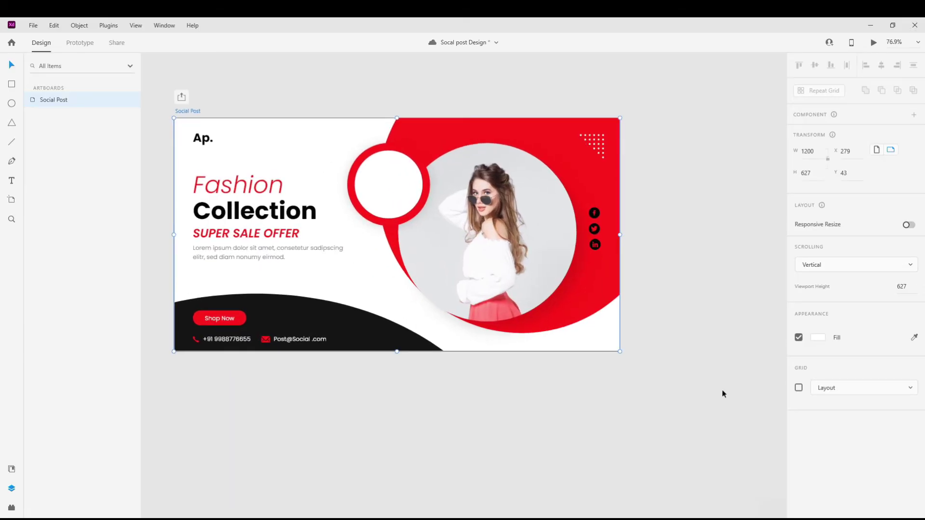
pyautogui.click(717, 383)
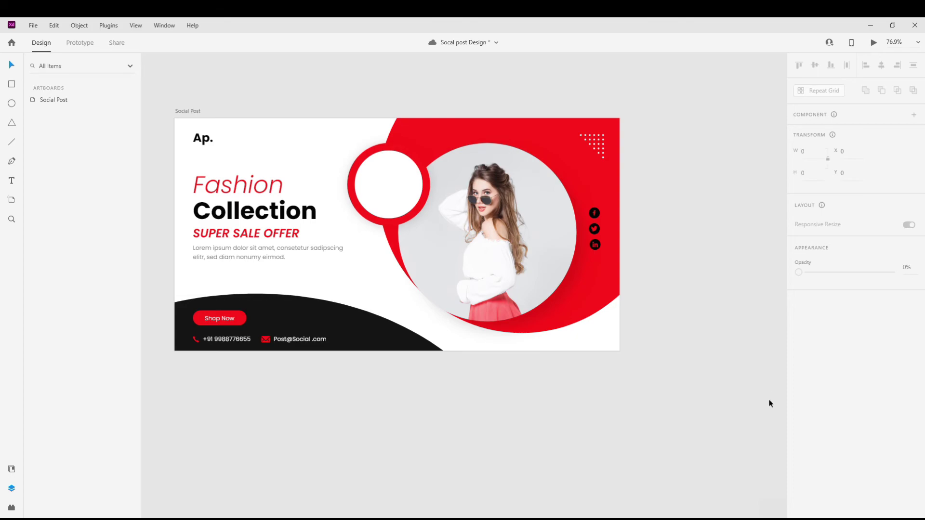
# Add an 'up to' text line inside the white circle.
pyautogui.scroll(3, 421, 192)
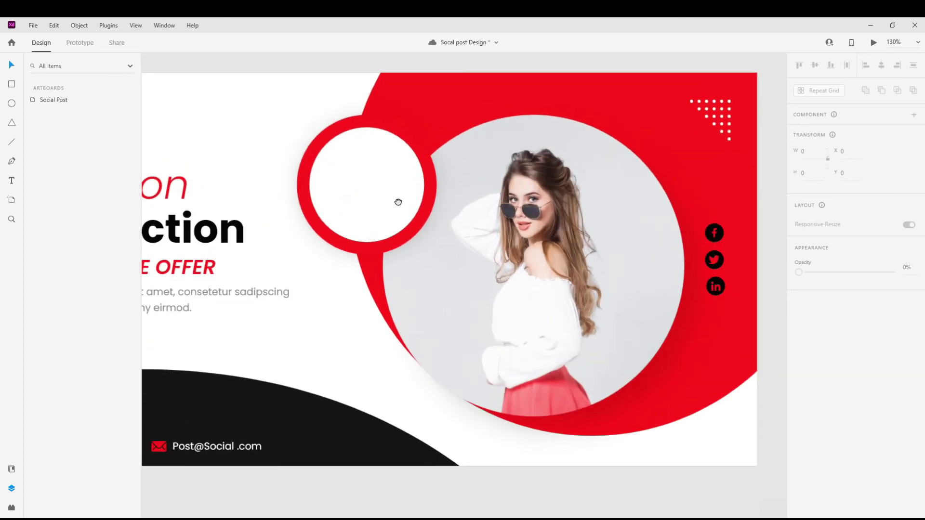
pyautogui.press('t')
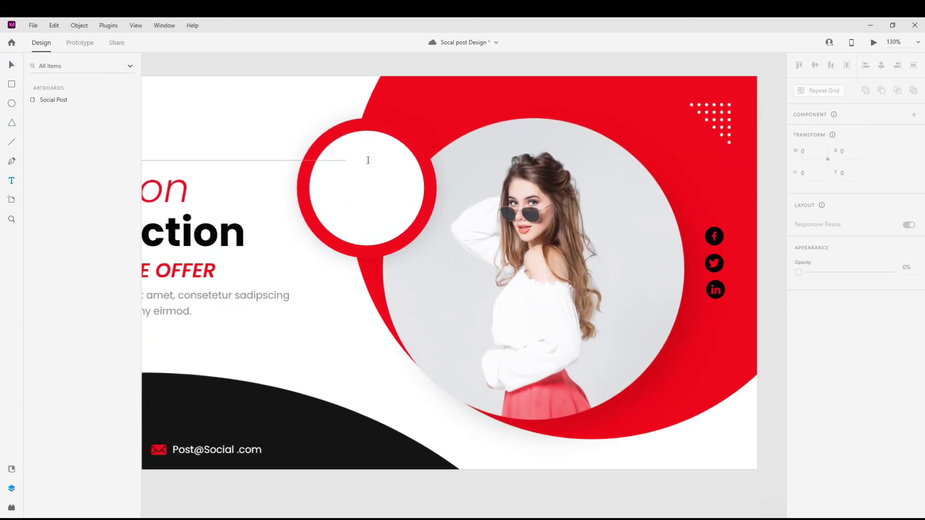
pyautogui.click(368, 160)
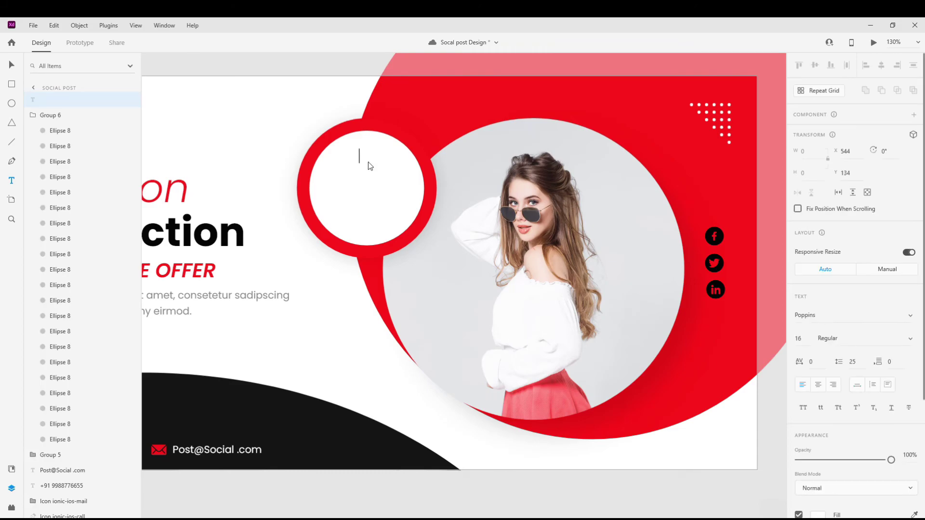
pyautogui.write('upto')
pyautogui.press('Escape')
# Style the label black, all caps, Medium weight, size 18.
pyautogui.scroll(-5, 853, 289)
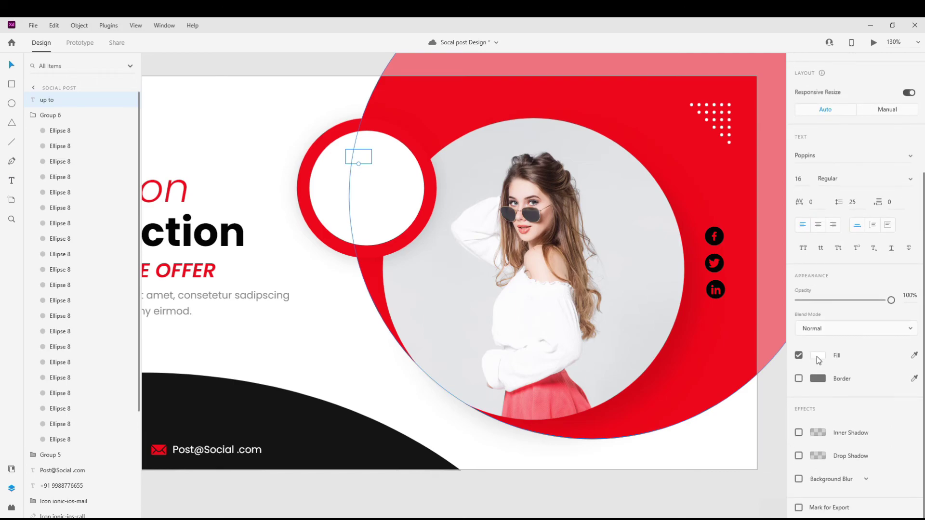
pyautogui.click(817, 355)
pyautogui.click(673, 373)
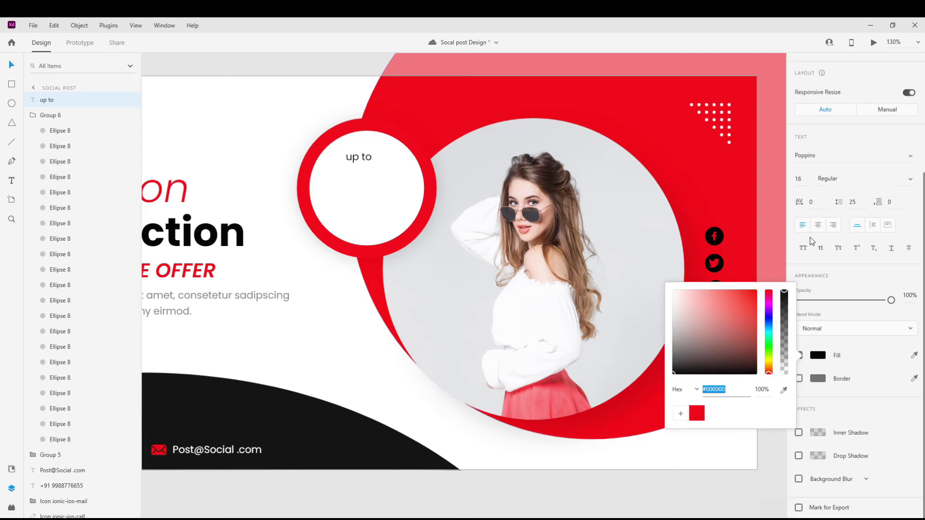
pyautogui.click(803, 248)
pyautogui.click(871, 182)
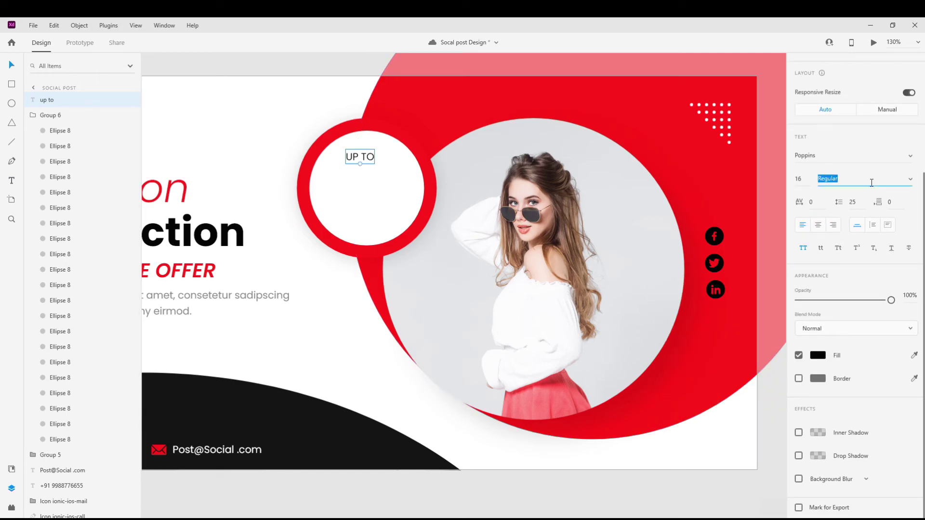
pyautogui.write('Medium')
pyautogui.press('Return')
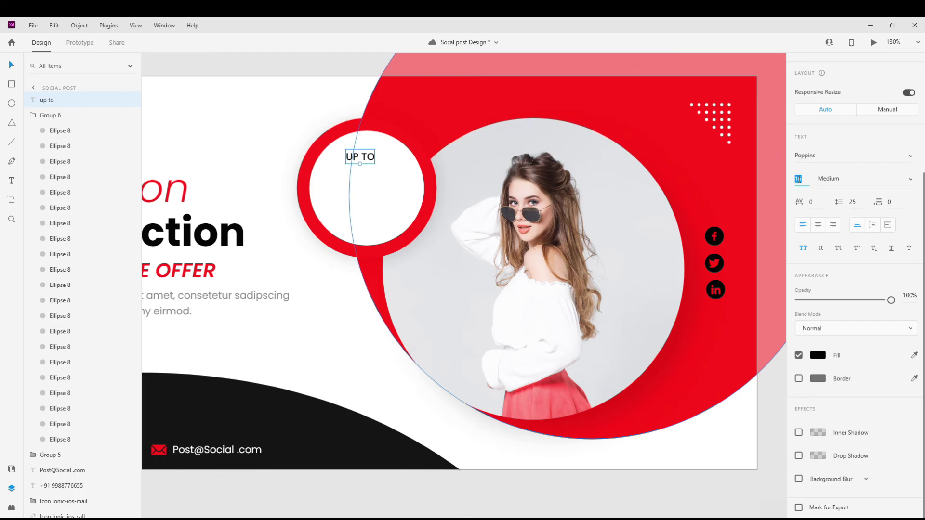
pyautogui.write('18')
pyautogui.press('Return')
# Copy the UP TO label below it, change it to 50% and enlarge it.
pyautogui.moveTo(363, 156); pyautogui.dragTo(369, 187)
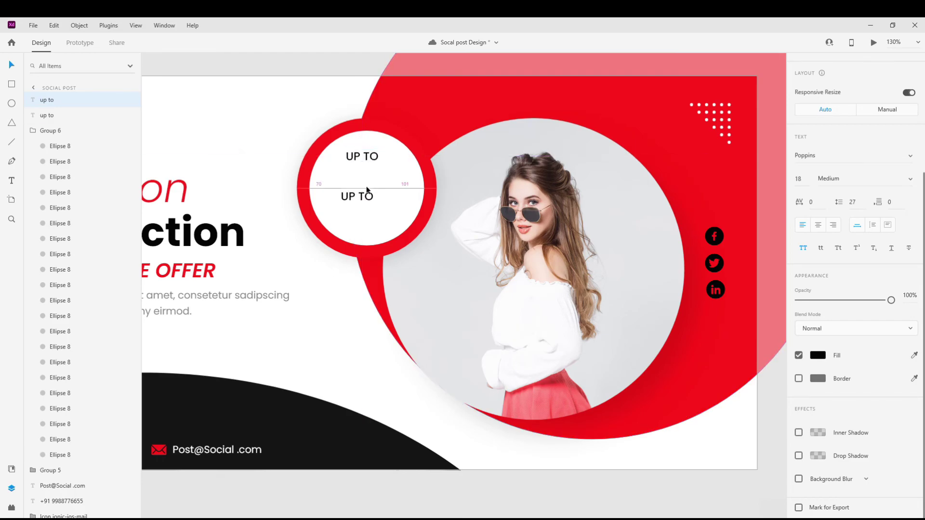
pyautogui.doubleClick(368, 185)
pyautogui.write('50')
pyautogui.press('Escape')
pyautogui.moveTo(364, 198)
pyautogui.mouseDown()
pyautogui.moveTo(363, 212)
pyautogui.moveTo(365, 200)
pyautogui.mouseUp()
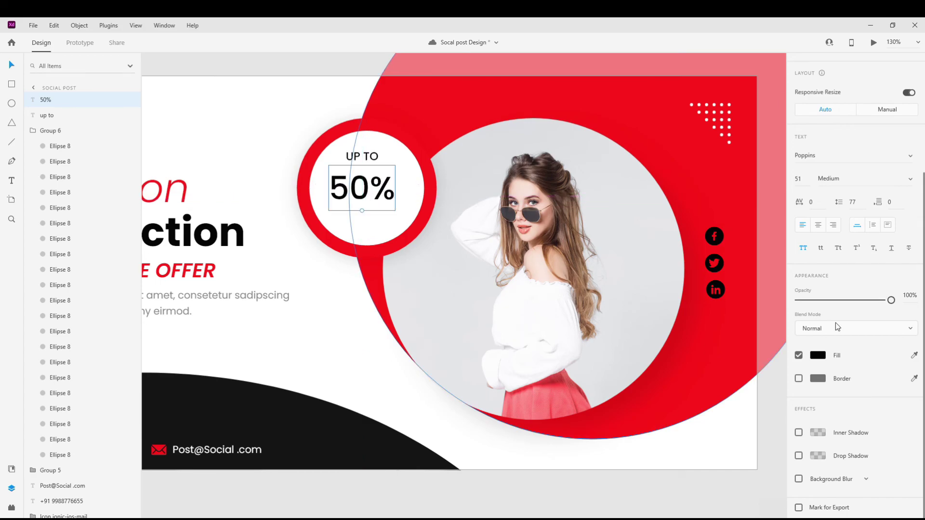
# Colour the 50% with the post's red using the eyedropper and make it Bold.
pyautogui.click(817, 355)
pyautogui.click(783, 390)
pyautogui.click(679, 134)
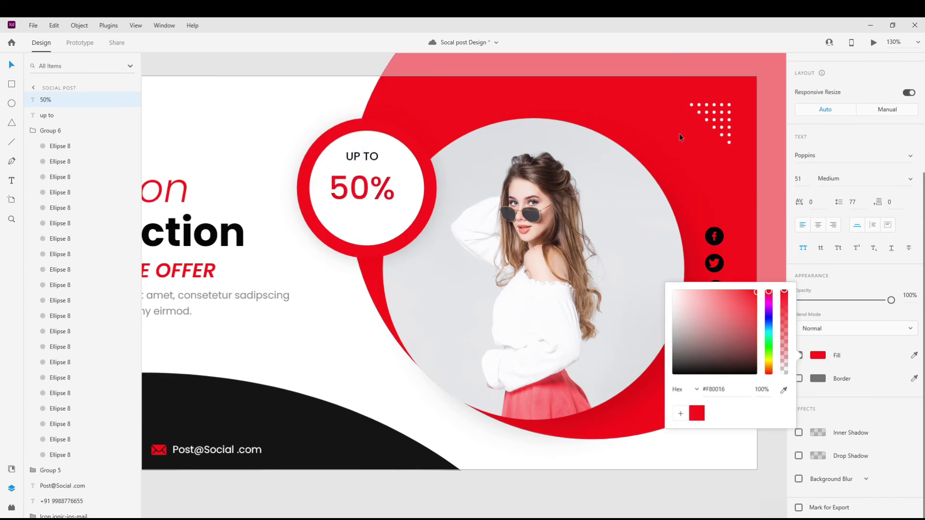
pyautogui.click(377, 192)
pyautogui.click(852, 179)
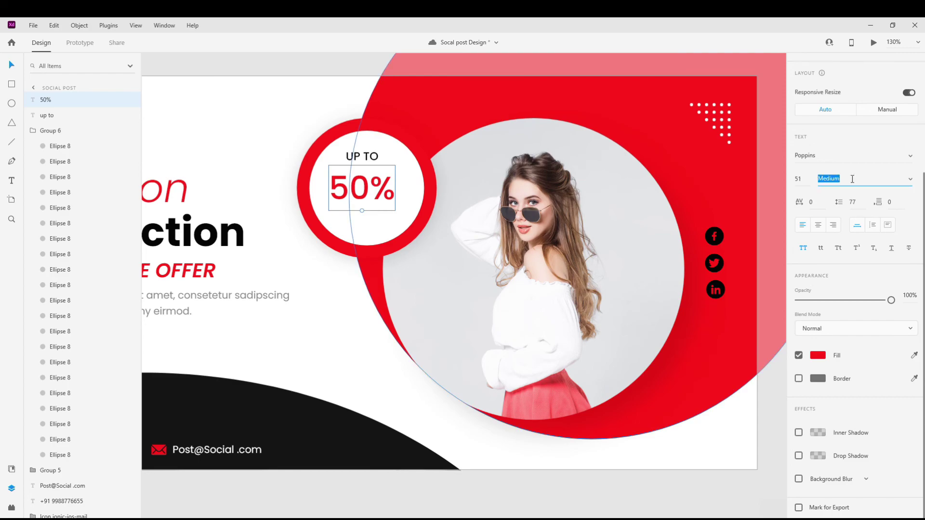
pyautogui.press('Down')
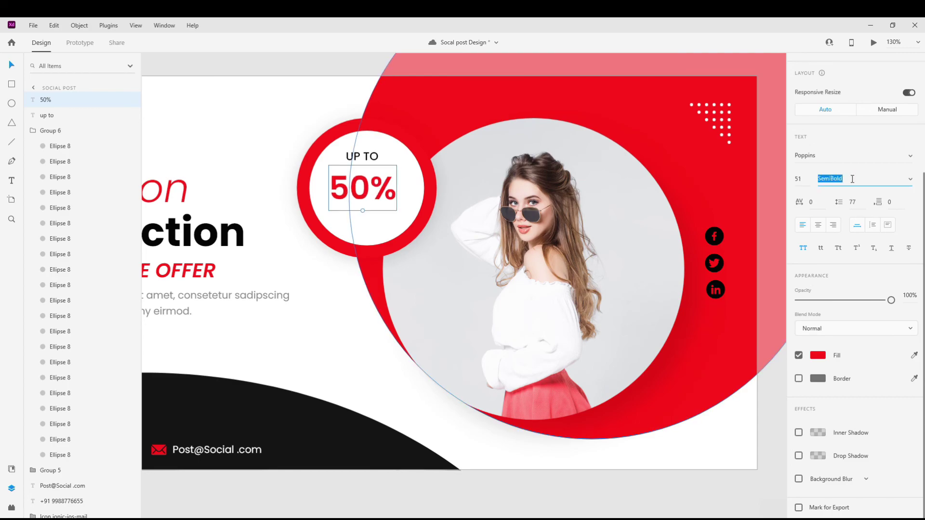
pyautogui.press('Down')
pyautogui.press('Return')
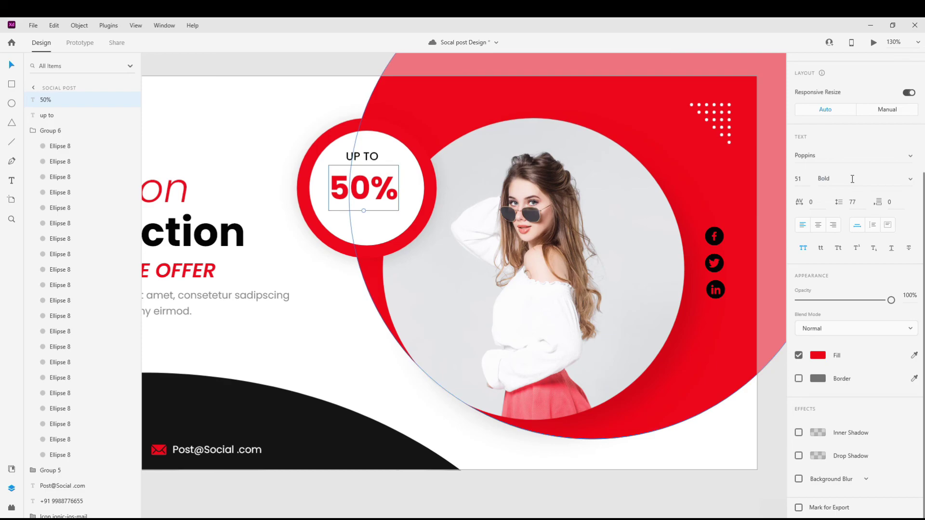
pyautogui.click(362, 158)
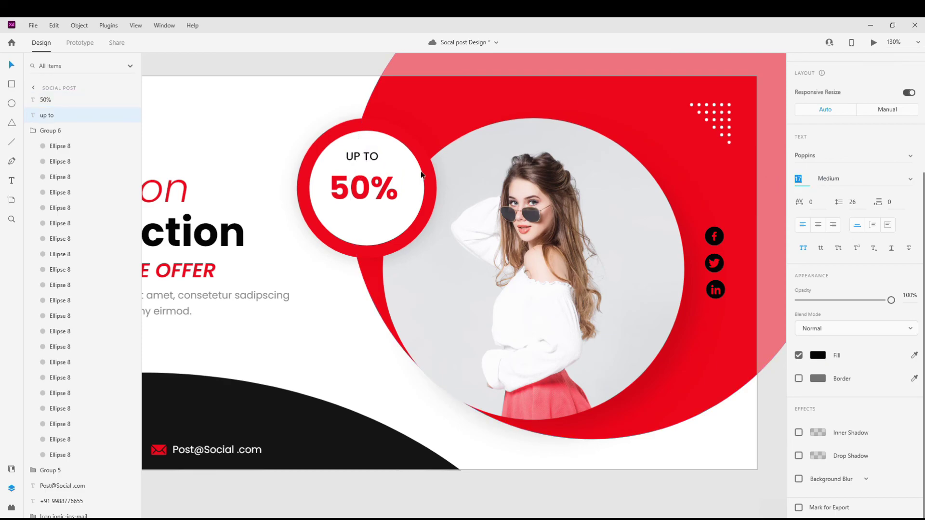
# Copy UP TO beneath the 50% and retype it as 'Save'.
pyautogui.doubleClick(368, 157)
pyautogui.write('20')
pyautogui.moveTo(368, 156); pyautogui.dragTo(371, 213)
pyautogui.moveTo(369, 217); pyautogui.dragTo(362, 215)
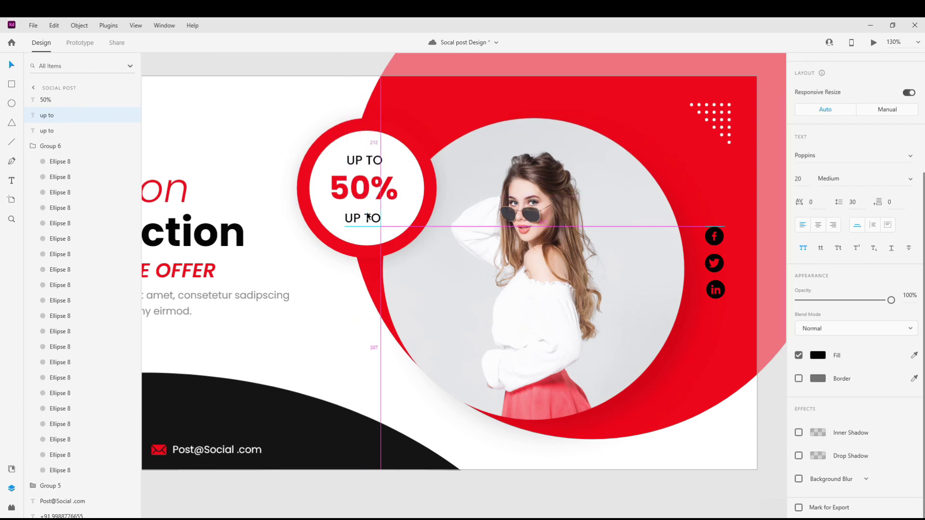
pyautogui.doubleClick(344, 209)
pyautogui.hotkey('ctrl', 'a')
pyautogui.press('BackSpace')
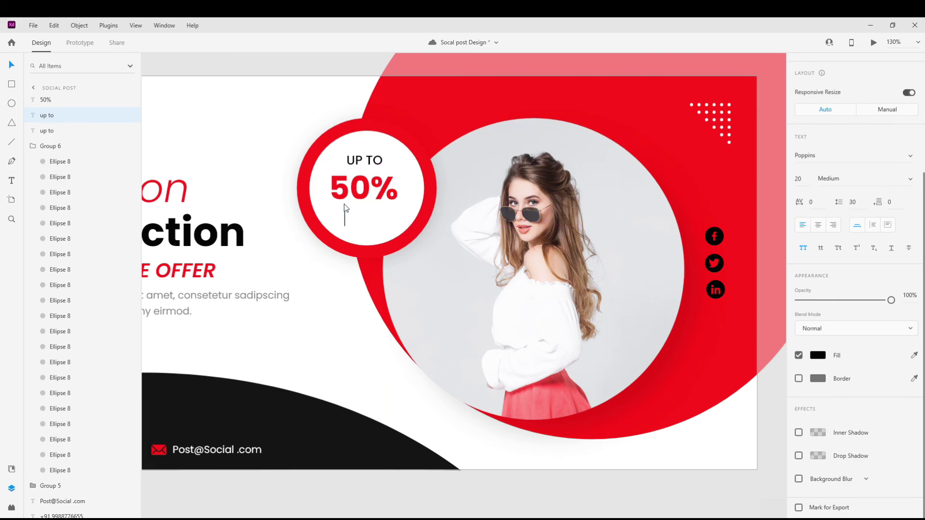
pyautogui.write('Save')
pyautogui.moveTo(365, 221); pyautogui.dragTo(370, 222)
# Centre and group the three text lines, then centre them in the red ring and group into one badge.
pyautogui.keyDown('shift'); pyautogui.click(358, 164); pyautogui.keyUp('shift')
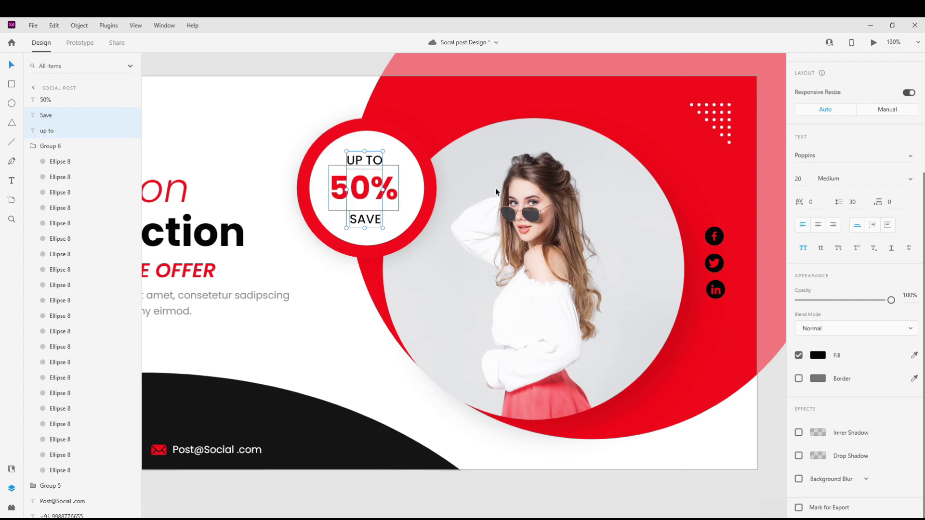
pyautogui.keyDown('shift'); pyautogui.click(370, 192); pyautogui.keyUp('shift')
pyautogui.click(881, 65)
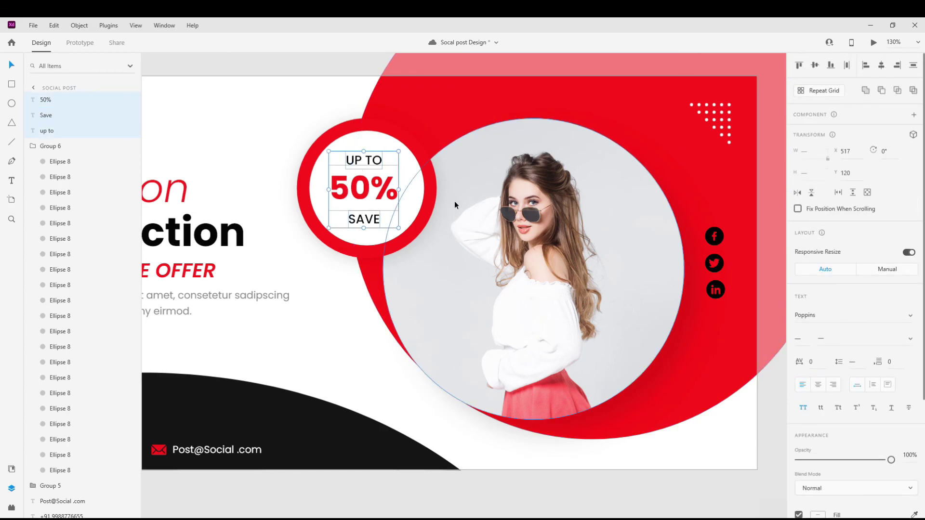
pyautogui.hotkey('ctrl', 'g')
pyautogui.keyDown('shift'); pyautogui.click(420, 147); pyautogui.keyUp('shift')
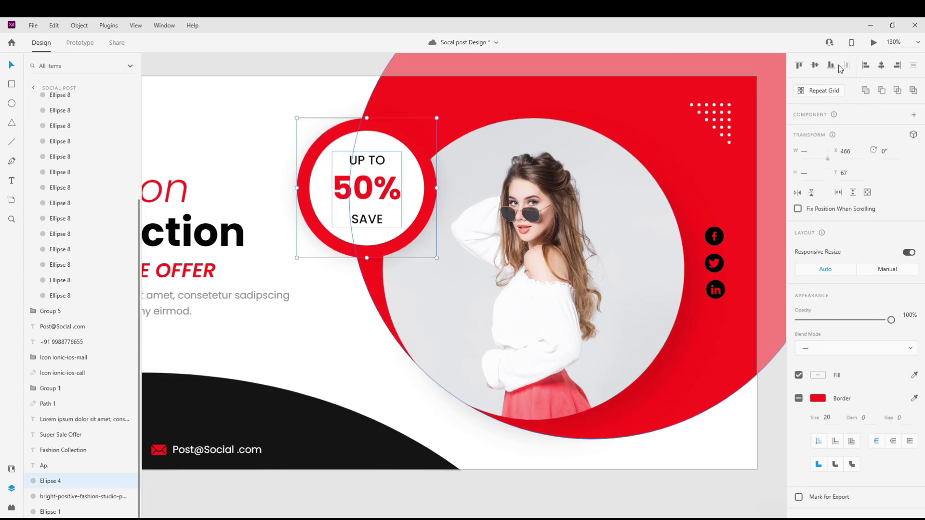
pyautogui.click(814, 65)
pyautogui.hotkey('ctrl', 'g')
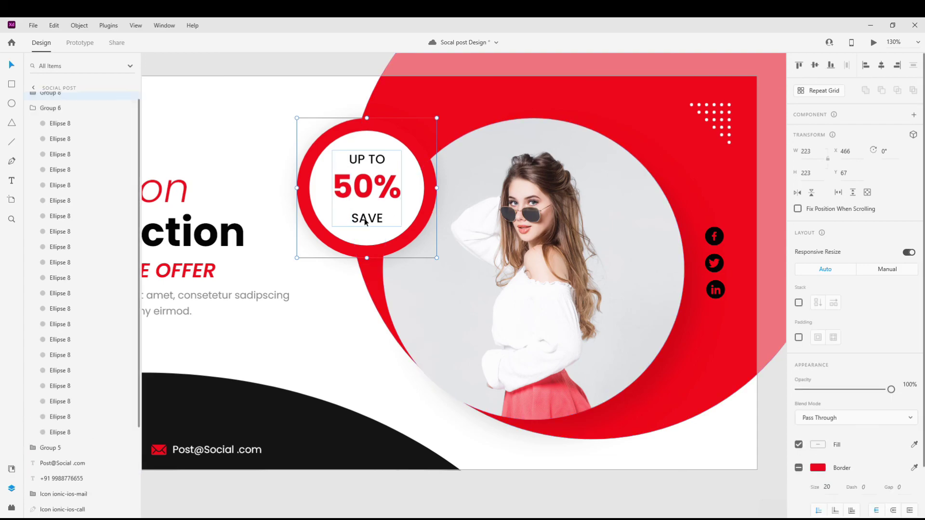
# Nudge the SAVE line up closer to 50% and right to centre it.
pyautogui.doubleClick(365, 222)
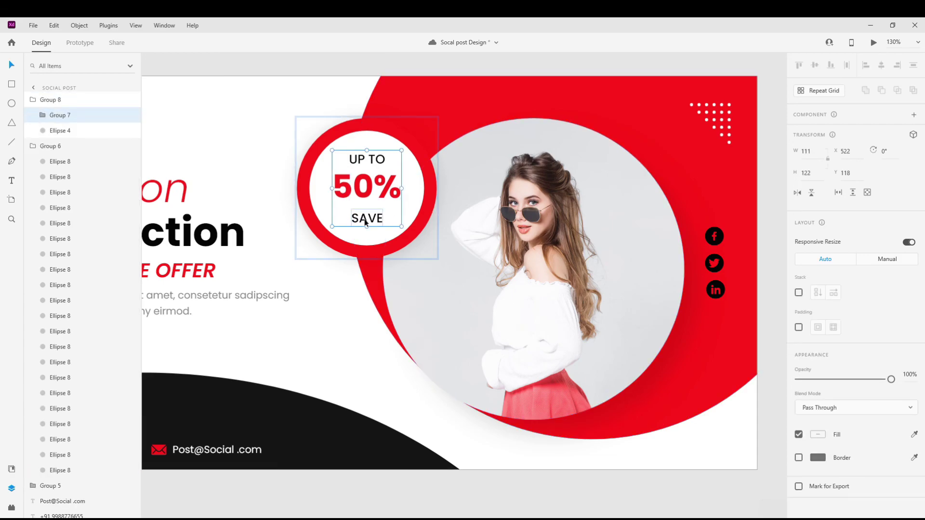
pyautogui.doubleClick(366, 220)
pyautogui.hotkey('shift', 'Up')
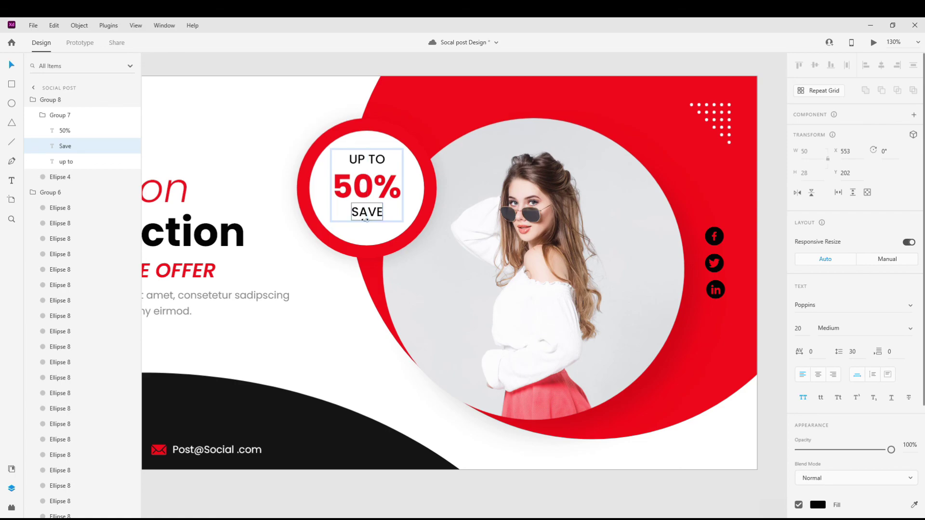
pyautogui.press('Right')
pyautogui.press('Right')
pyautogui.click(328, 276)
pyautogui.keyDown('ctrl'); pyautogui.scroll(-3, 337, 277); pyautogui.keyUp('ctrl')
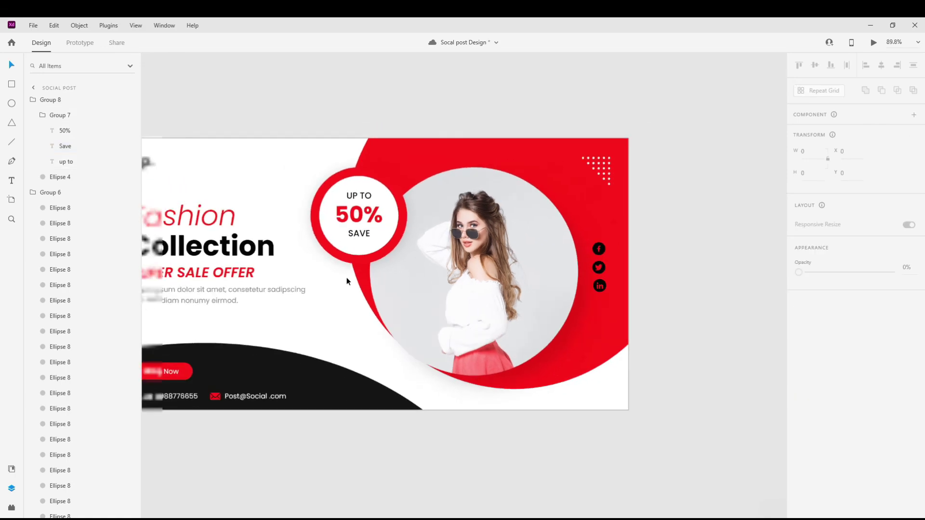
pyautogui.keyDown('ctrl'); pyautogui.scroll(-3, 376, 265); pyautogui.keyUp('ctrl')
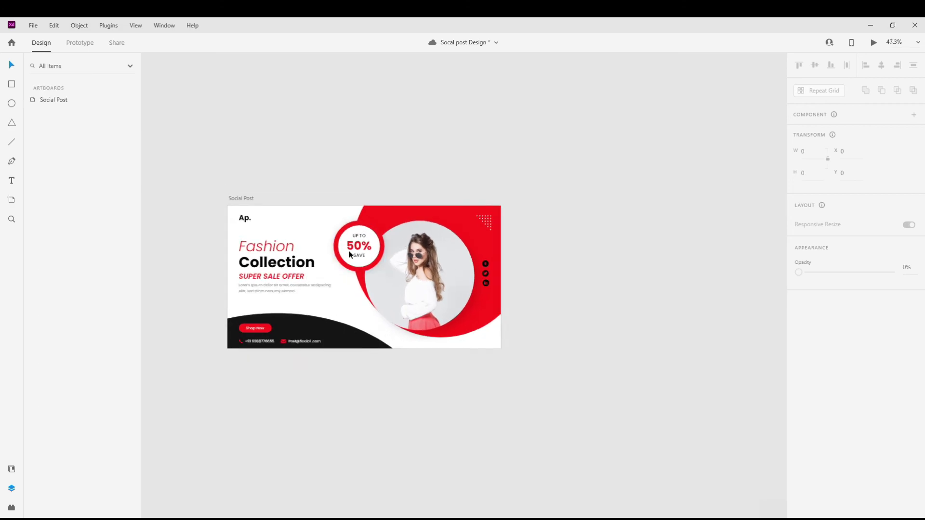
pyautogui.scroll(3, 324, 230)
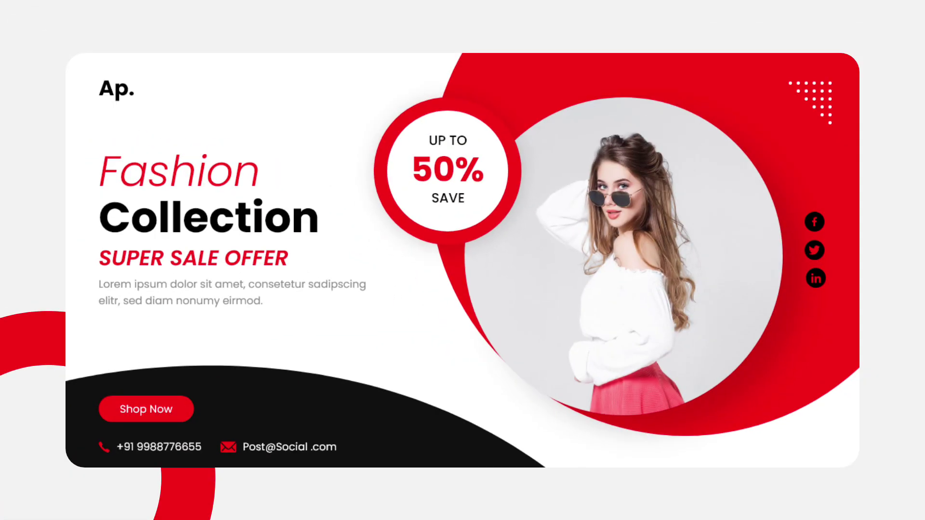